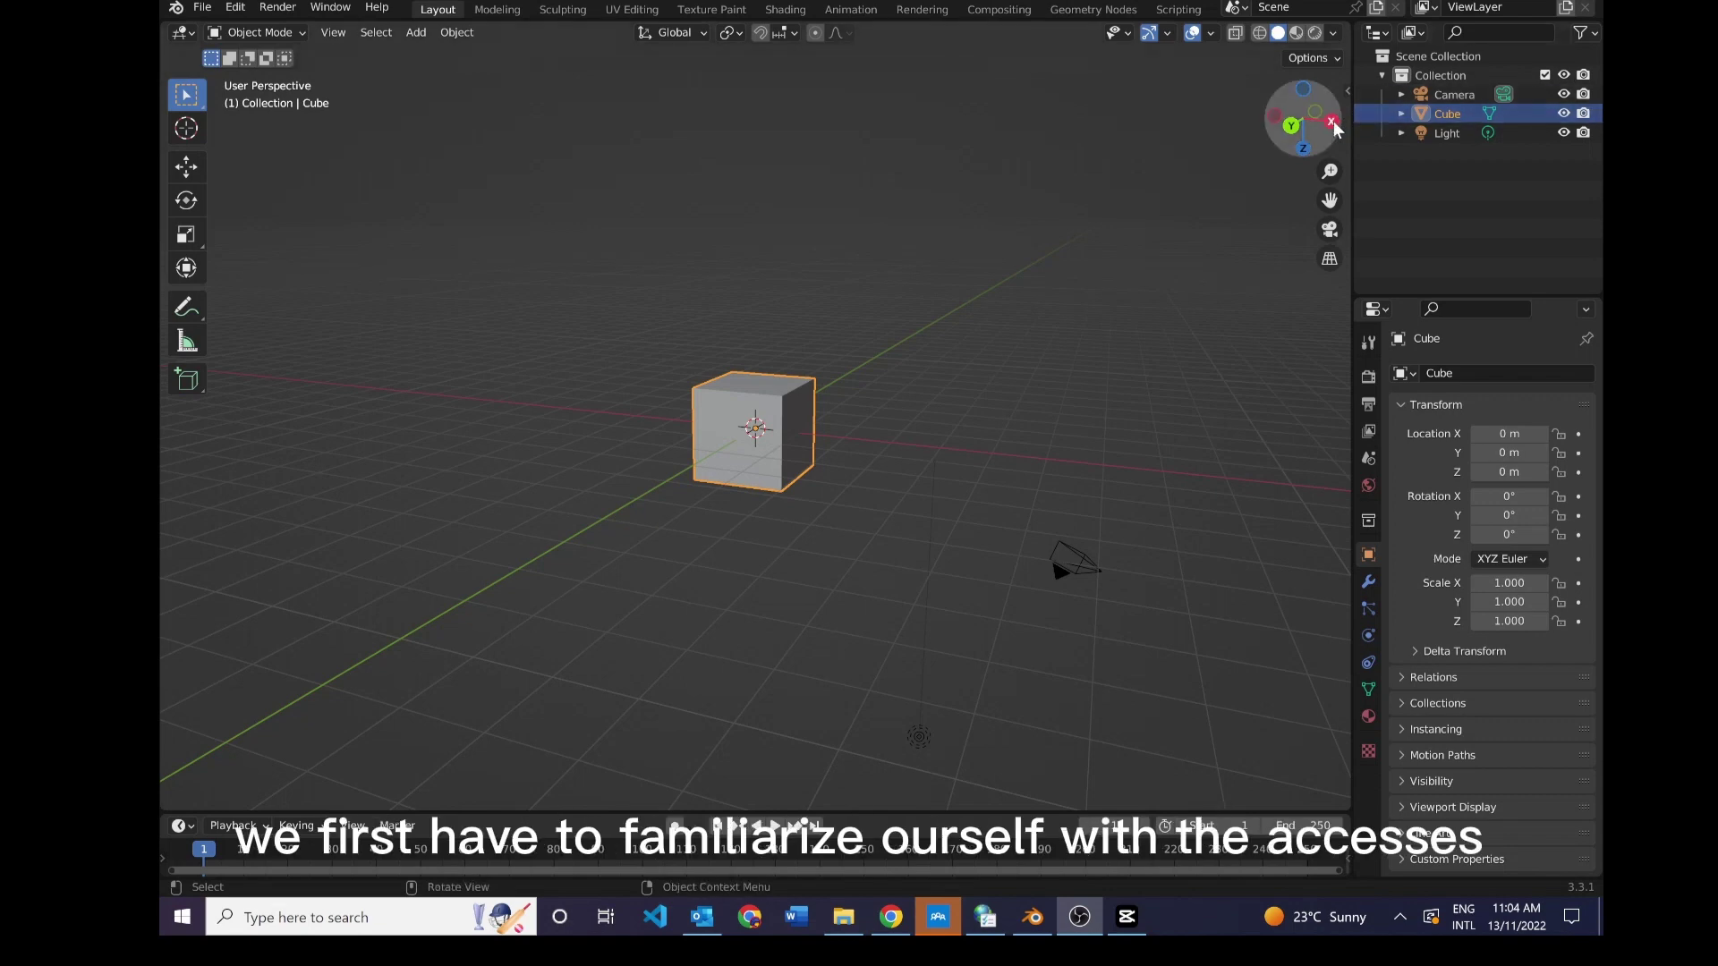
# - Orbit around the cube and zoom in and out to examine it from several sides
pyautogui.moveTo(1302, 118); pyautogui.dragTo(1284, 127)
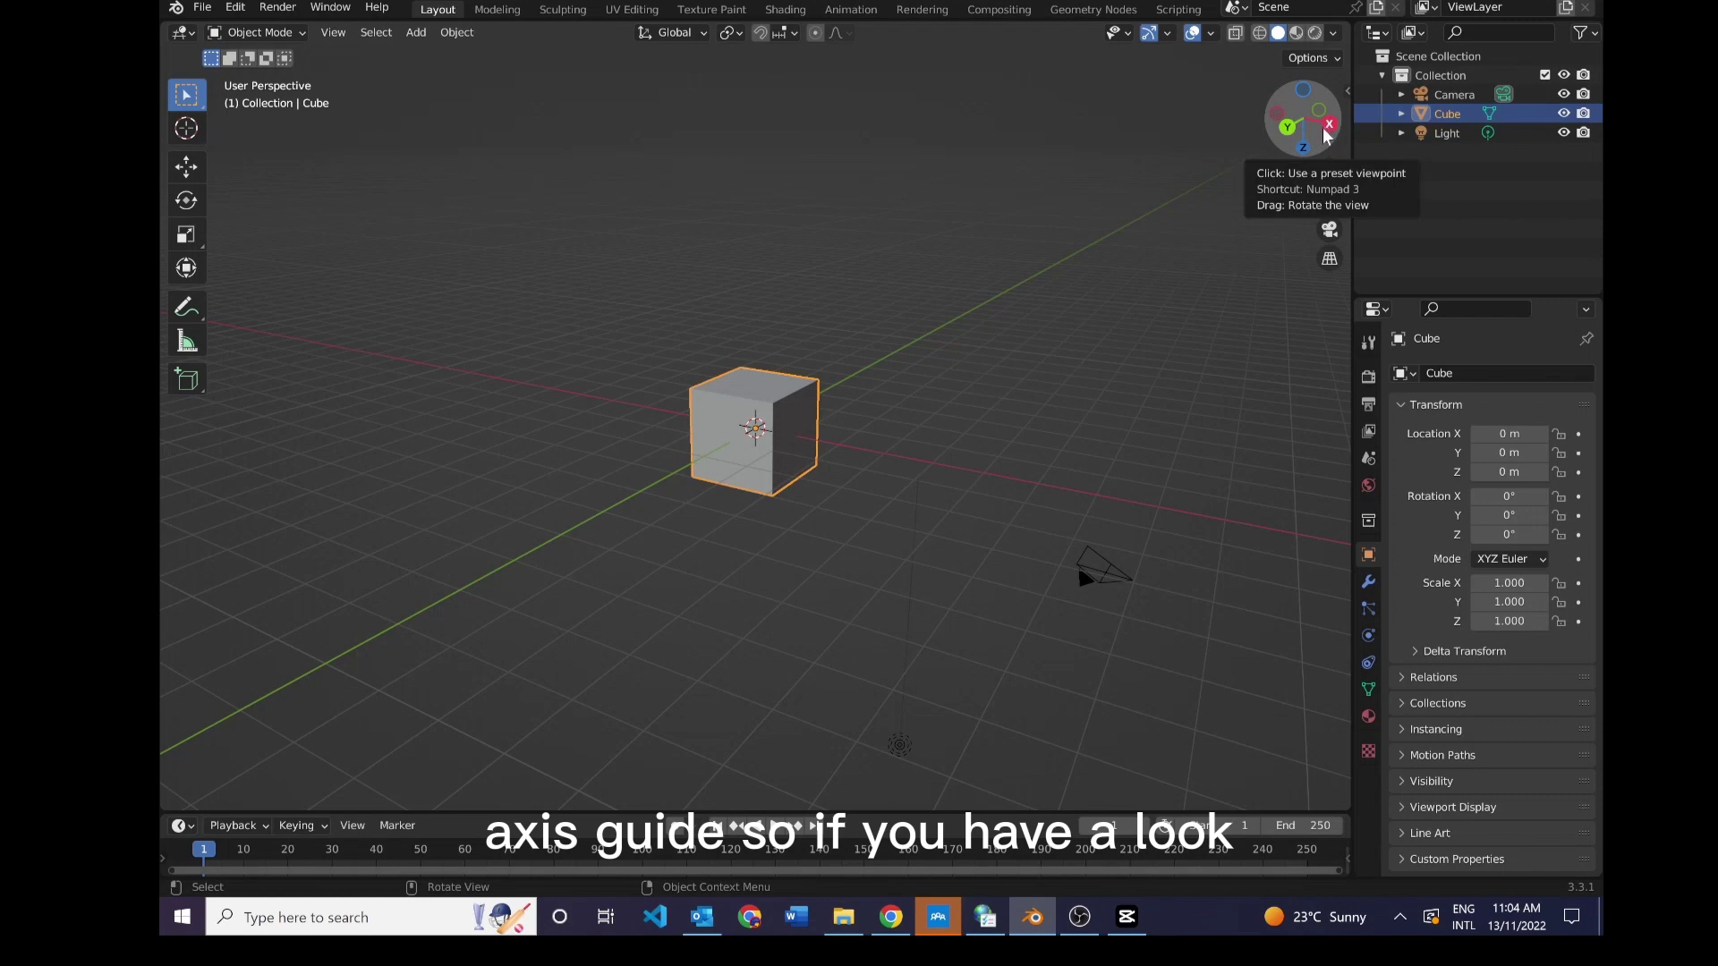
pyautogui.moveTo(1327, 134); pyautogui.dragTo(825, 440)
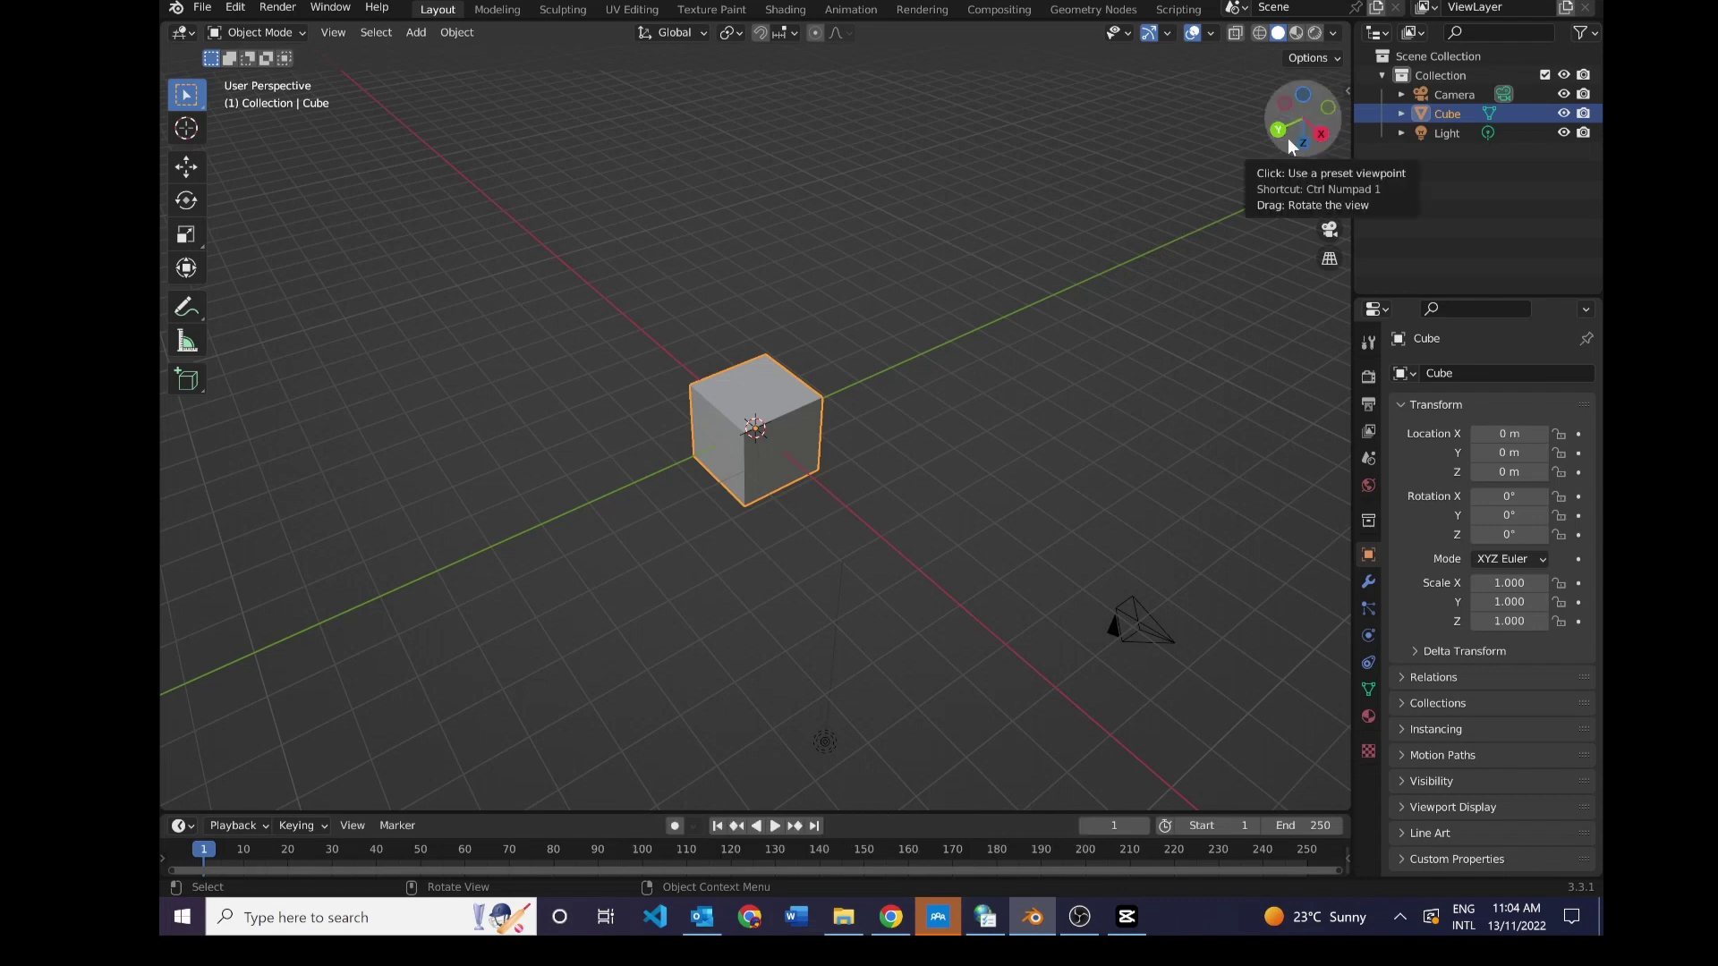
pyautogui.moveTo(1302, 143); pyautogui.dragTo(1521, 376)
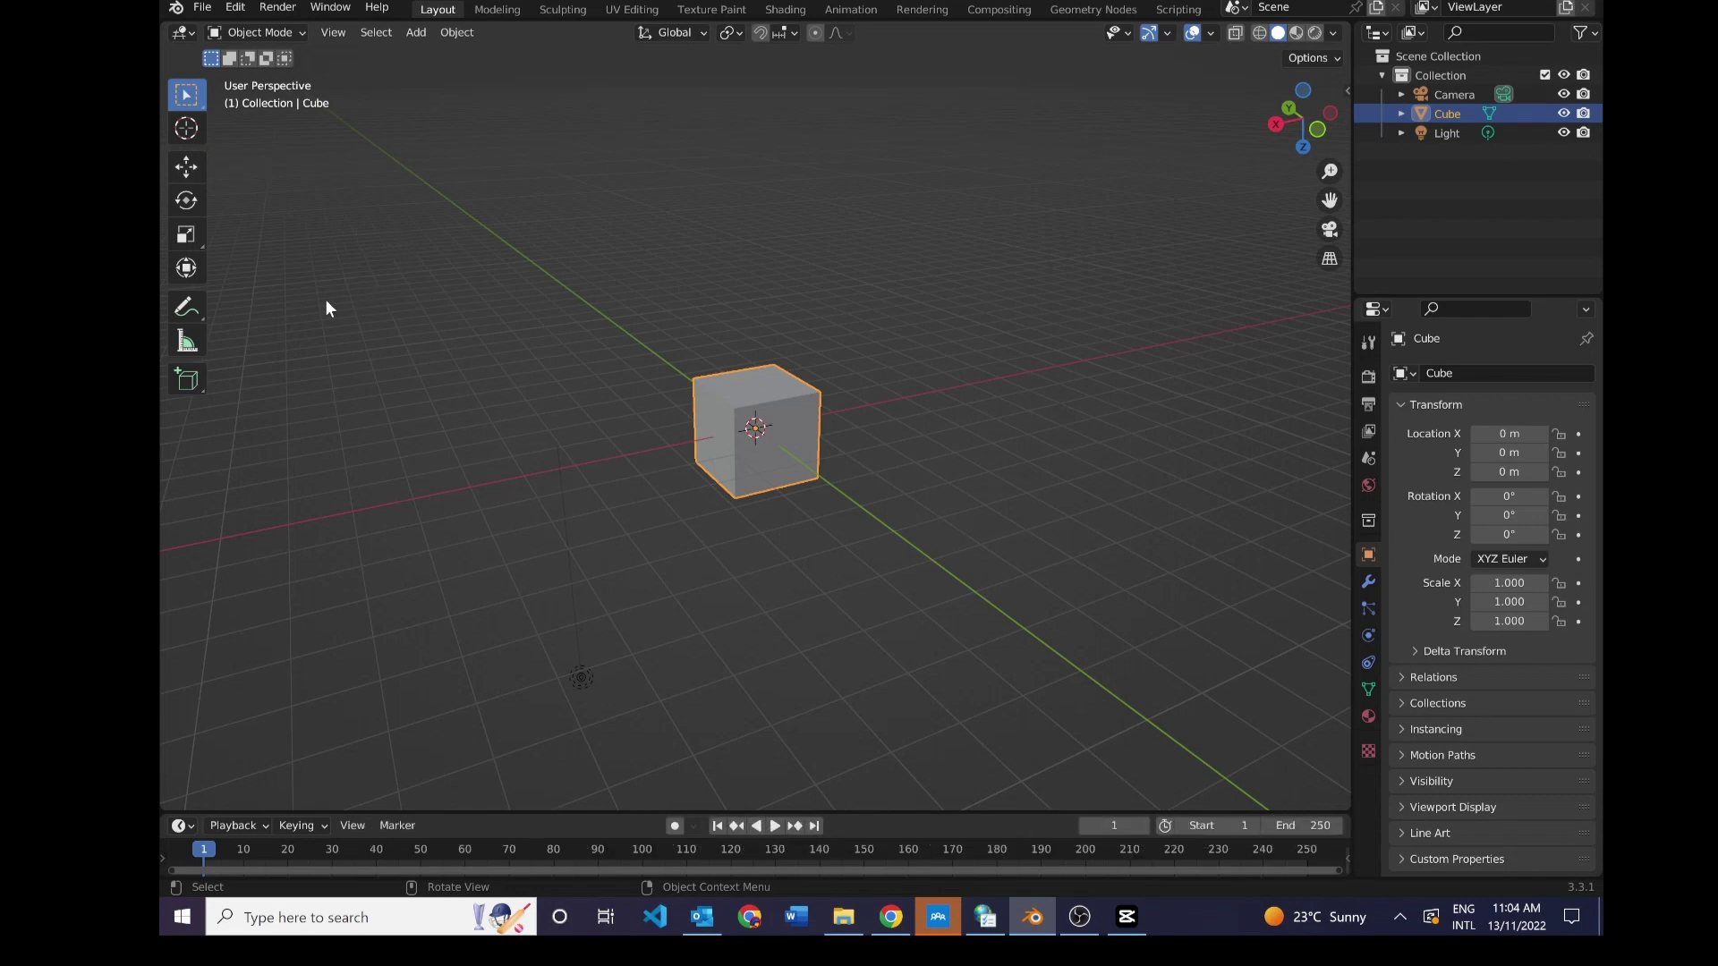
pyautogui.moveTo(1333, 130); pyautogui.dragTo(866, 201)
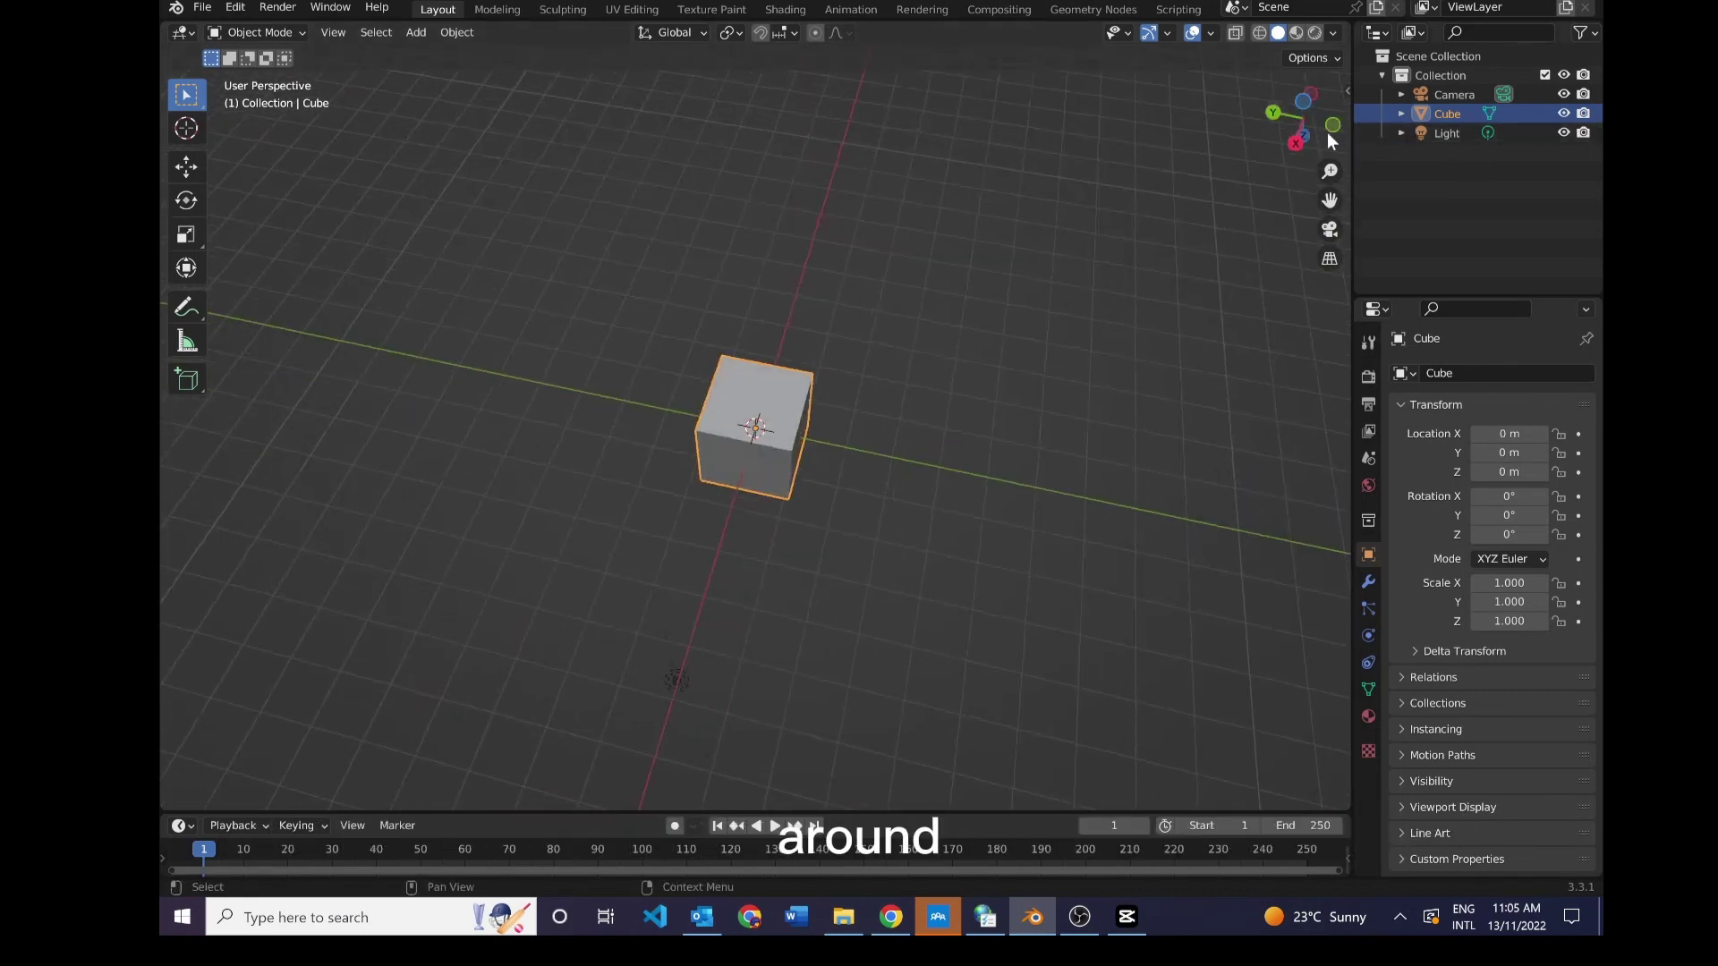
pyautogui.click(1257, 130)
pyautogui.moveTo(1285, 127); pyautogui.dragTo(1270, 159)
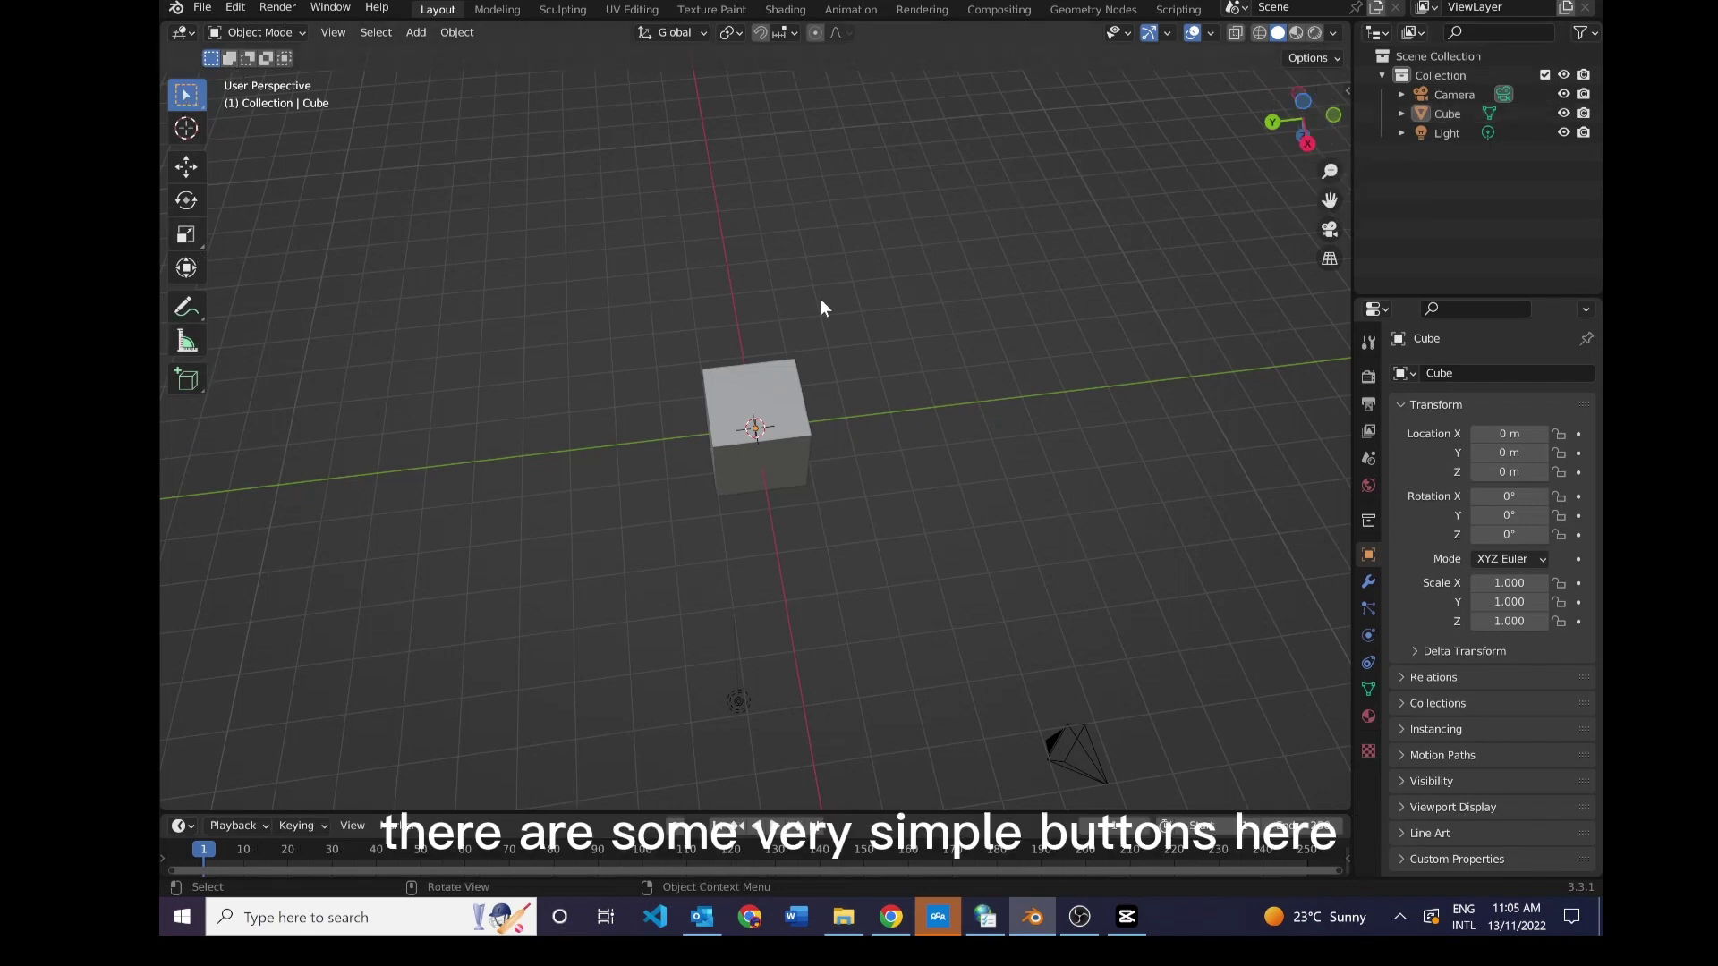
pyautogui.scroll(3, 820, 304)
pyautogui.scroll(-3, 842, 320)
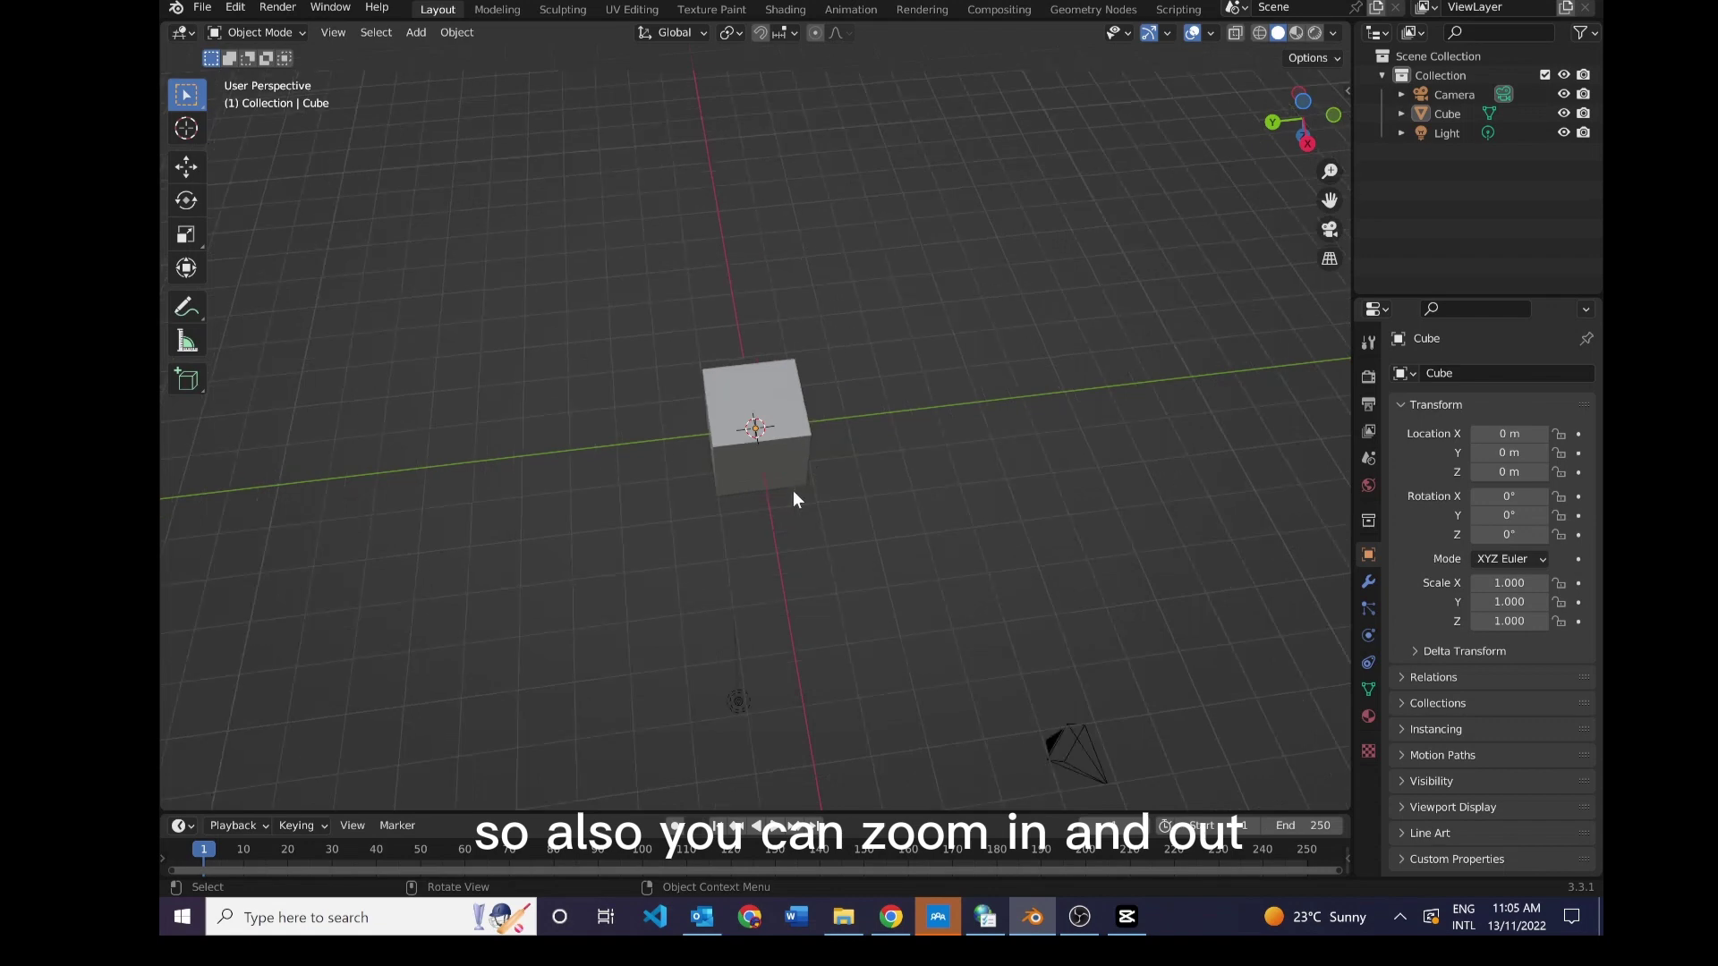
pyautogui.scroll(3, 796, 494)
pyautogui.moveTo(1303, 118); pyautogui.dragTo(1392, 108)
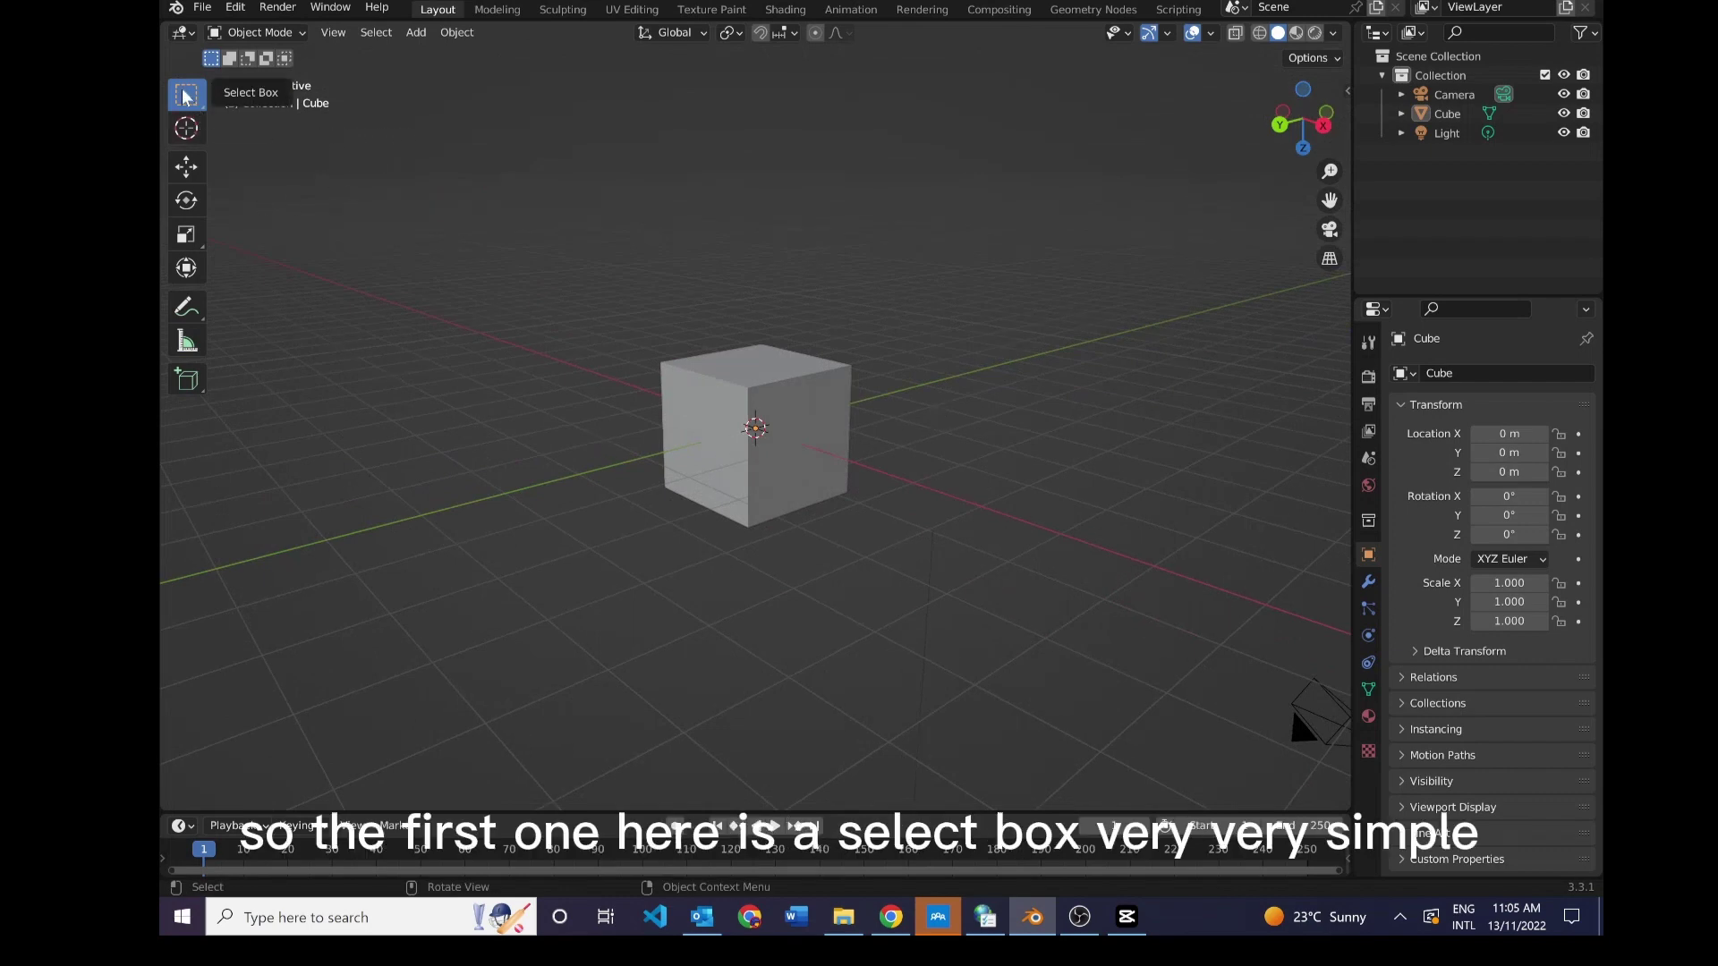
# - Select the cube and bring up its context menu of object operations
pyautogui.click(732, 462)
pyautogui.rightClick(729, 388)
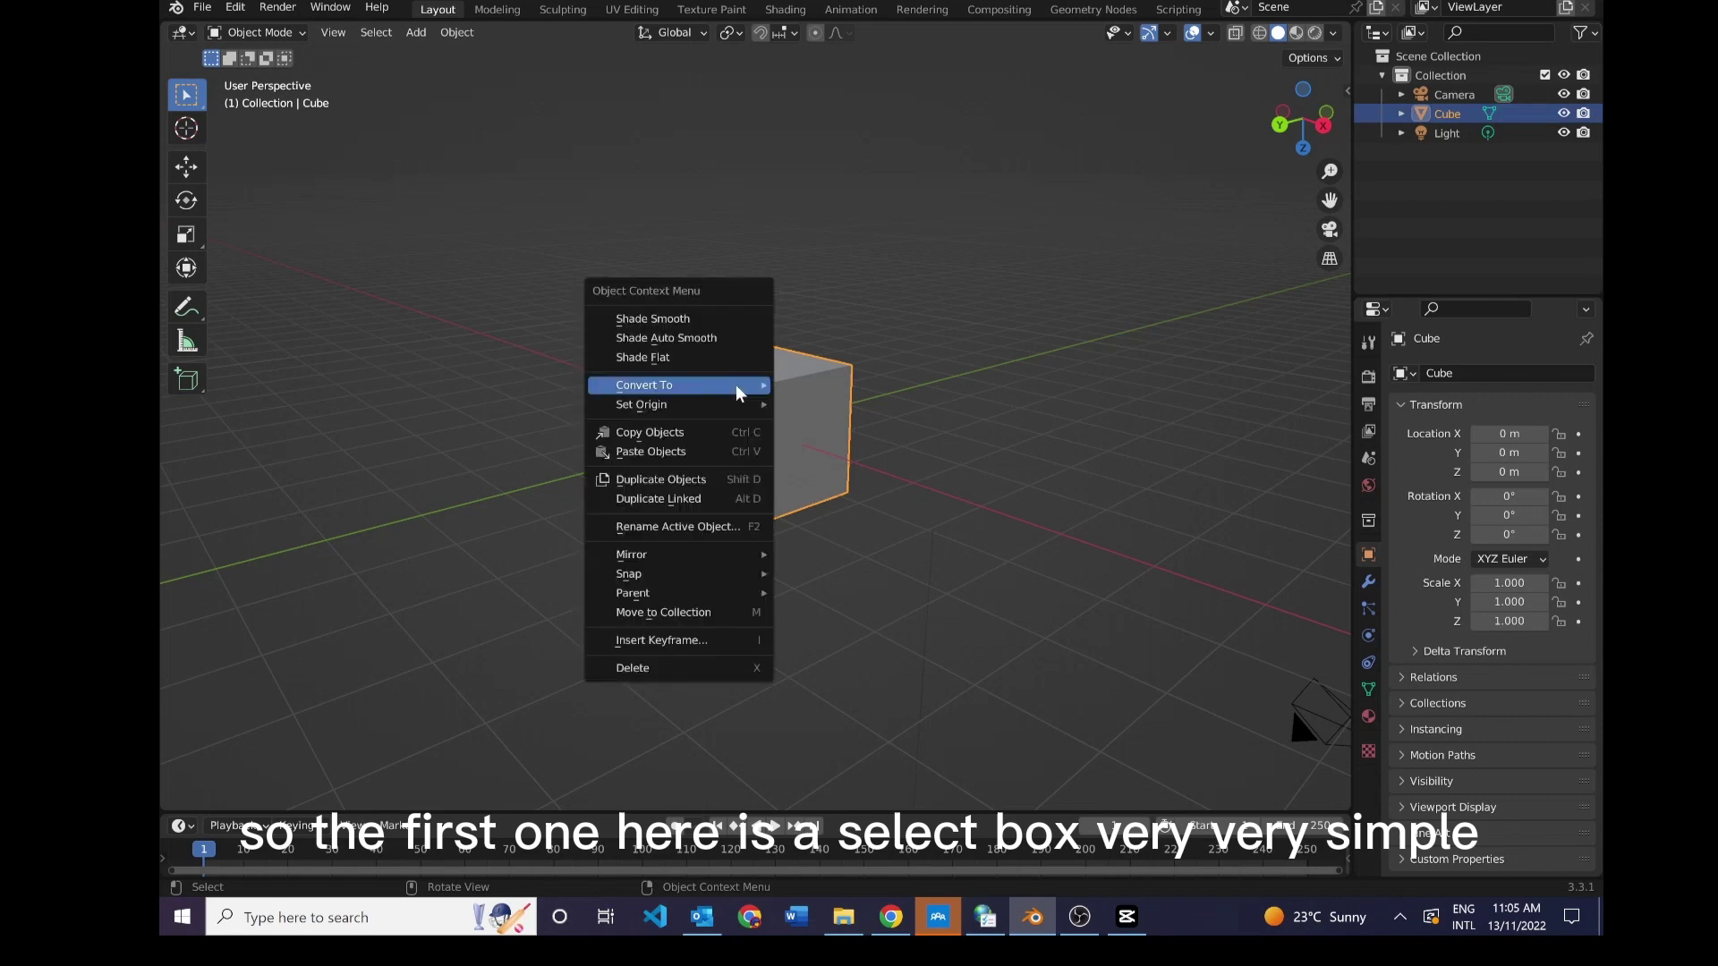
pyautogui.click(808, 371)
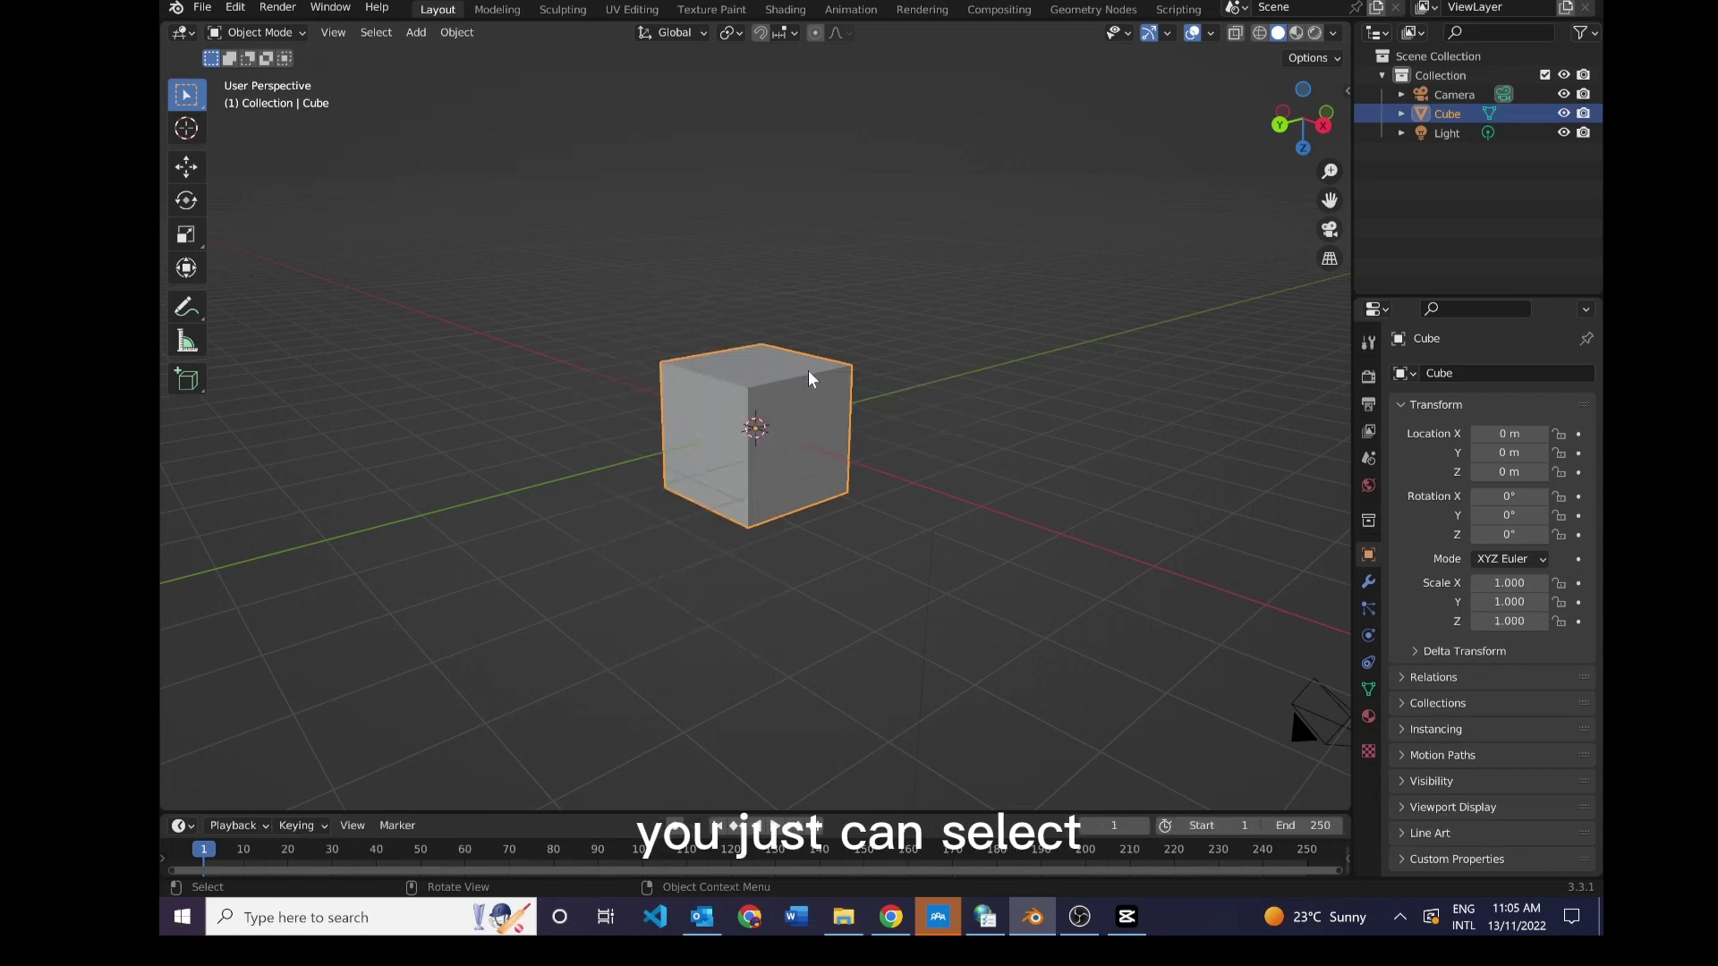
pyautogui.rightClick(765, 394)
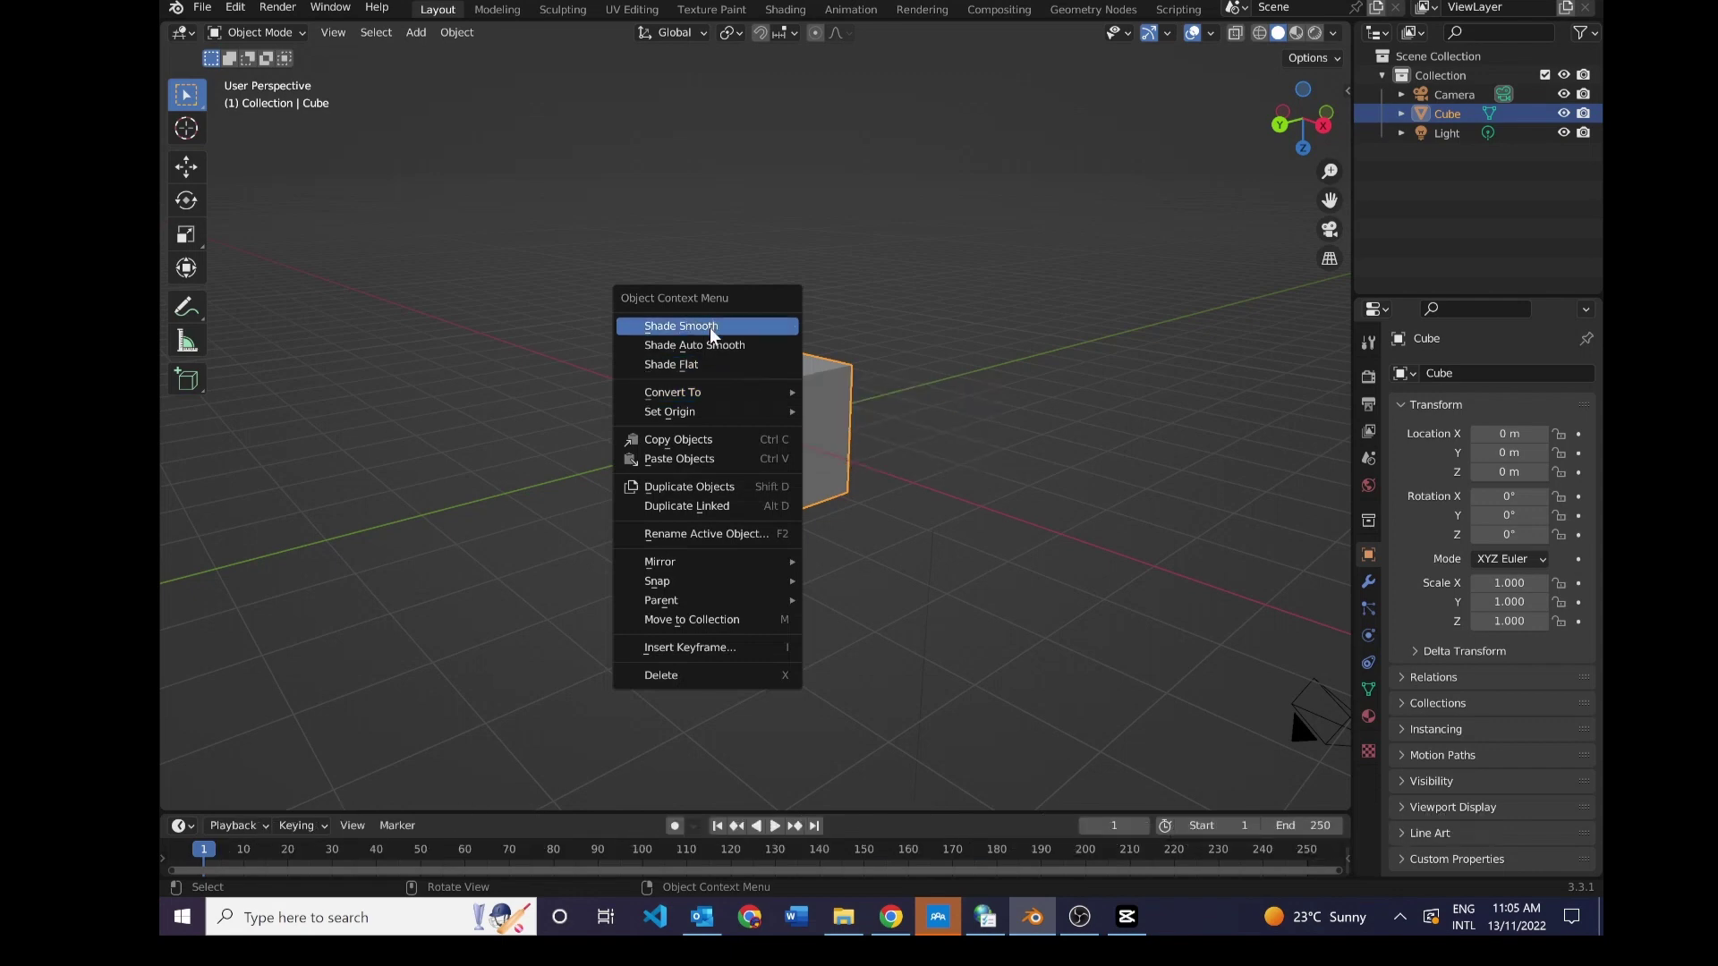
pyautogui.moveTo(705, 413)
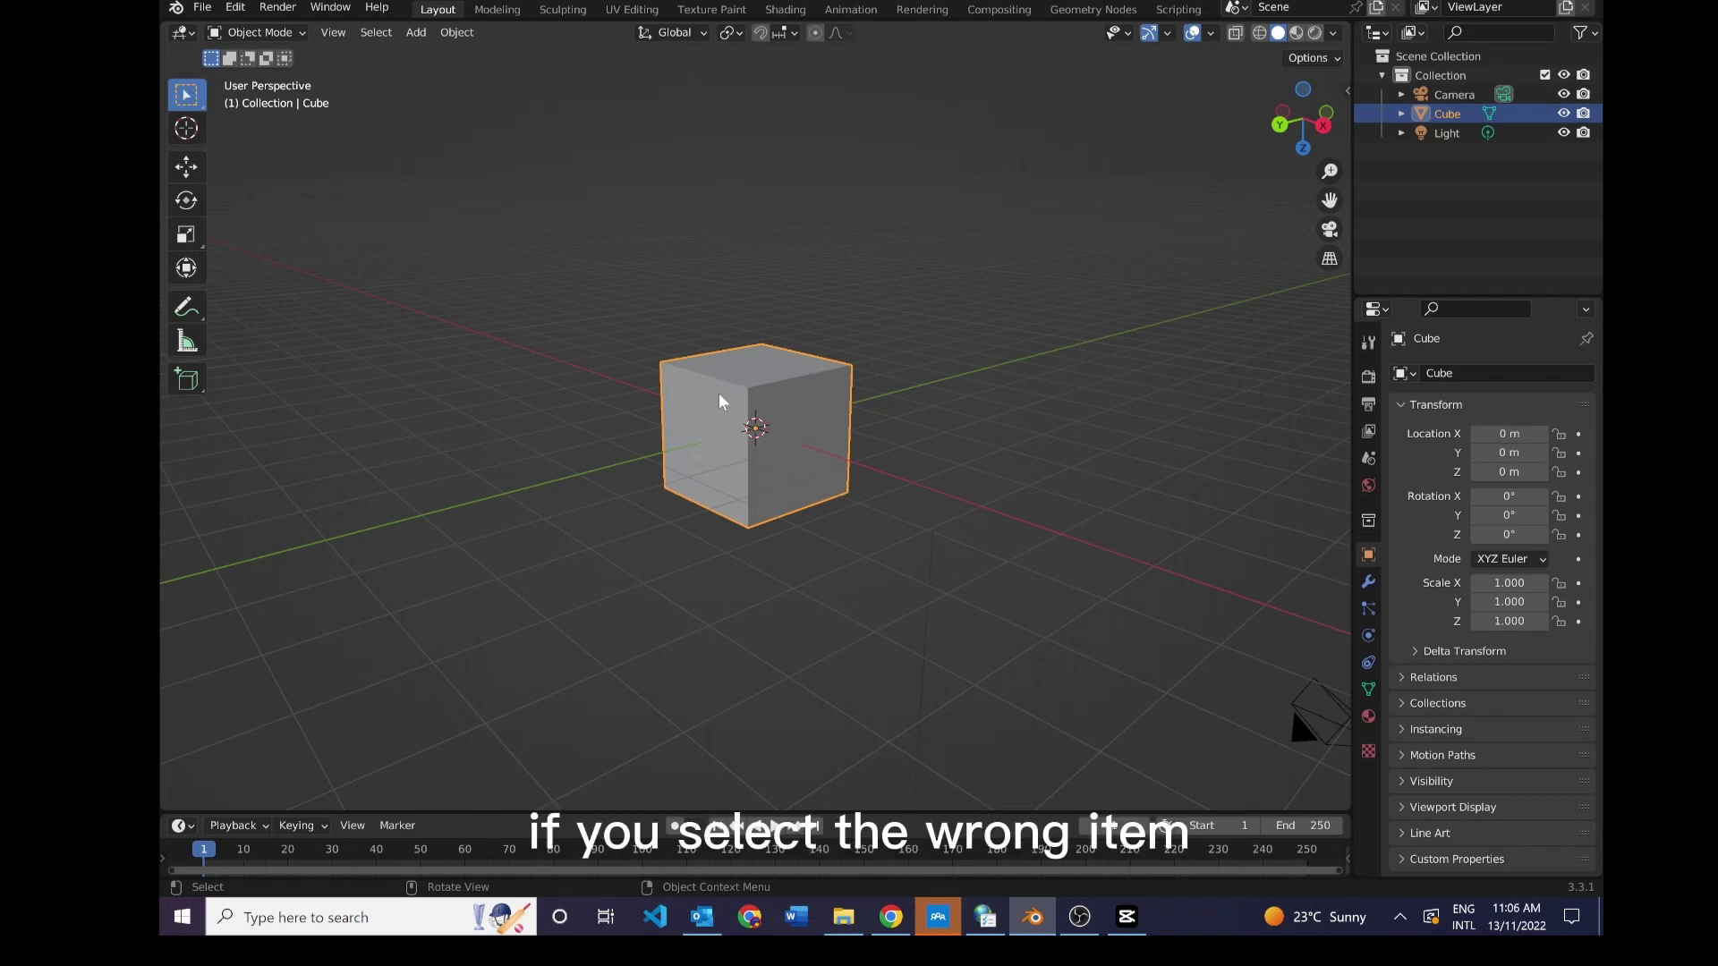
# - Place the 3D cursor at several points along the cube's upper edges, ending on the upper edge of its left face
pyautogui.click(196, 134)
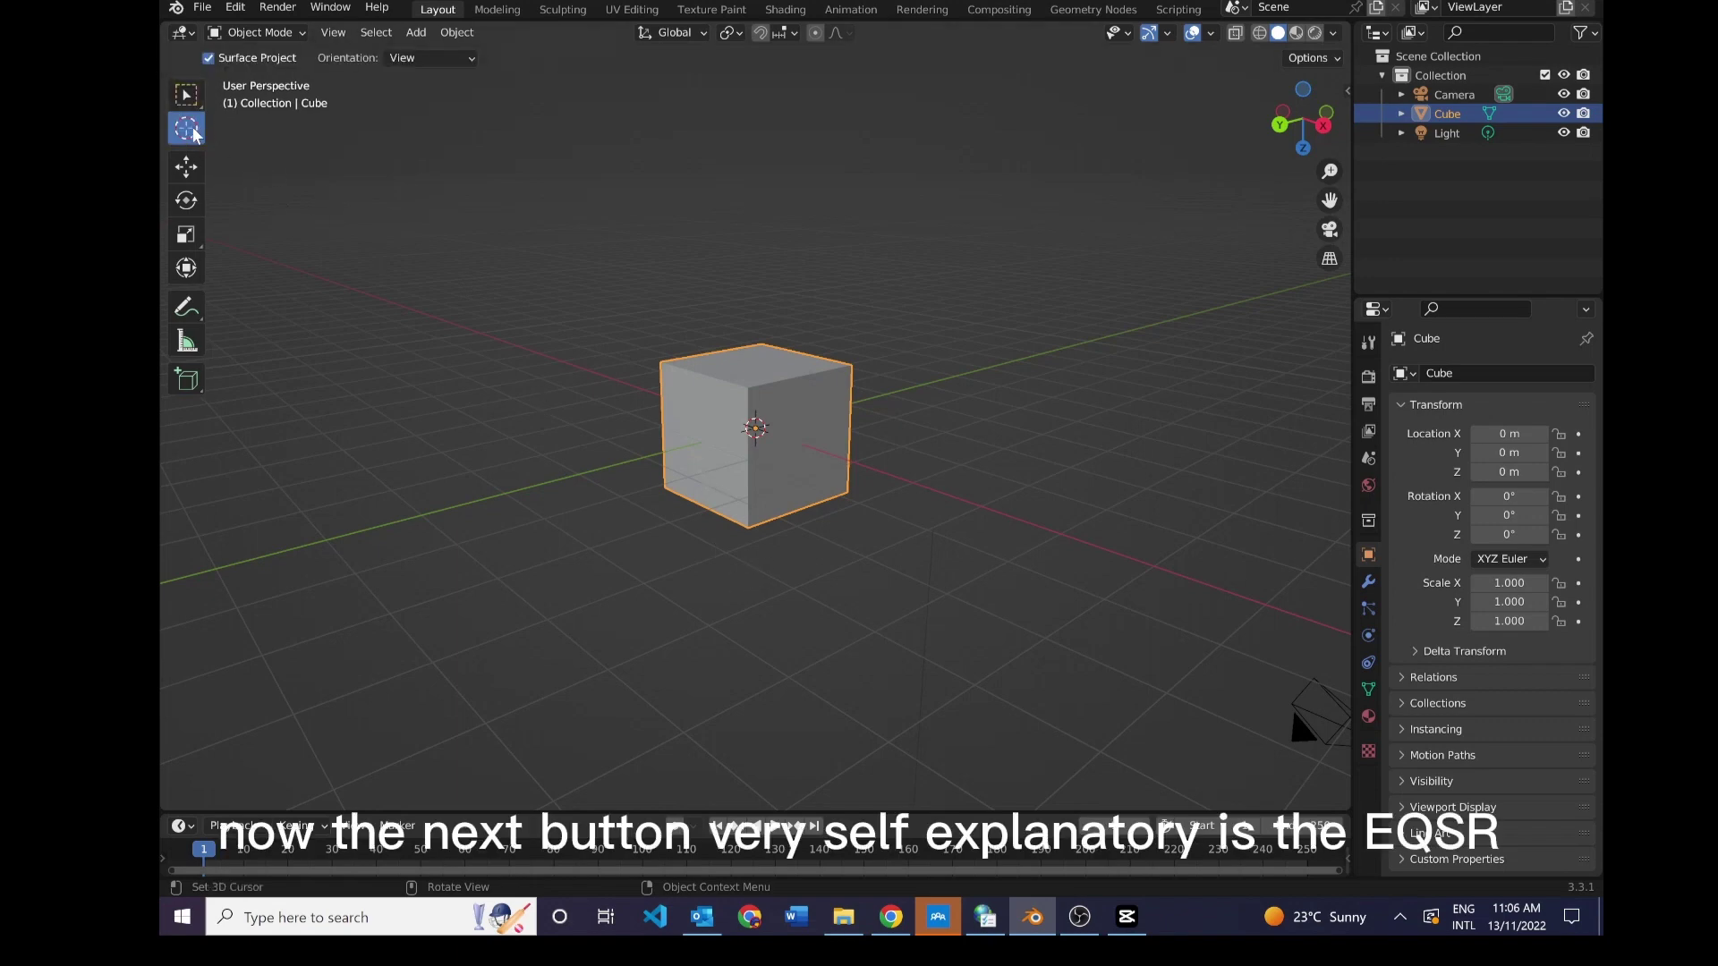
pyautogui.scroll(3, 727, 449)
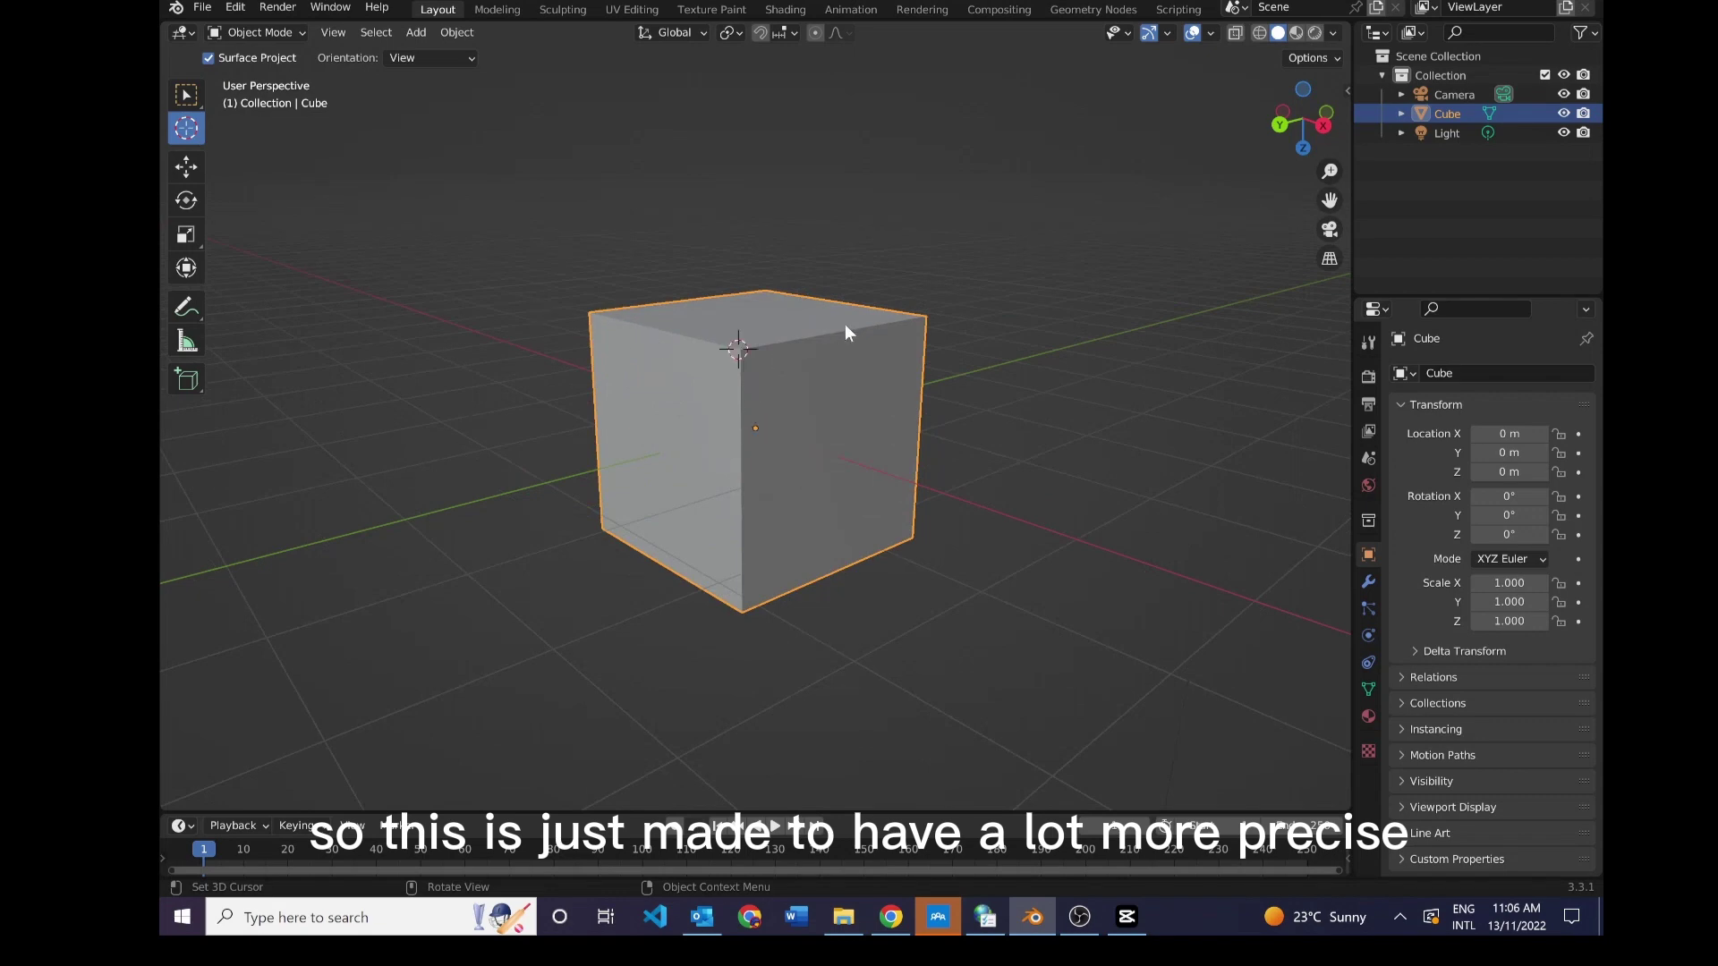
pyautogui.moveTo(703, 373); pyautogui.dragTo(750, 351)
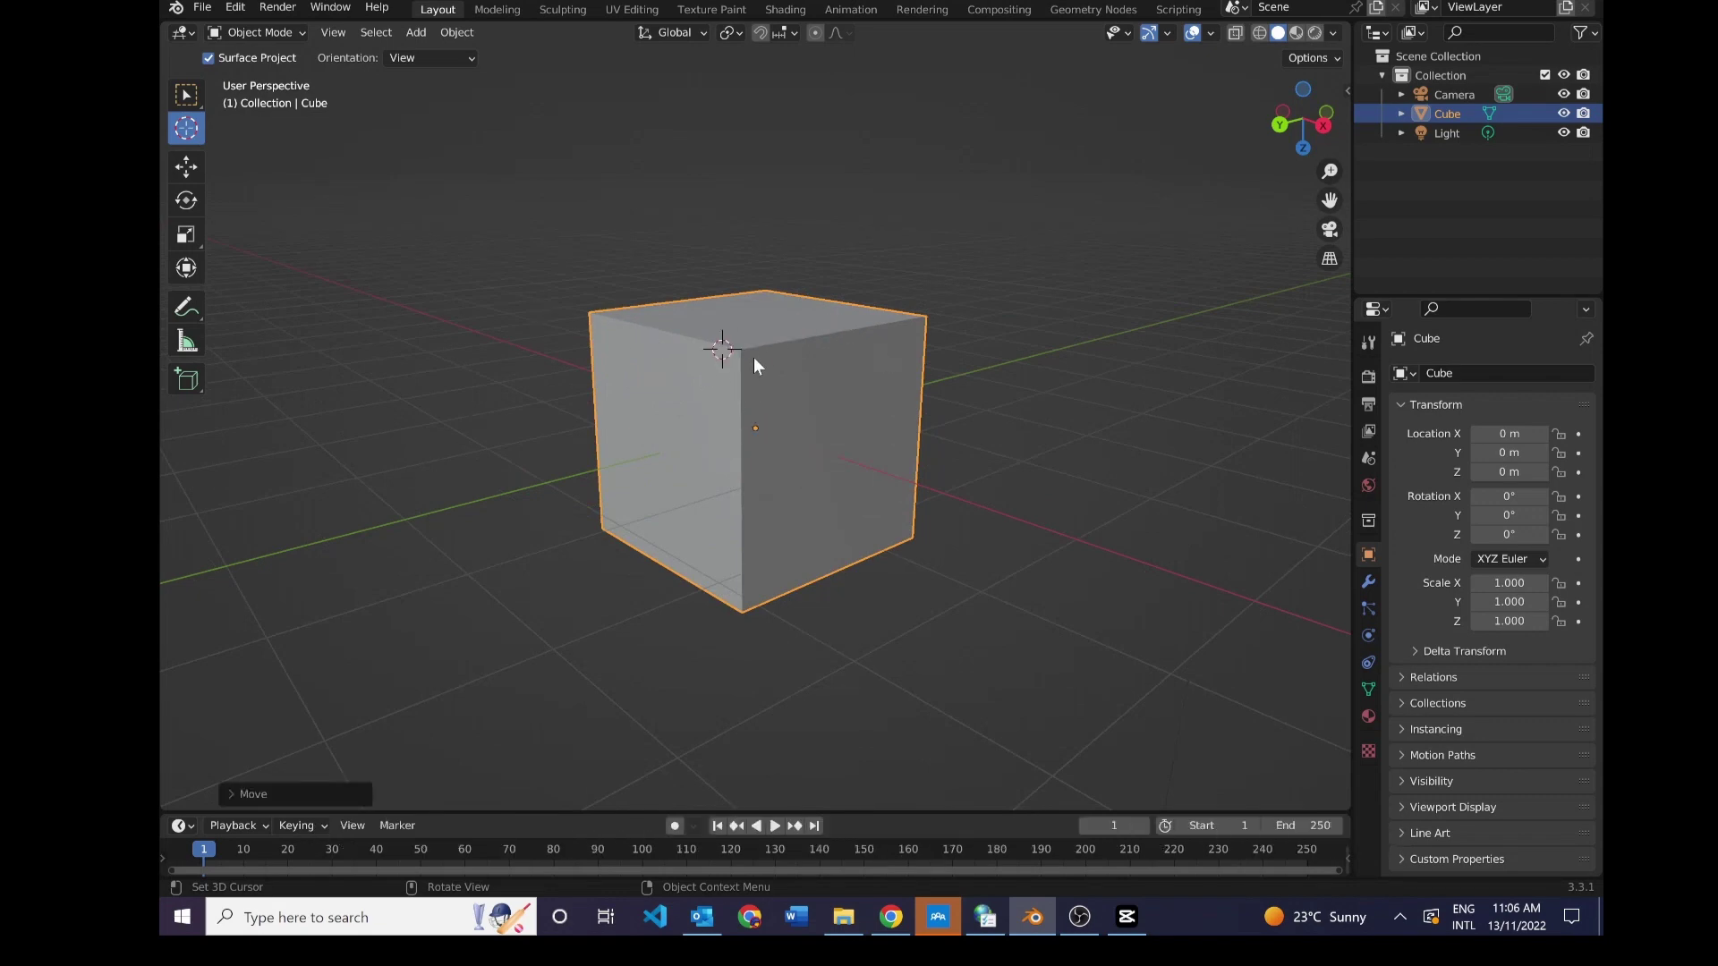
pyautogui.click(842, 335)
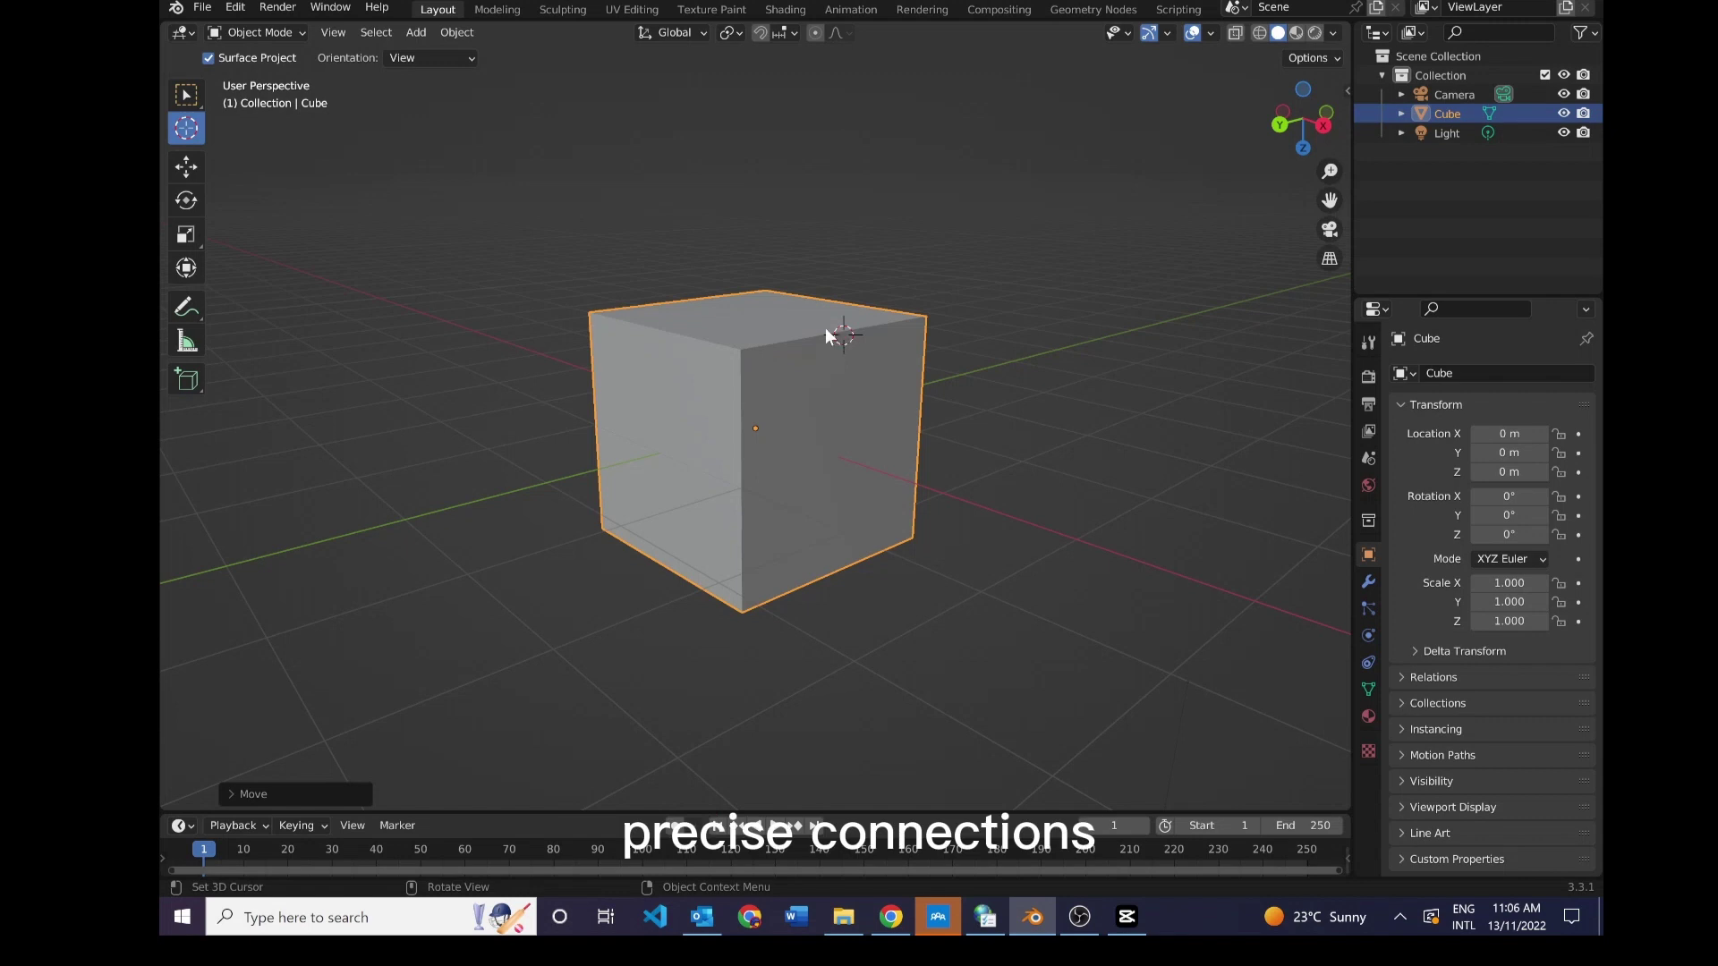
pyautogui.click(653, 329)
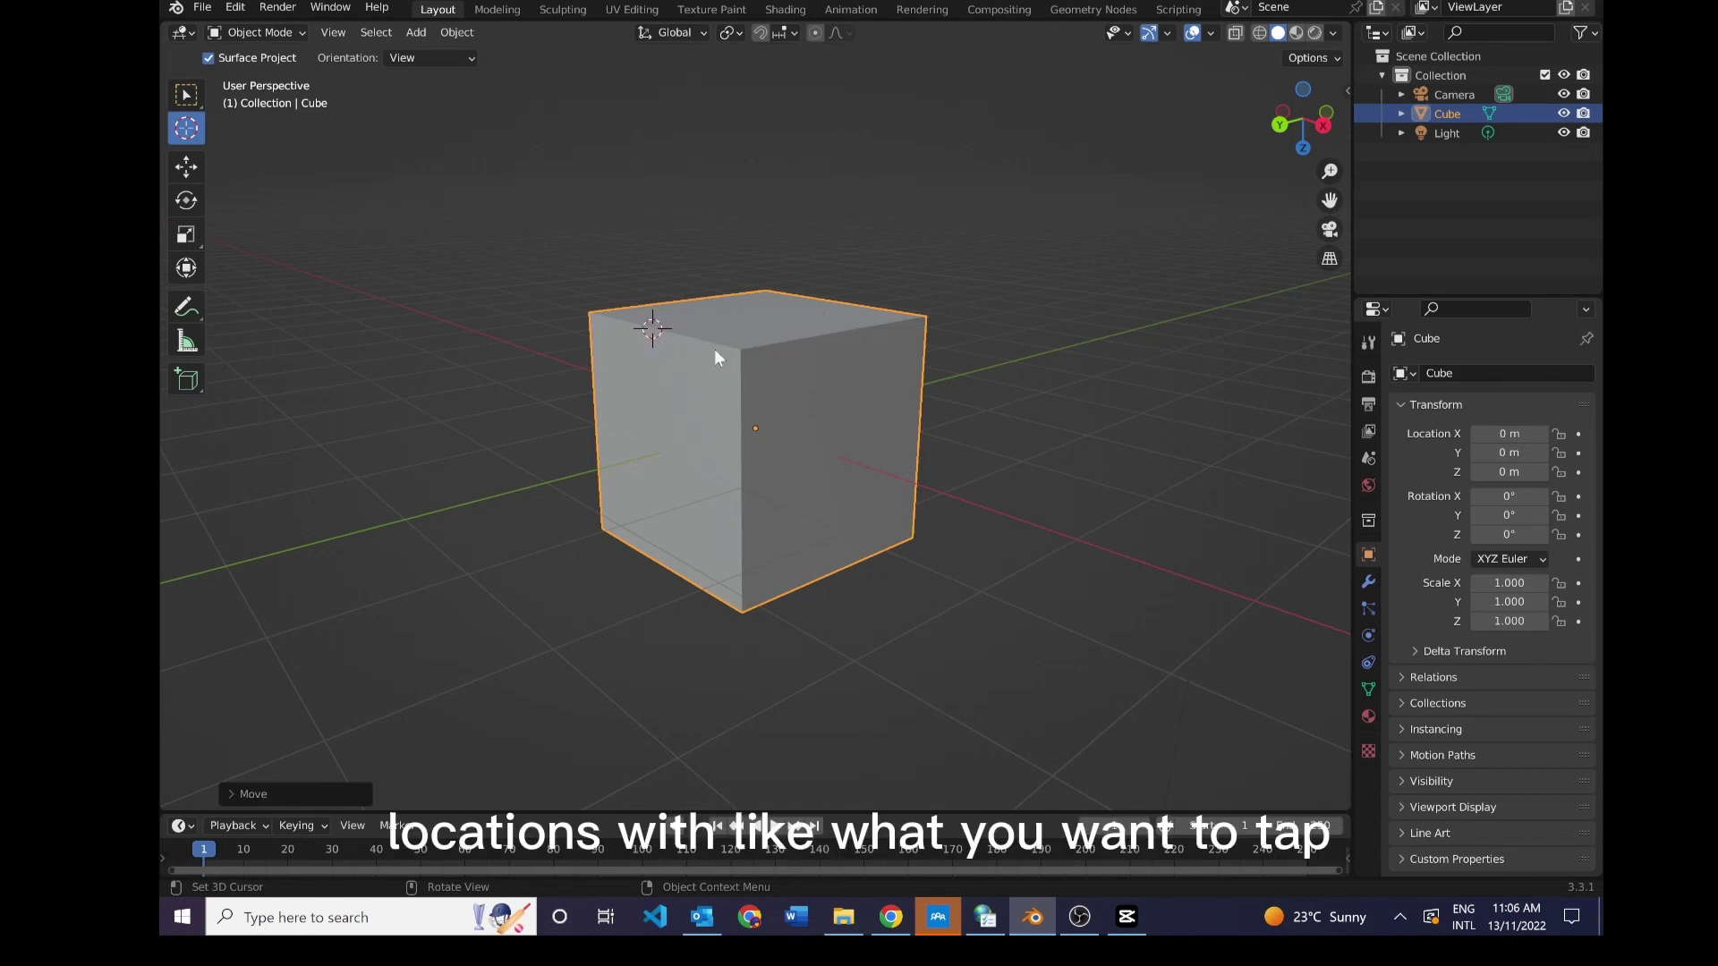
# - Switch the cube to Edit Mode so its vertices and edges can be edited
pyautogui.click(247, 36)
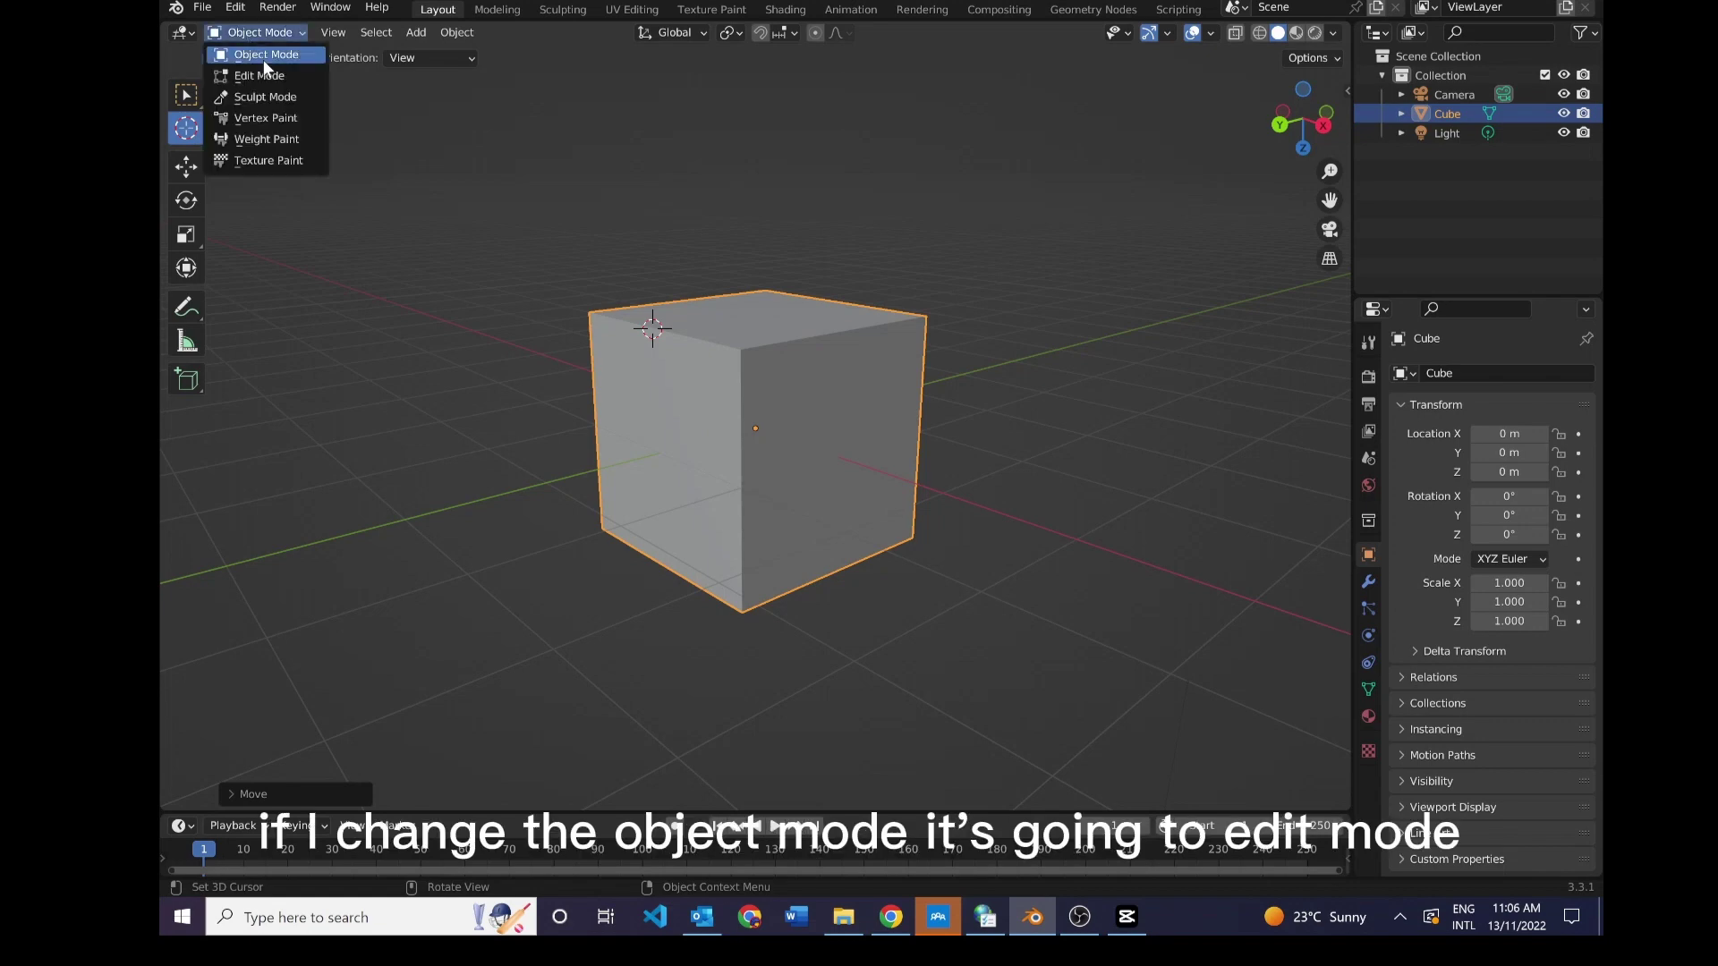
pyautogui.click(259, 75)
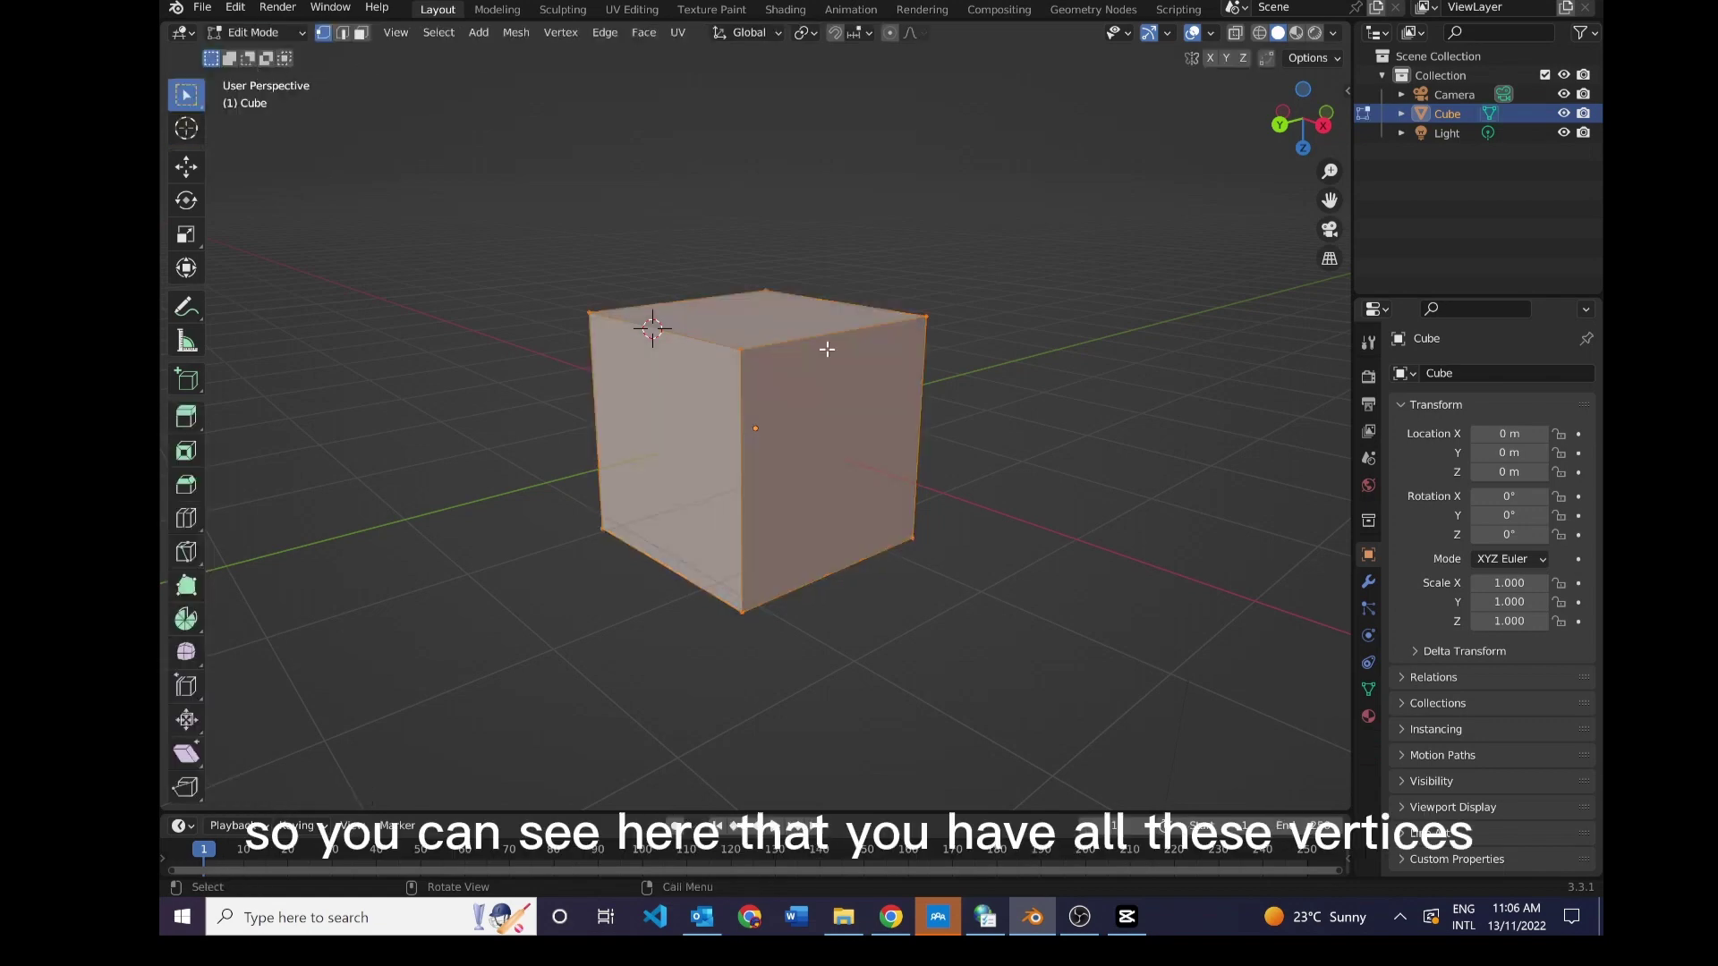
pyautogui.scroll(1, 714, 343)
pyautogui.scroll(1, 714, 342)
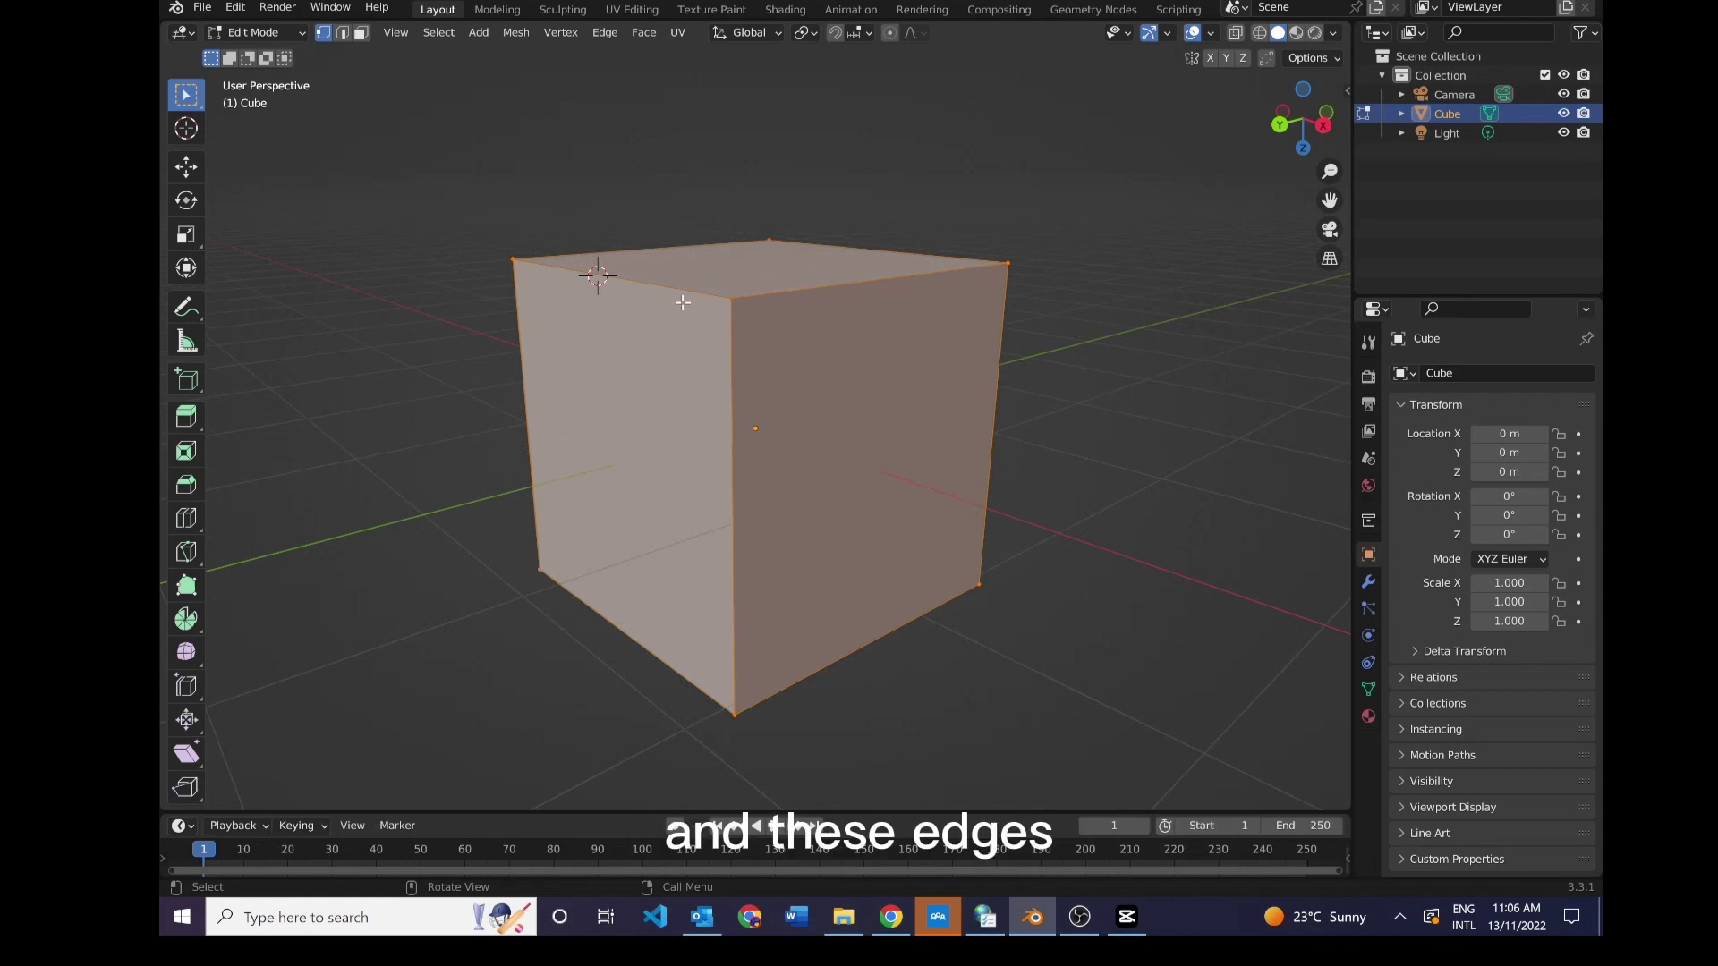
# - Place the 3D cursor on the cube's corners and near its centre, ending at the rear top corner, and return to Object Mode
pyautogui.click(186, 128)
pyautogui.click(731, 298)
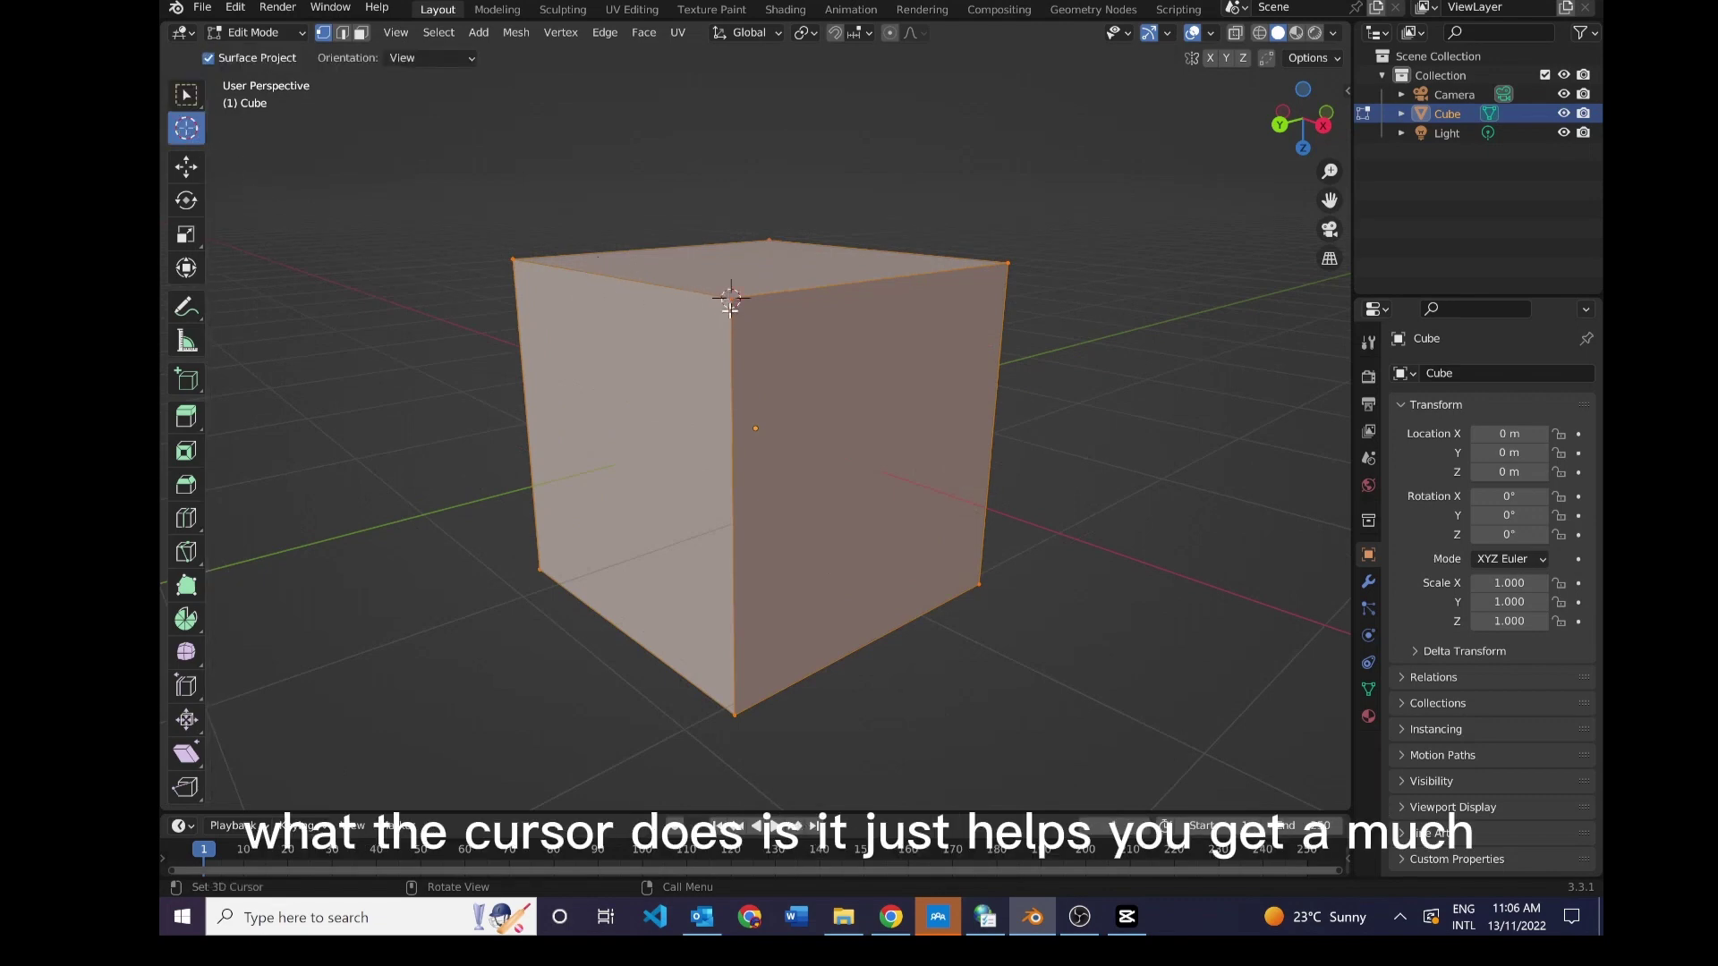
pyautogui.click(1000, 262)
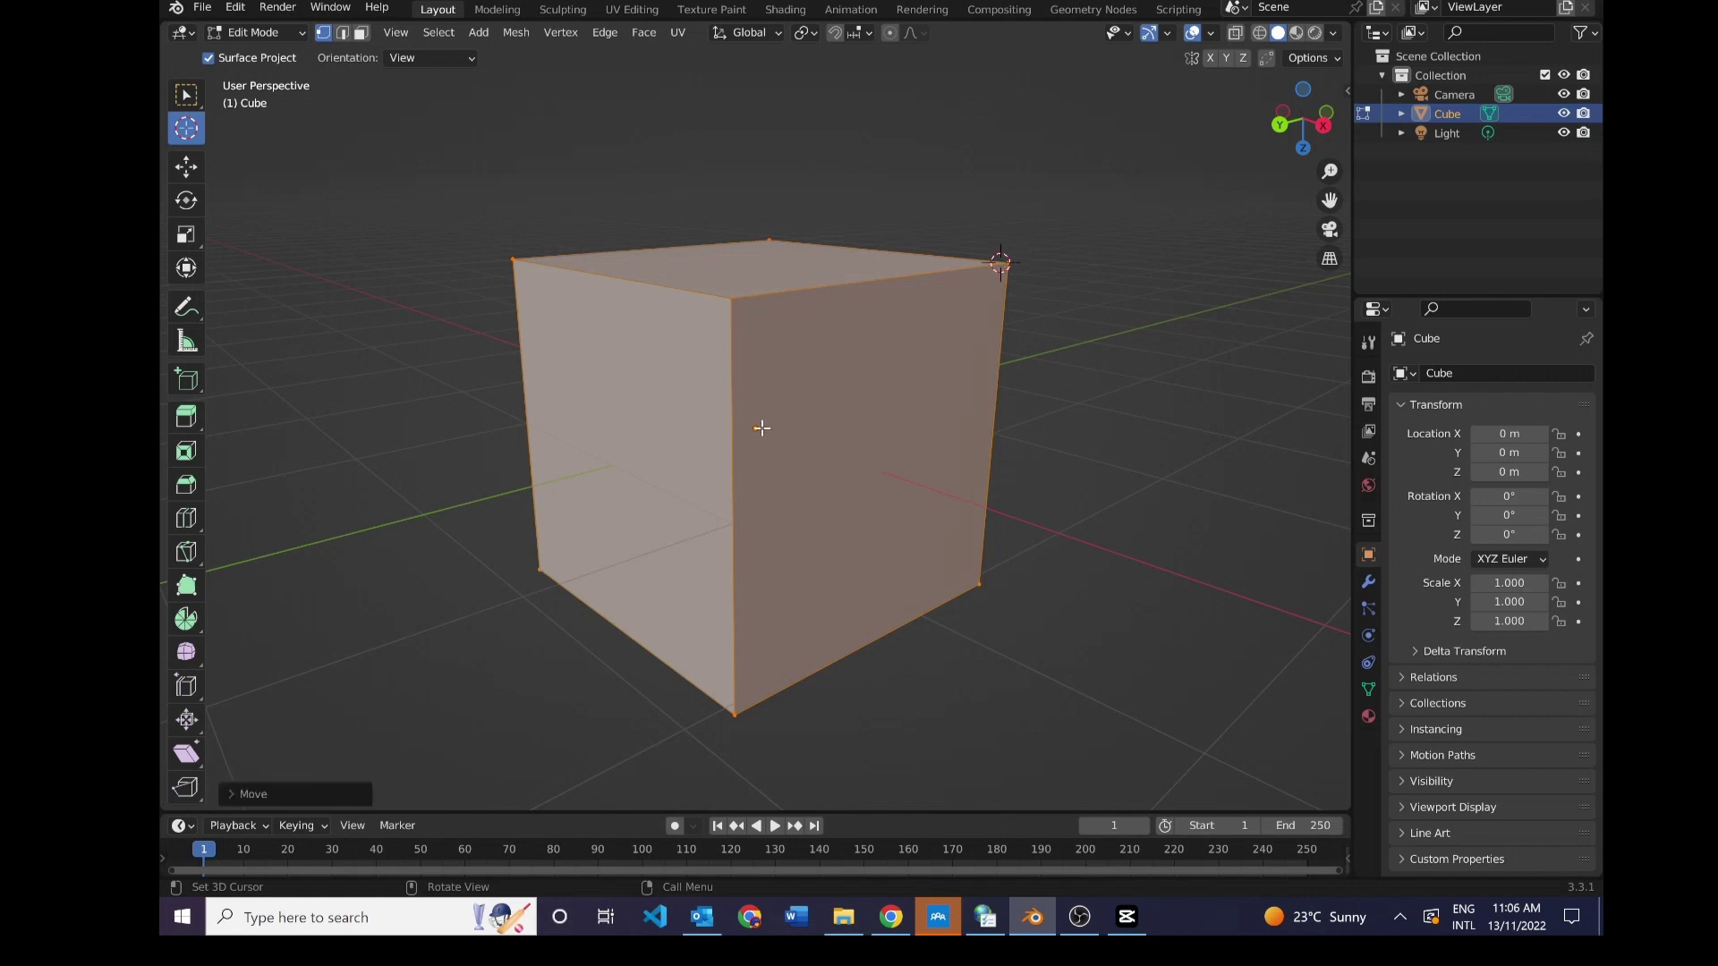
pyautogui.click(760, 427)
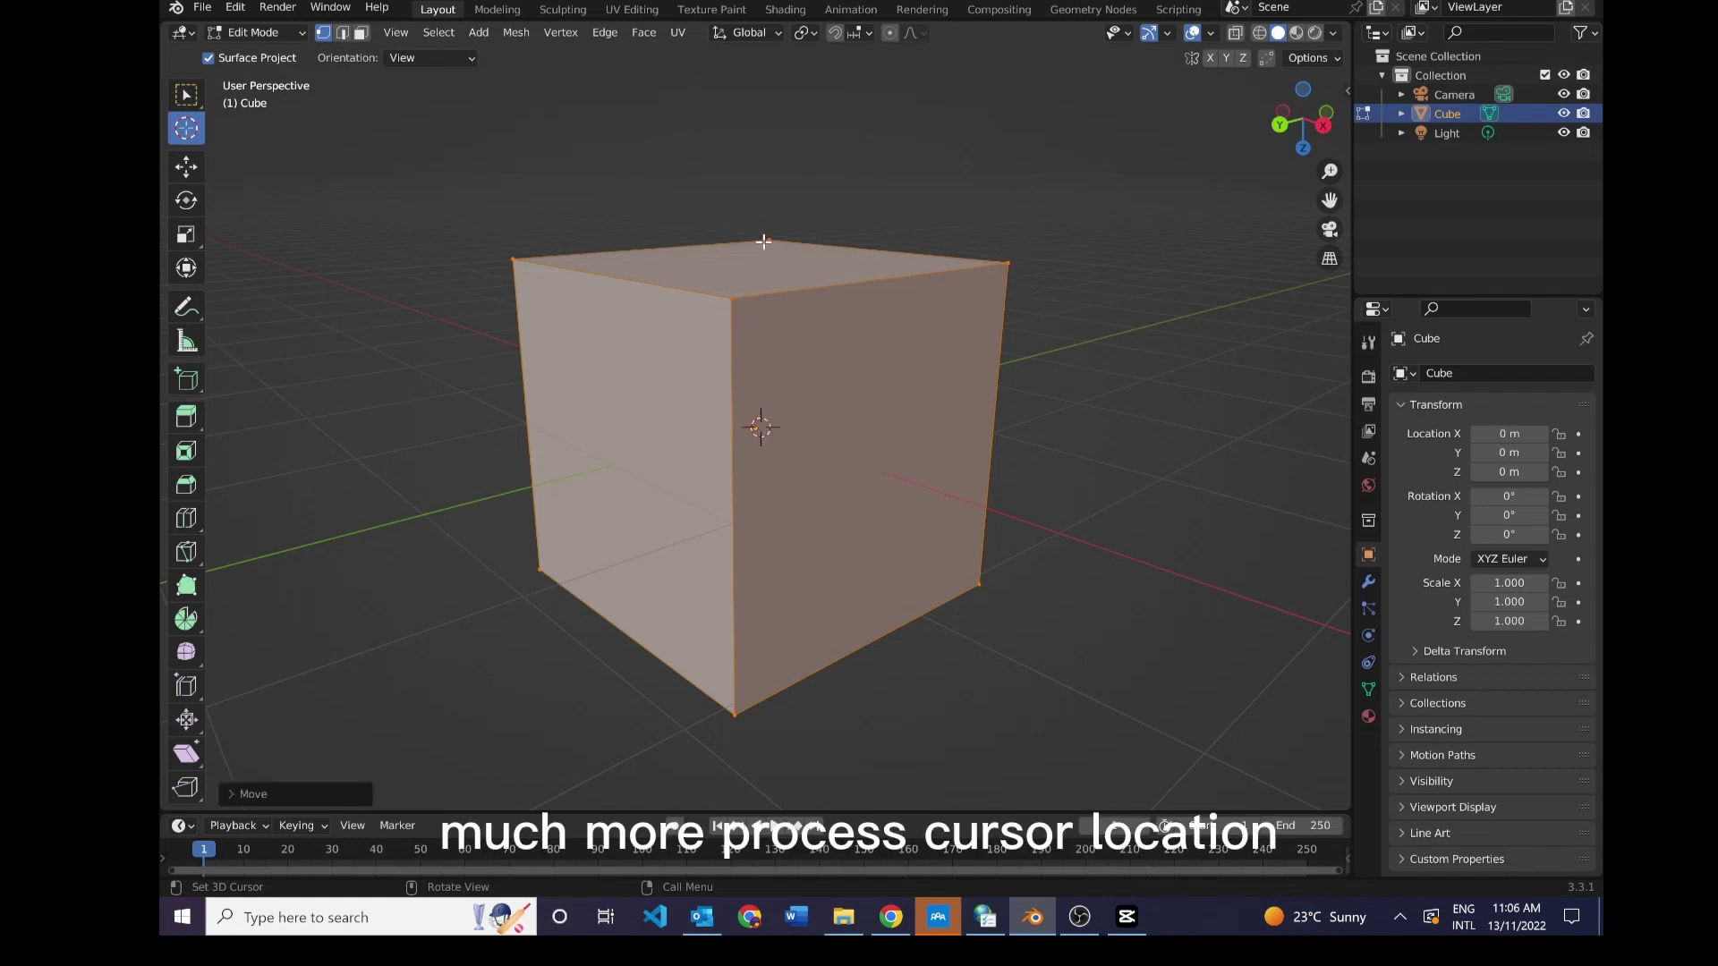
pyautogui.click(769, 237)
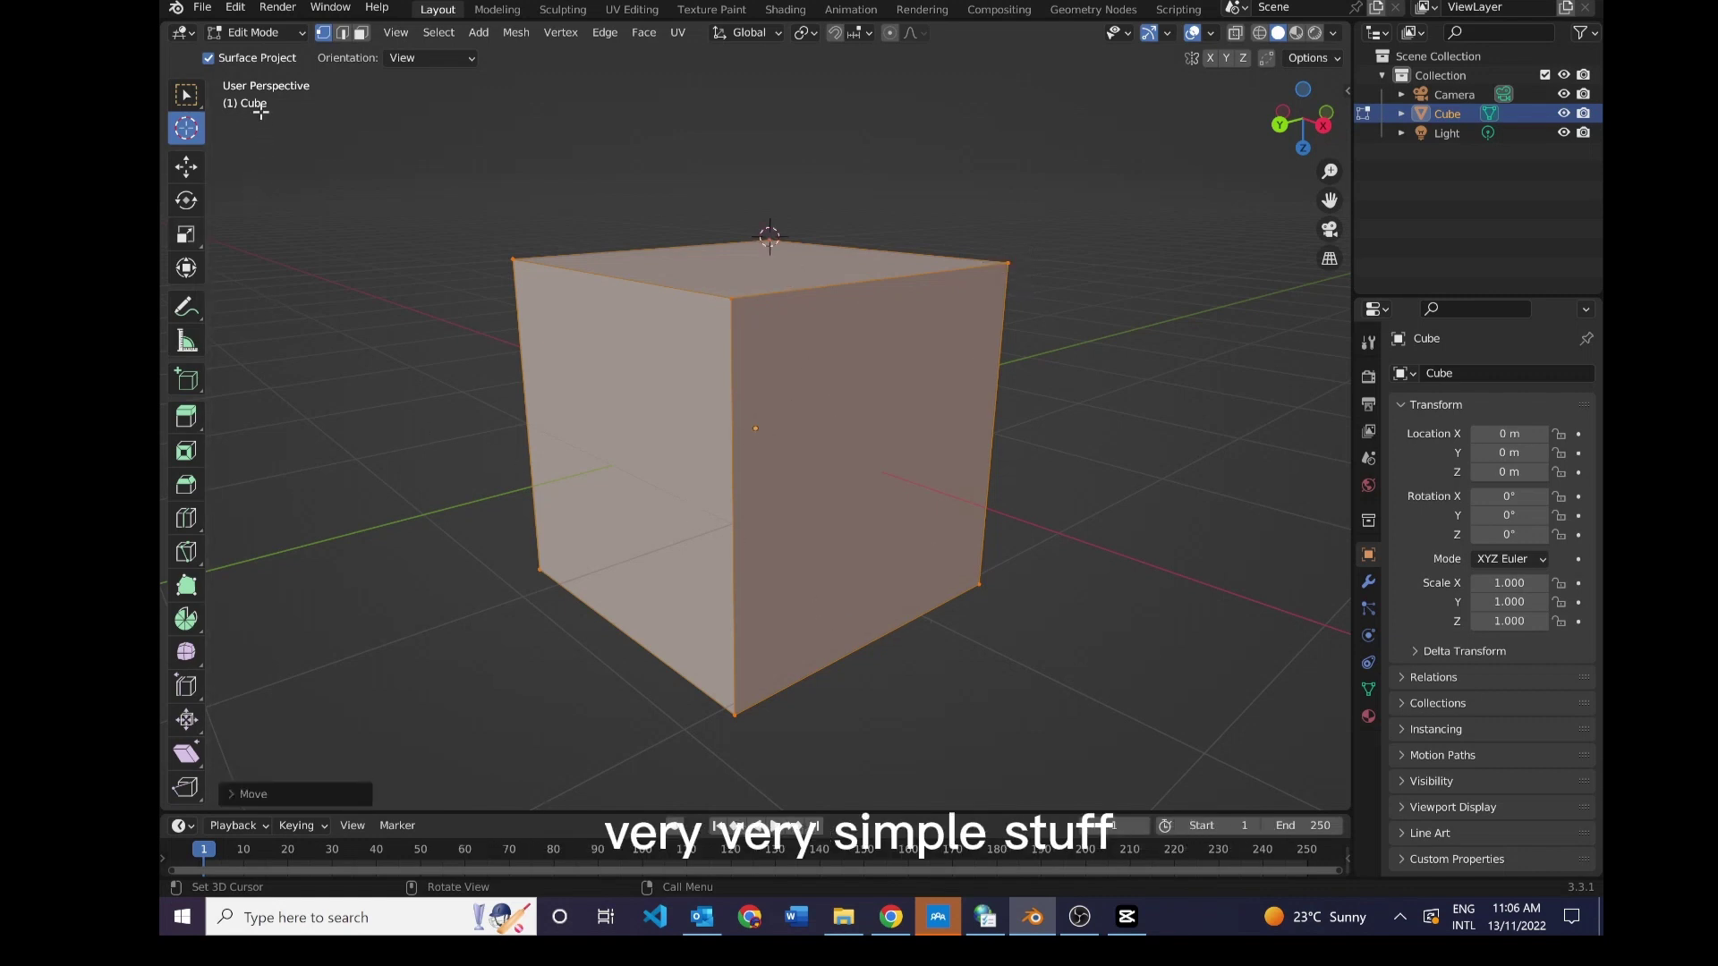
pyautogui.click(240, 36)
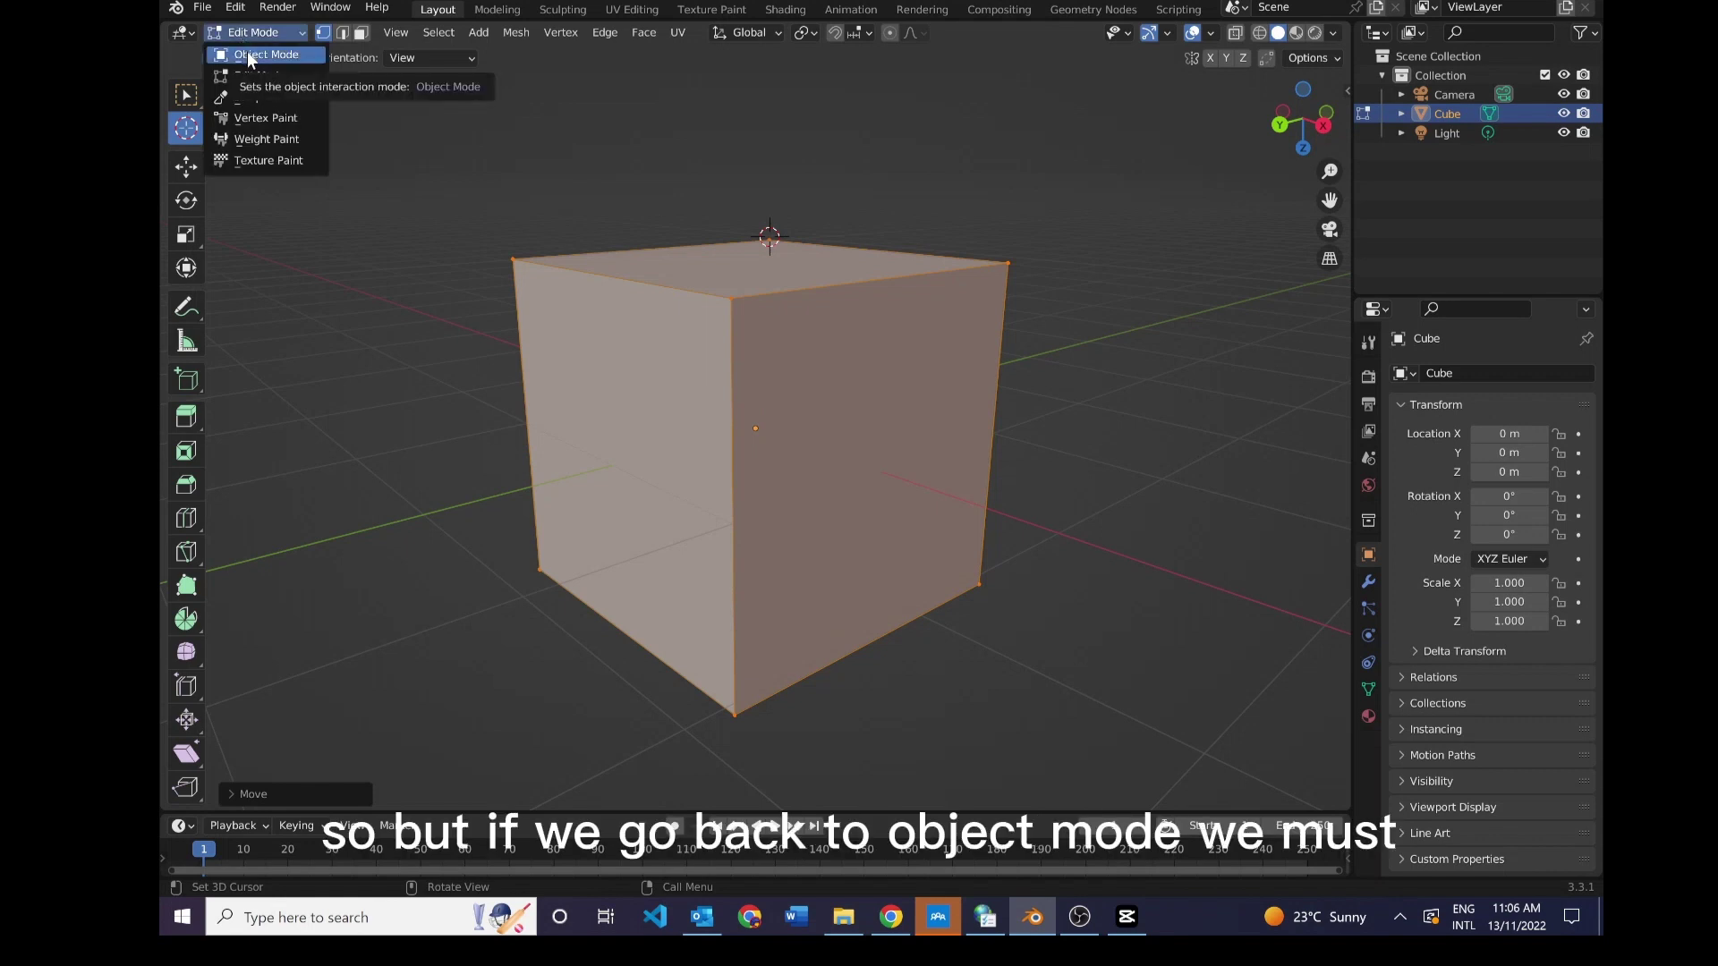
pyautogui.click(247, 52)
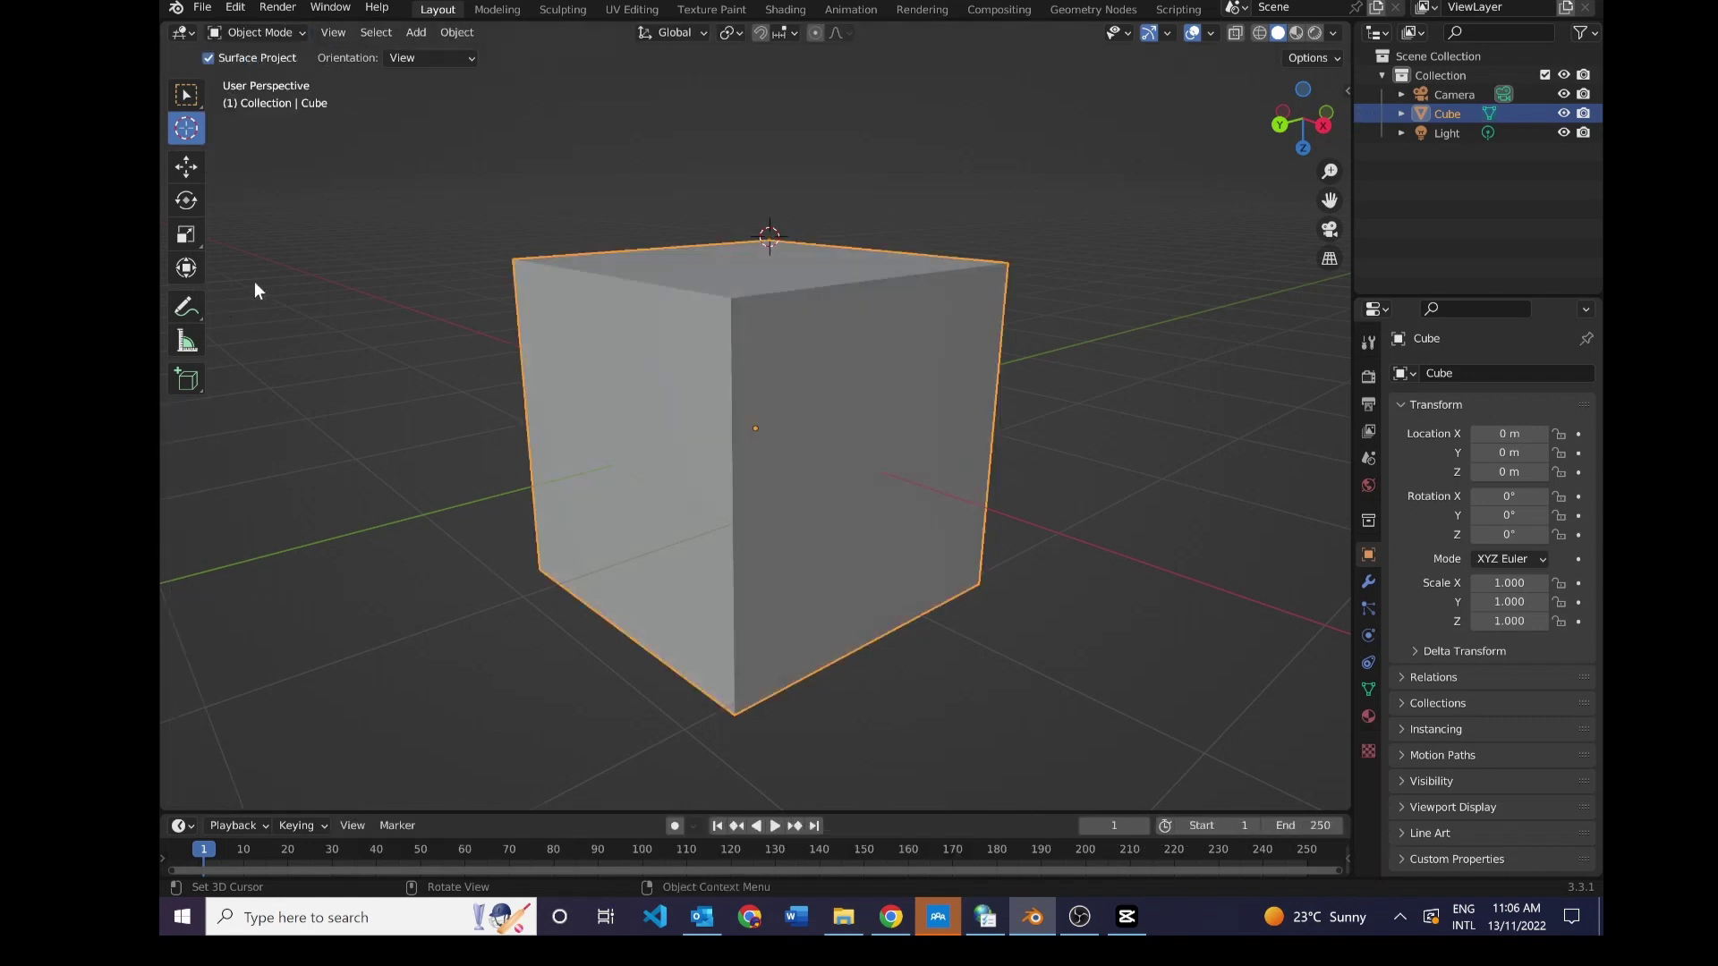
# - Move the cube with the Move tool to about X 0.64 m, Y -0.96 m, Z -0.15 m
pyautogui.click(186, 168)
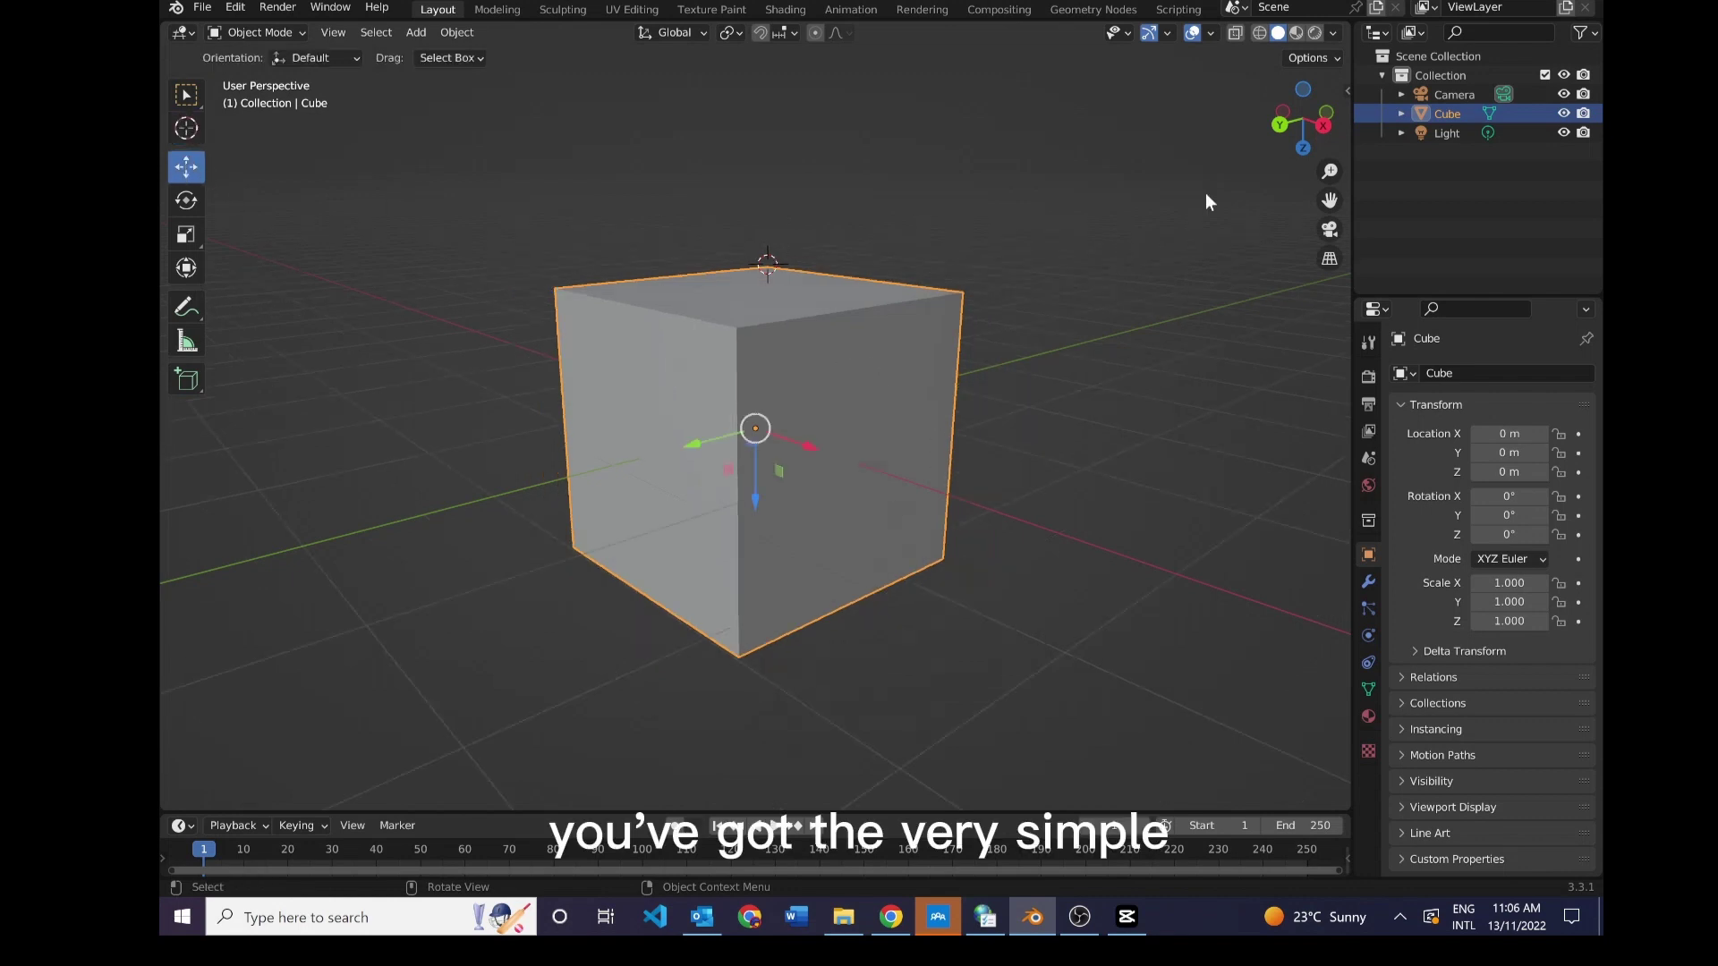
pyautogui.moveTo(1288, 130); pyautogui.dragTo(1137, 183)
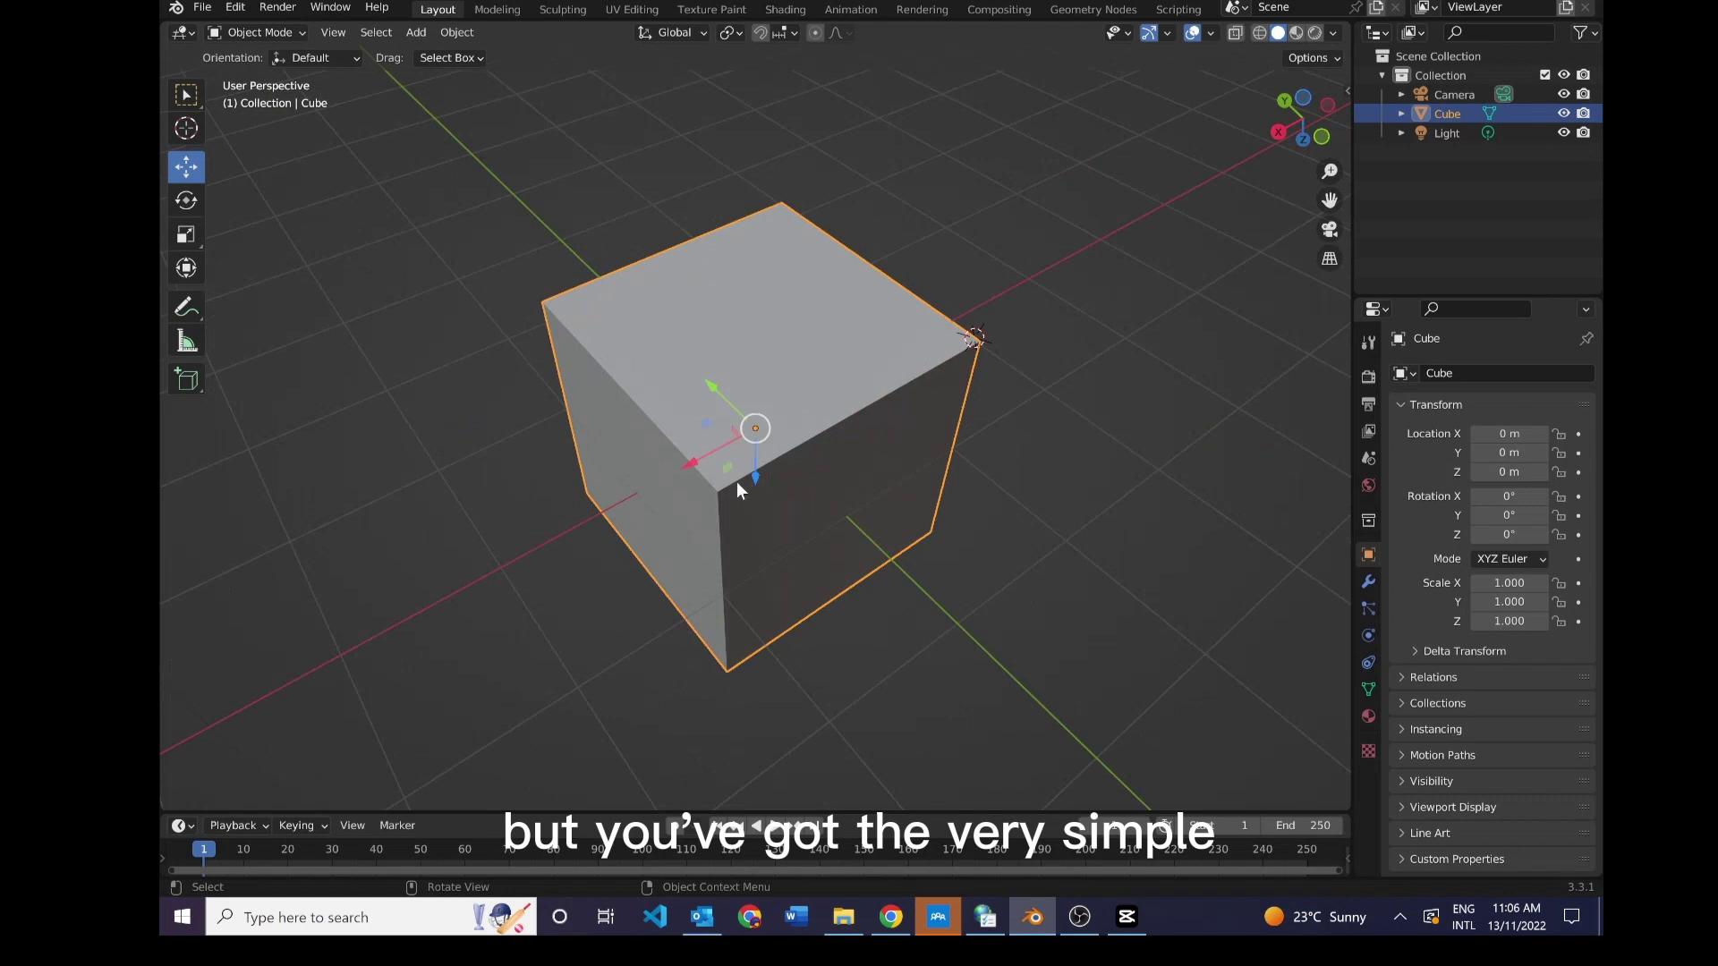
pyautogui.scroll(-1, 737, 481)
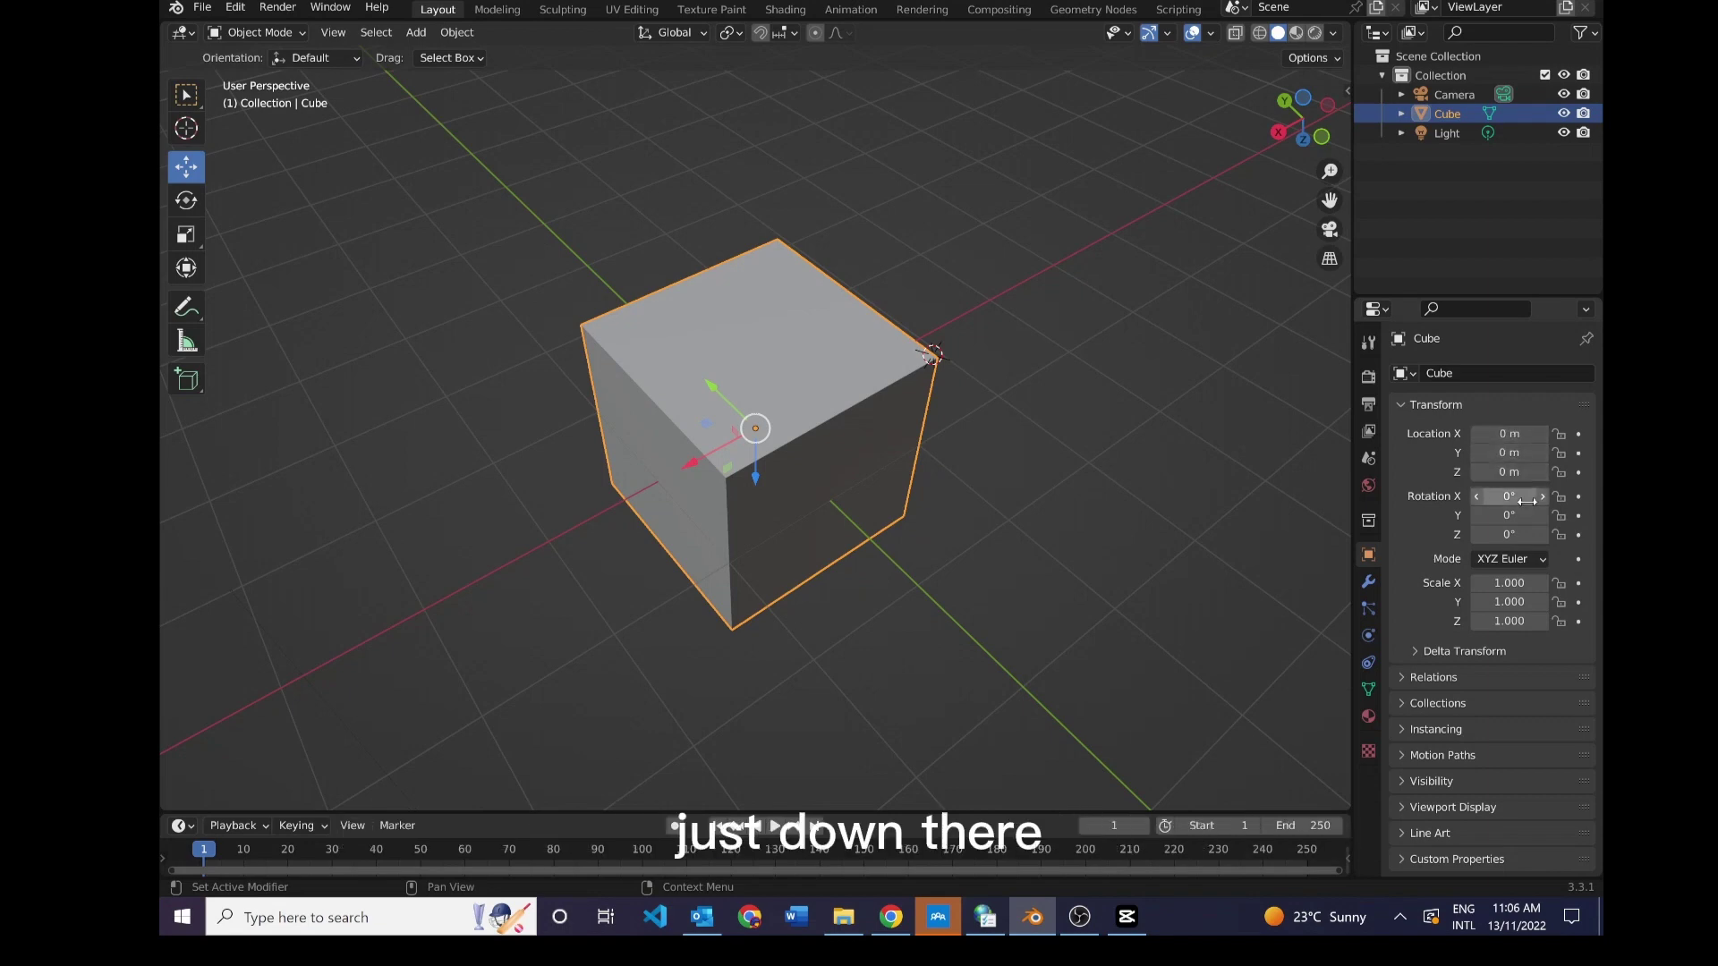
pyautogui.scroll(-1, 821, 451)
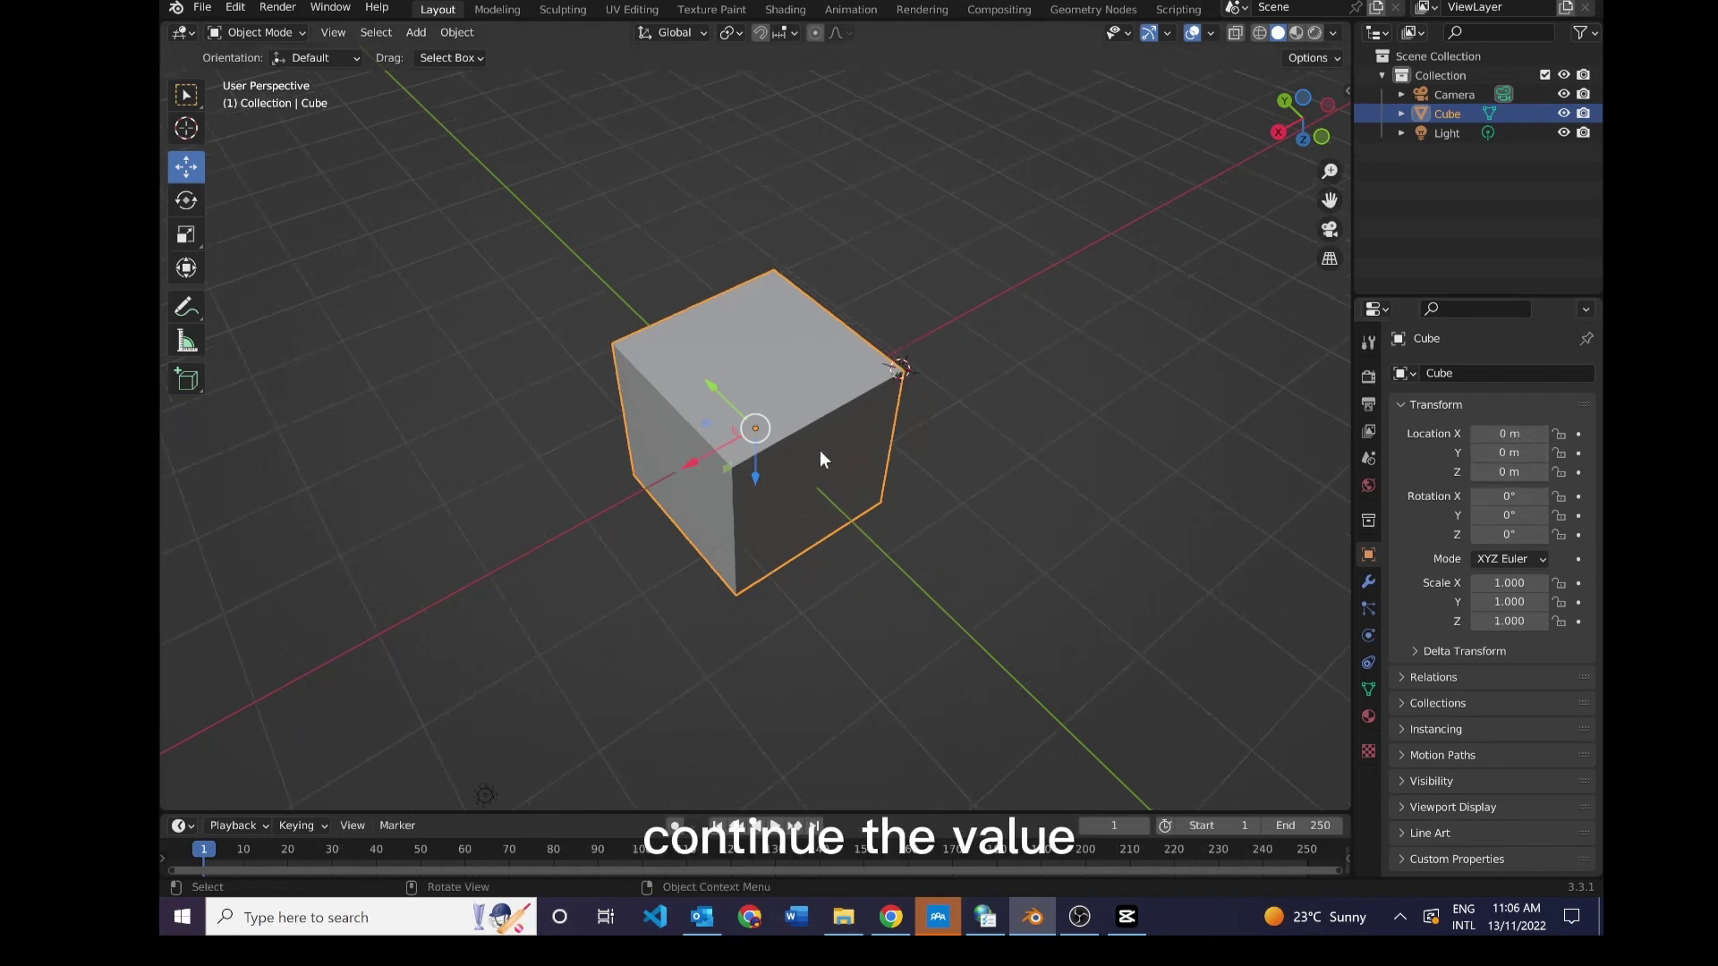
pyautogui.moveTo(685, 465); pyautogui.dragTo(519, 534)
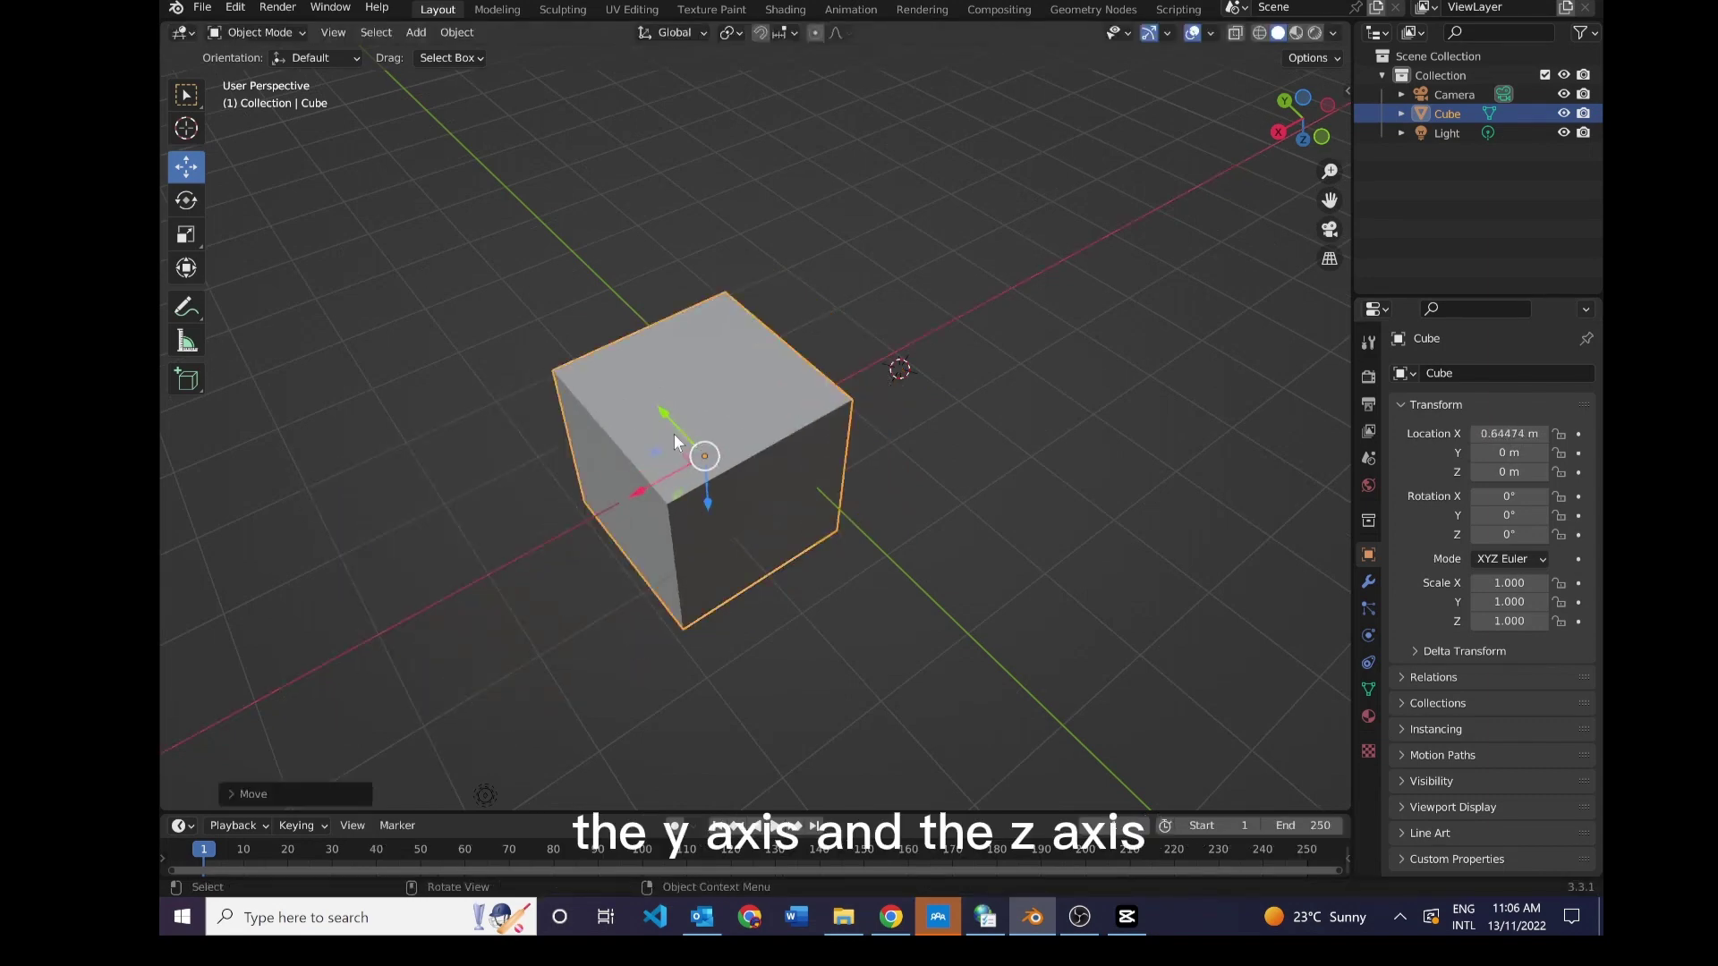
pyautogui.moveTo(674, 433); pyautogui.dragTo(753, 576)
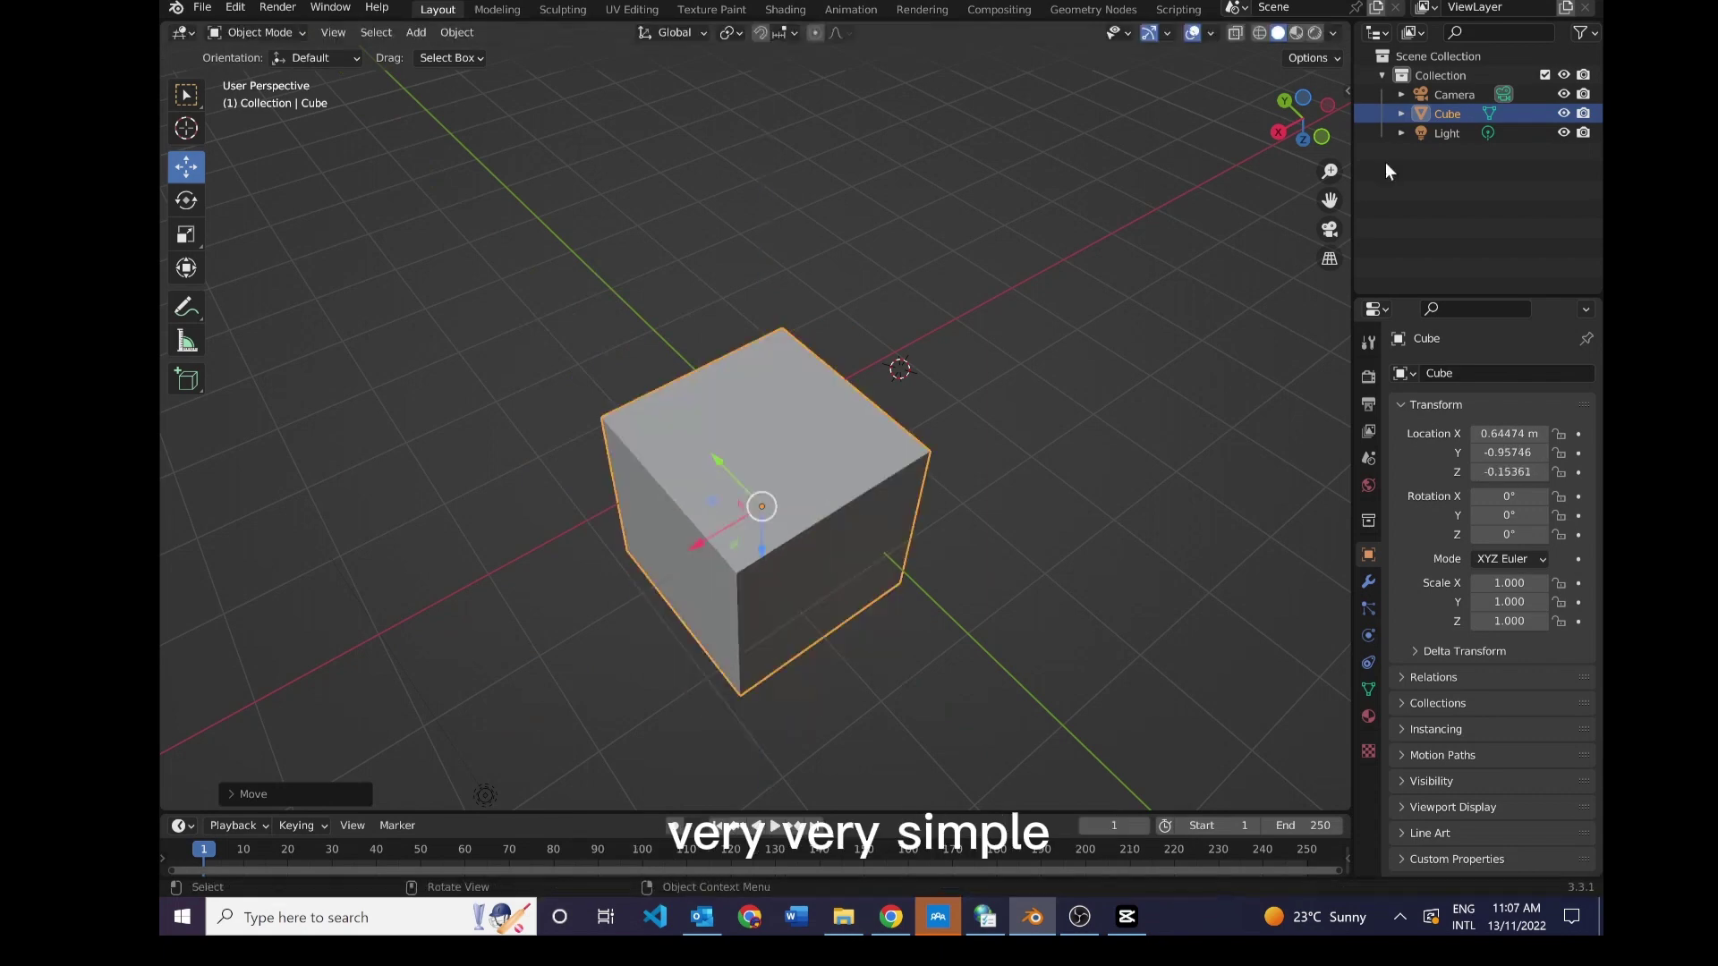
# - Move the cube further to about X 2.87 m, Y -2.22 m, Z 0.88 m
pyautogui.moveTo(1306, 140); pyautogui.dragTo(1203, 177)
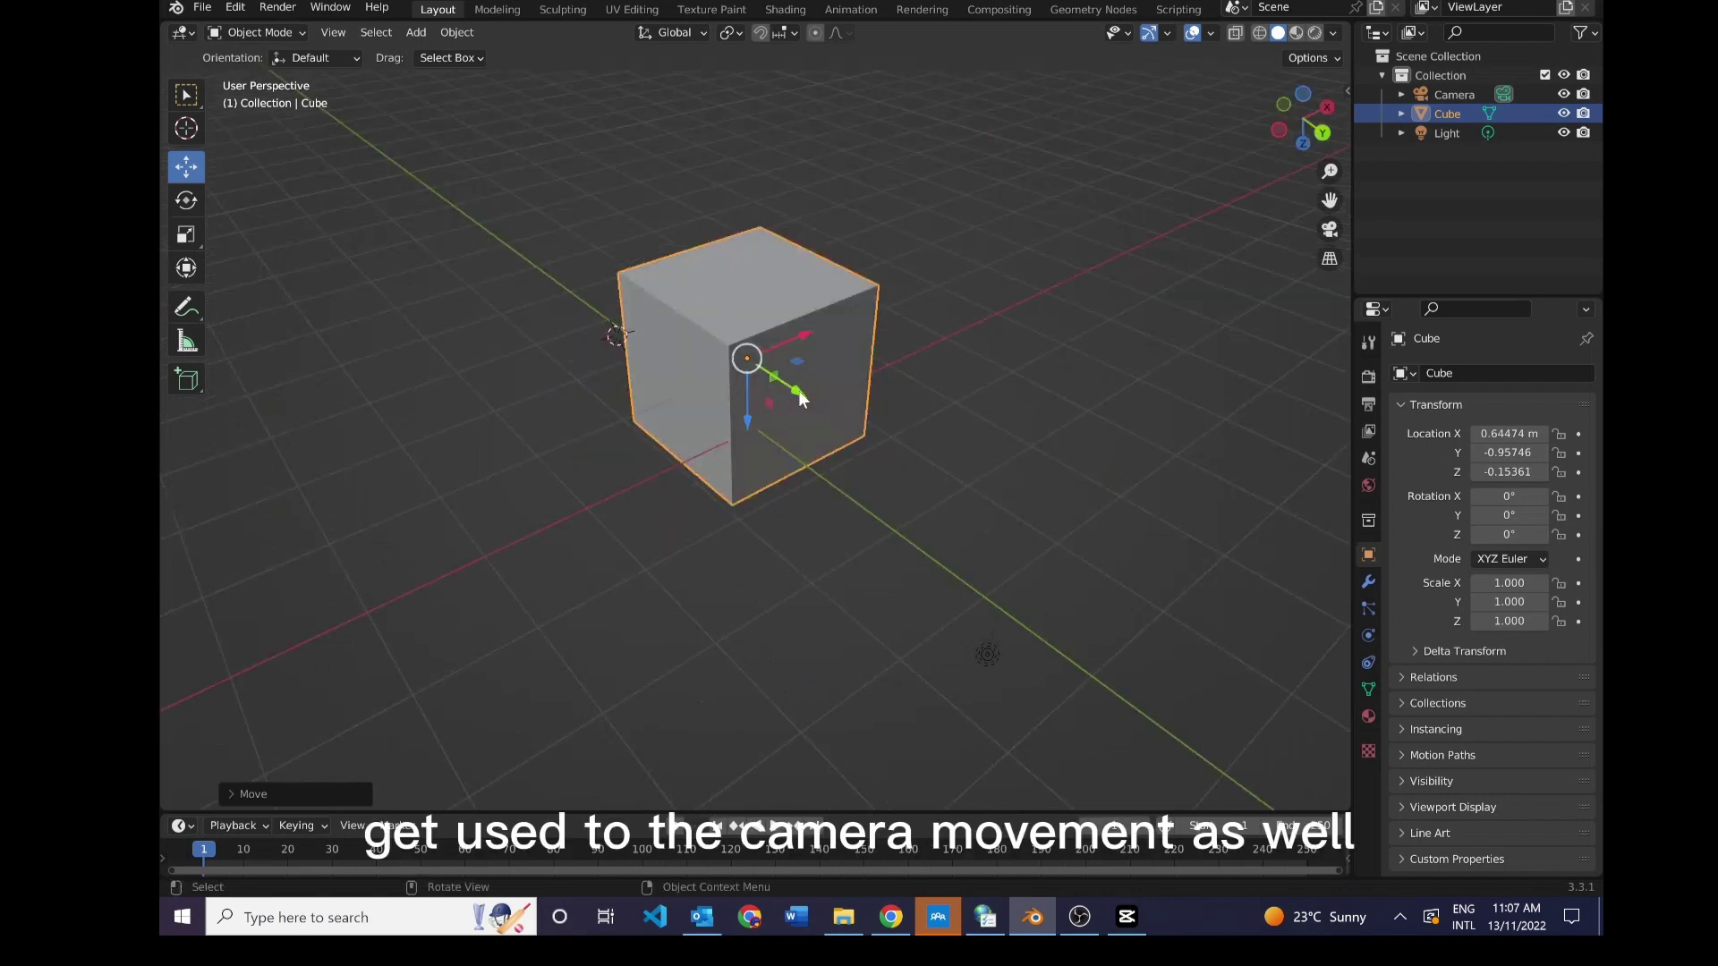
pyautogui.moveTo(798, 390); pyautogui.dragTo(746, 298)
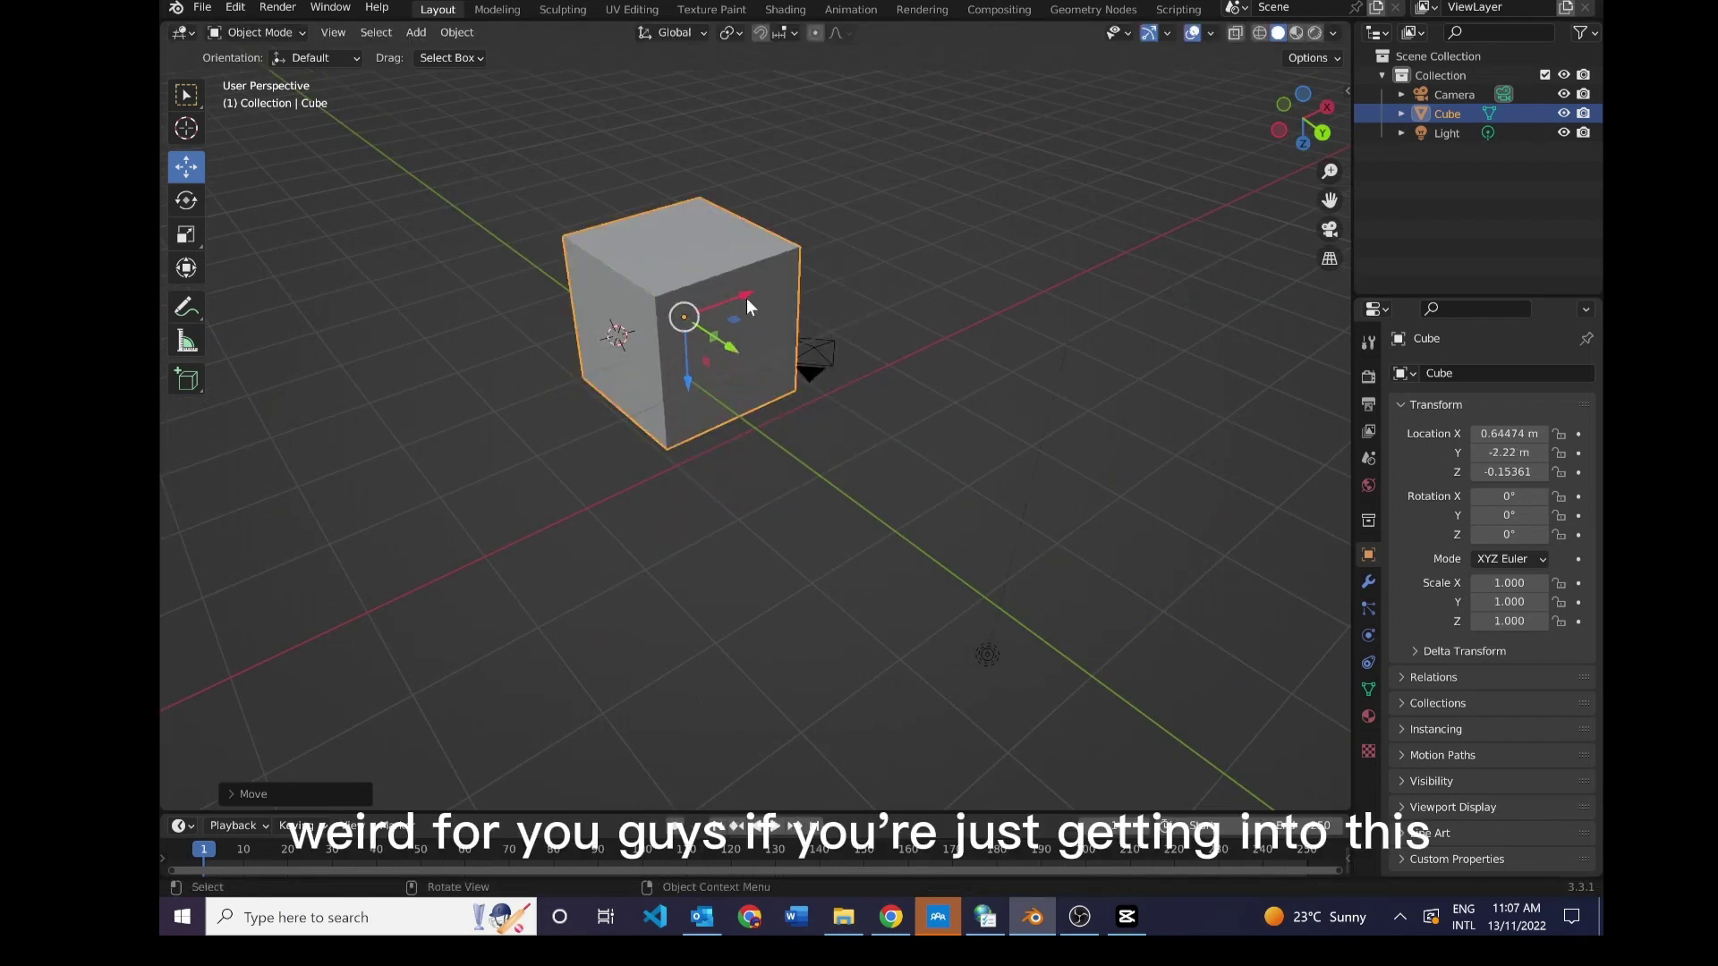
pyautogui.moveTo(747, 298); pyautogui.dragTo(868, 313)
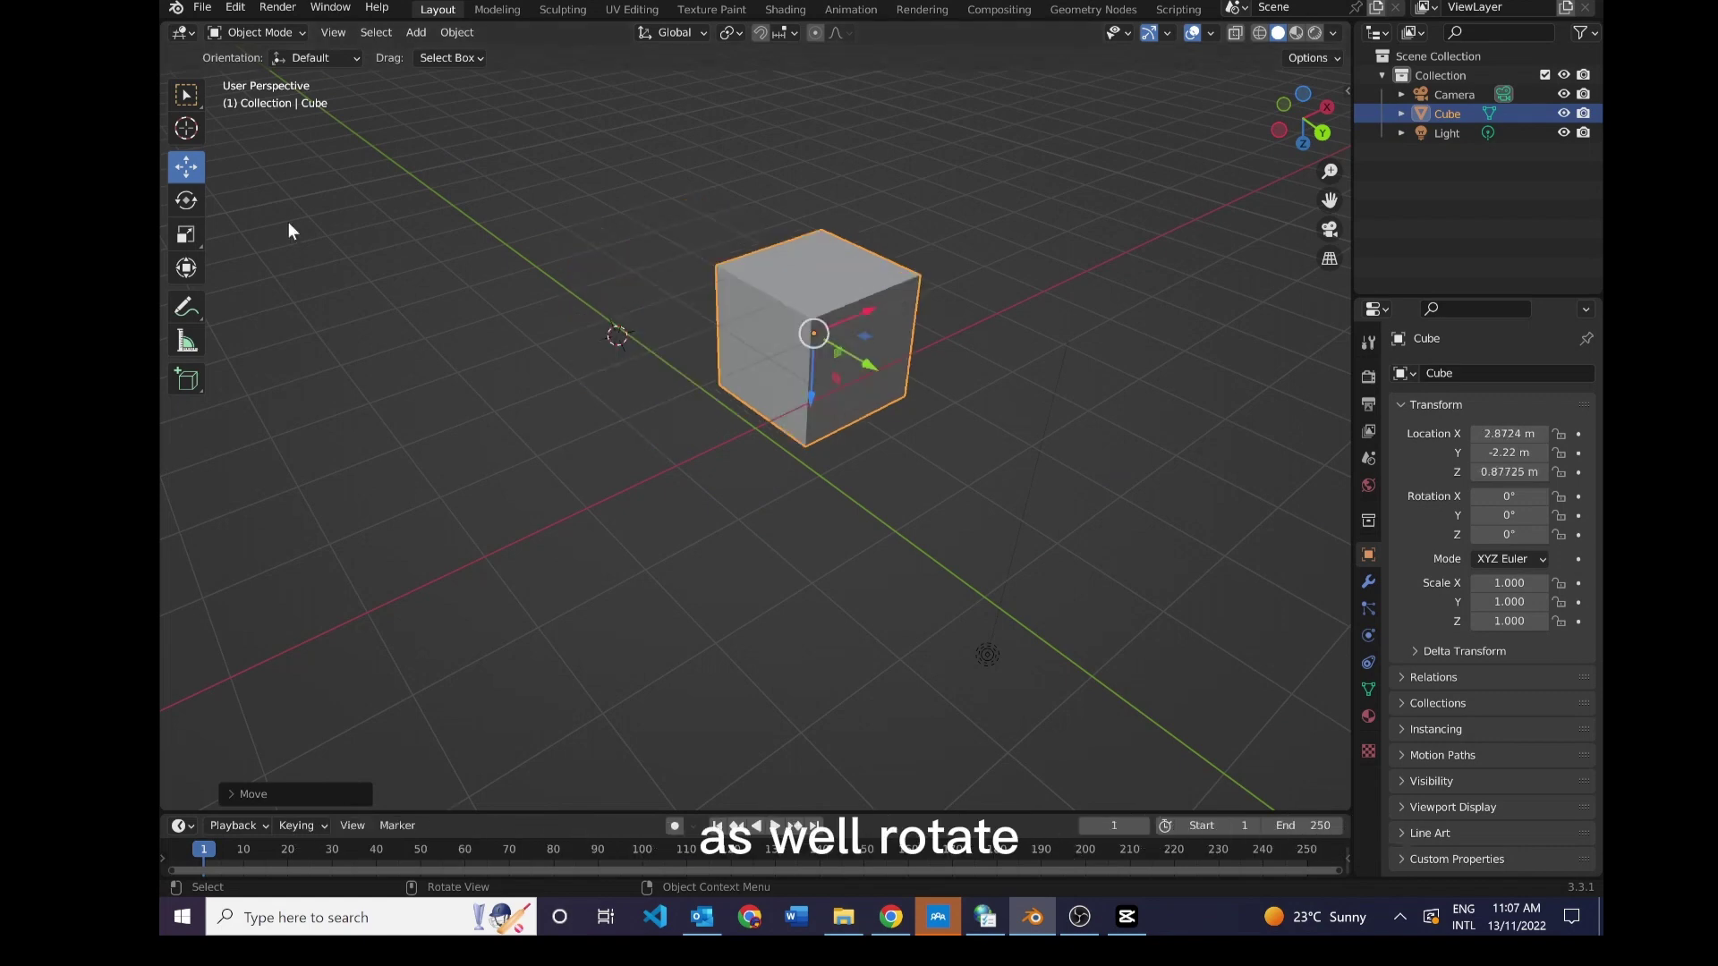
# - Rotate the cube around several axes with the Rotate tool to about X 112°, Y 31.9°, Z -135°
pyautogui.click(186, 201)
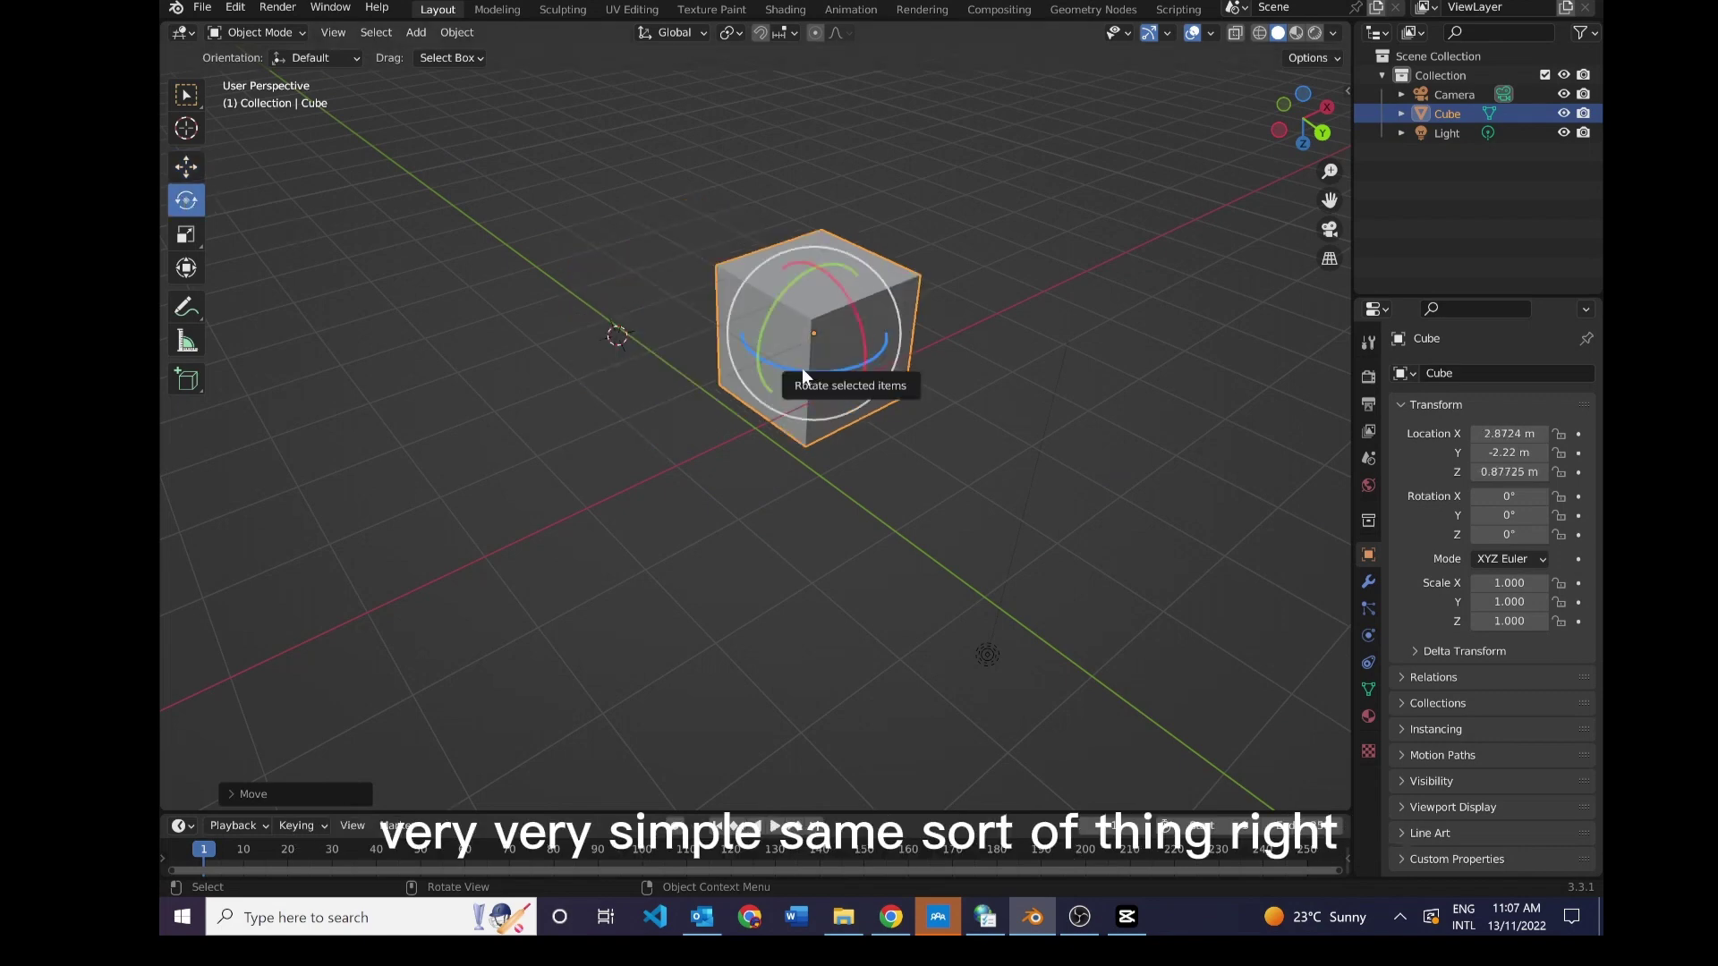
pyautogui.moveTo(766, 311); pyautogui.dragTo(893, 357)
pyautogui.moveTo(753, 341); pyautogui.dragTo(867, 272)
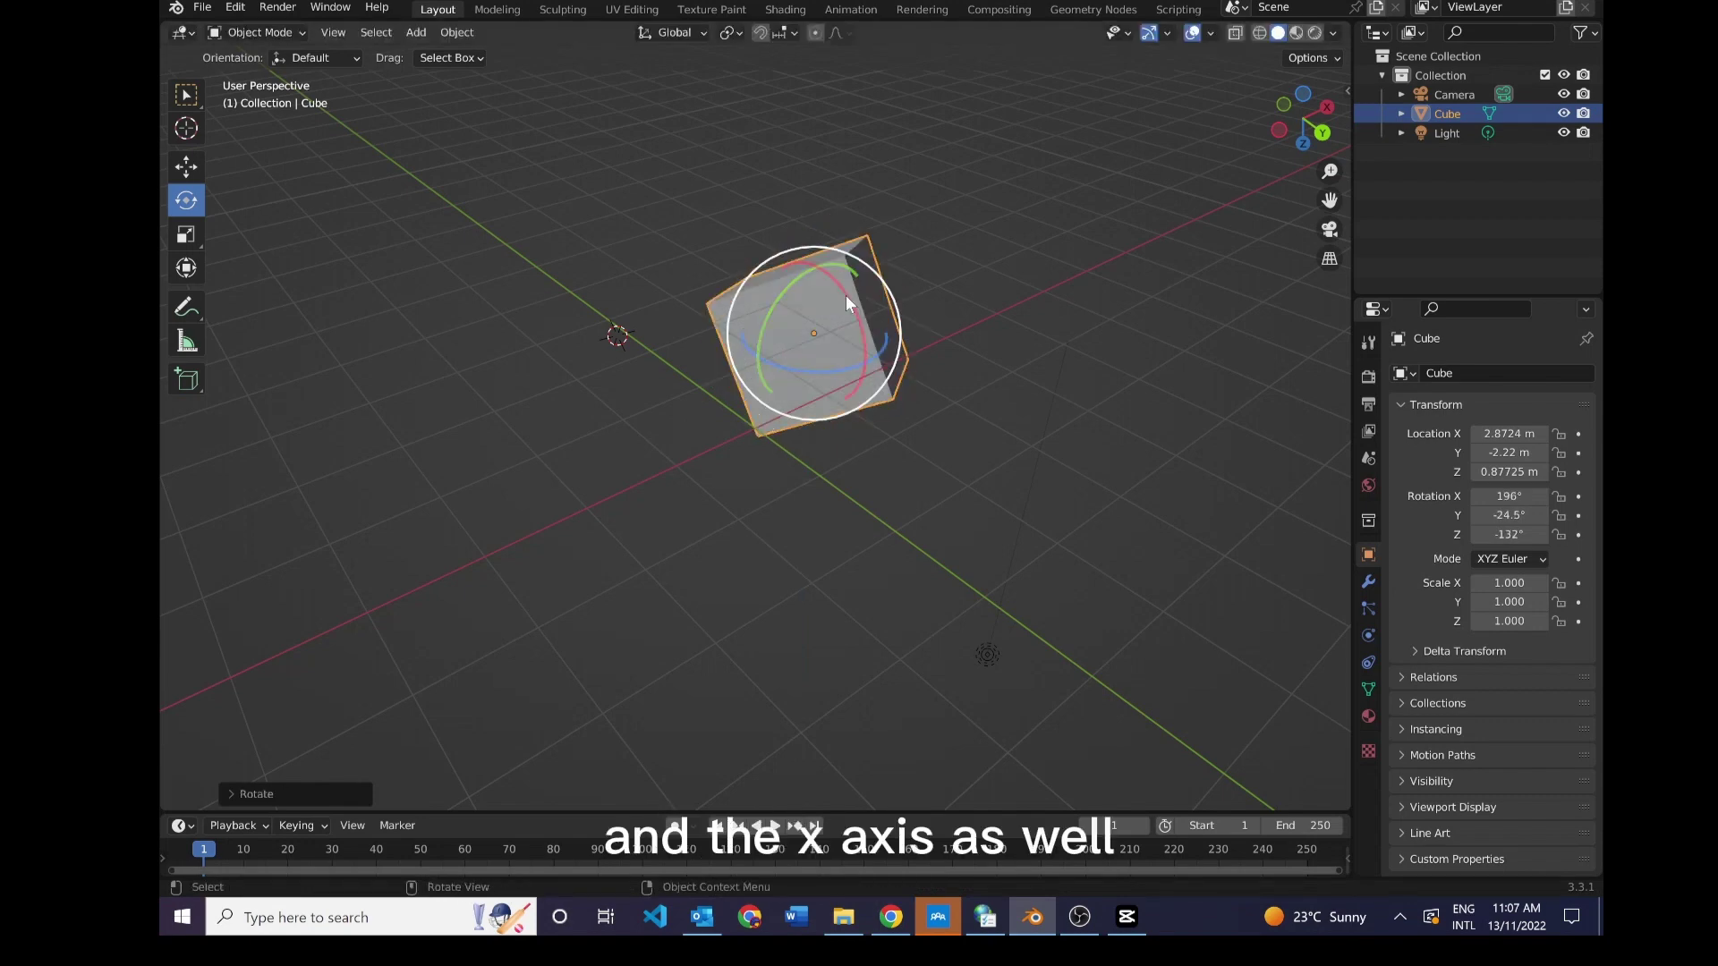
pyautogui.moveTo(846, 295); pyautogui.dragTo(872, 259)
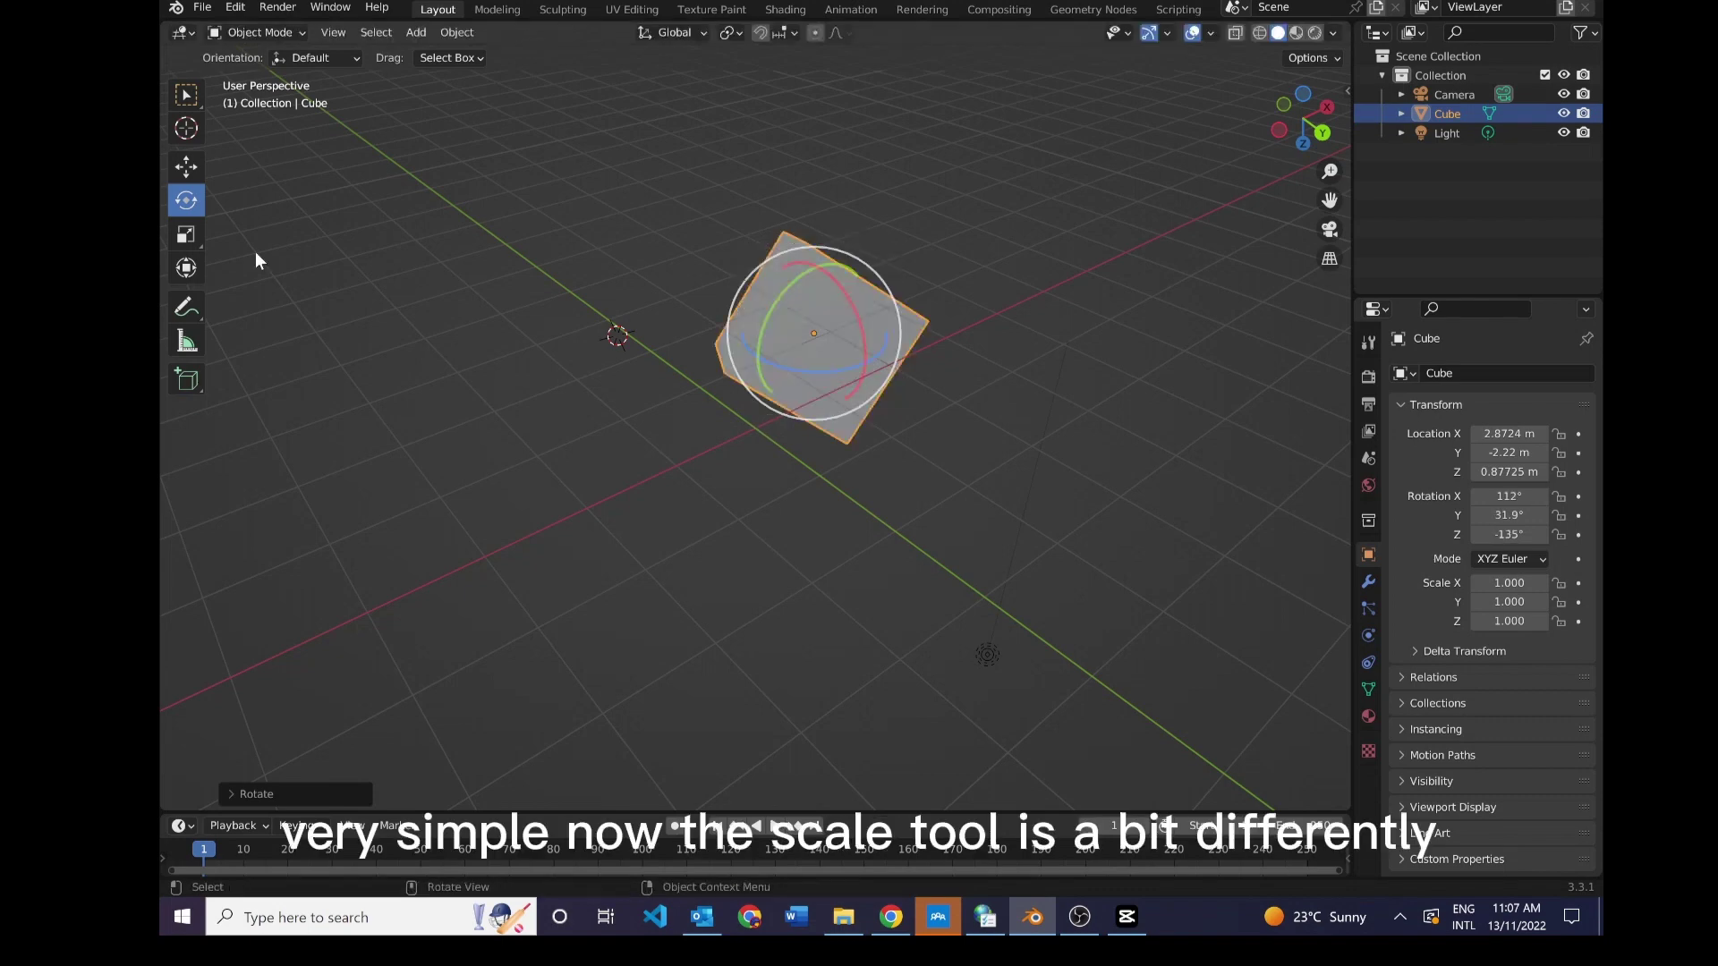
# - Resize the cube along the individual axes with the Scale tool to about X 1.775, Y 0.737, Z 2.513
pyautogui.click(186, 234)
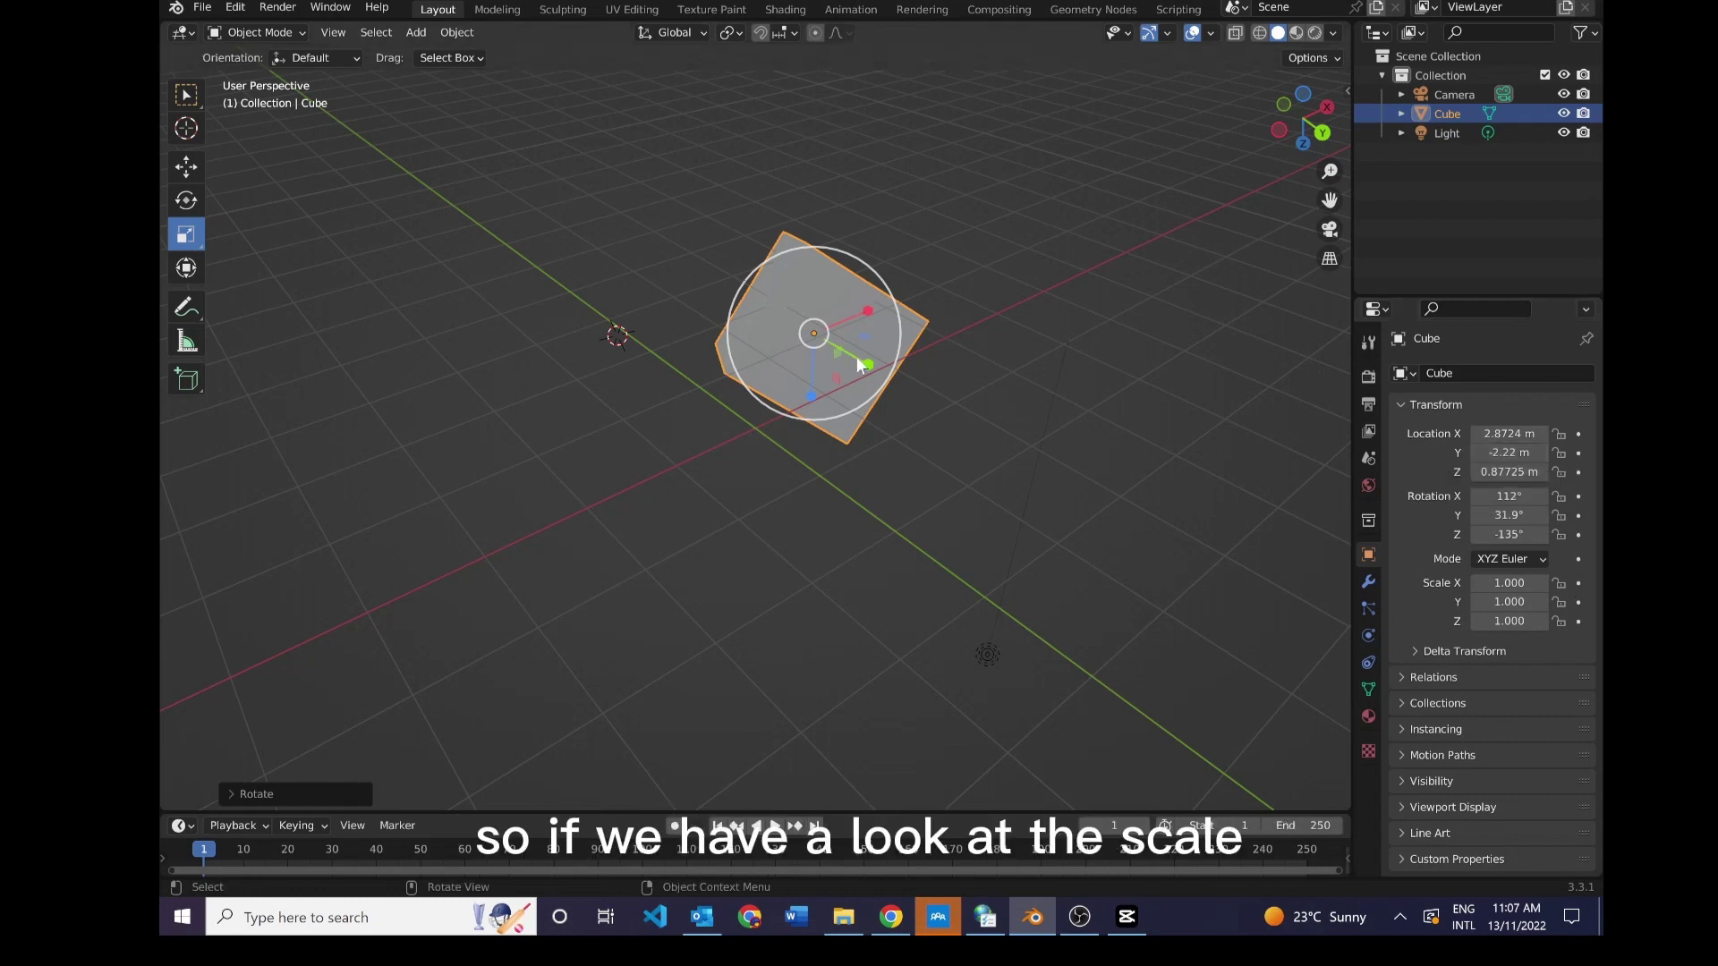
pyautogui.scroll(2, 779, 338)
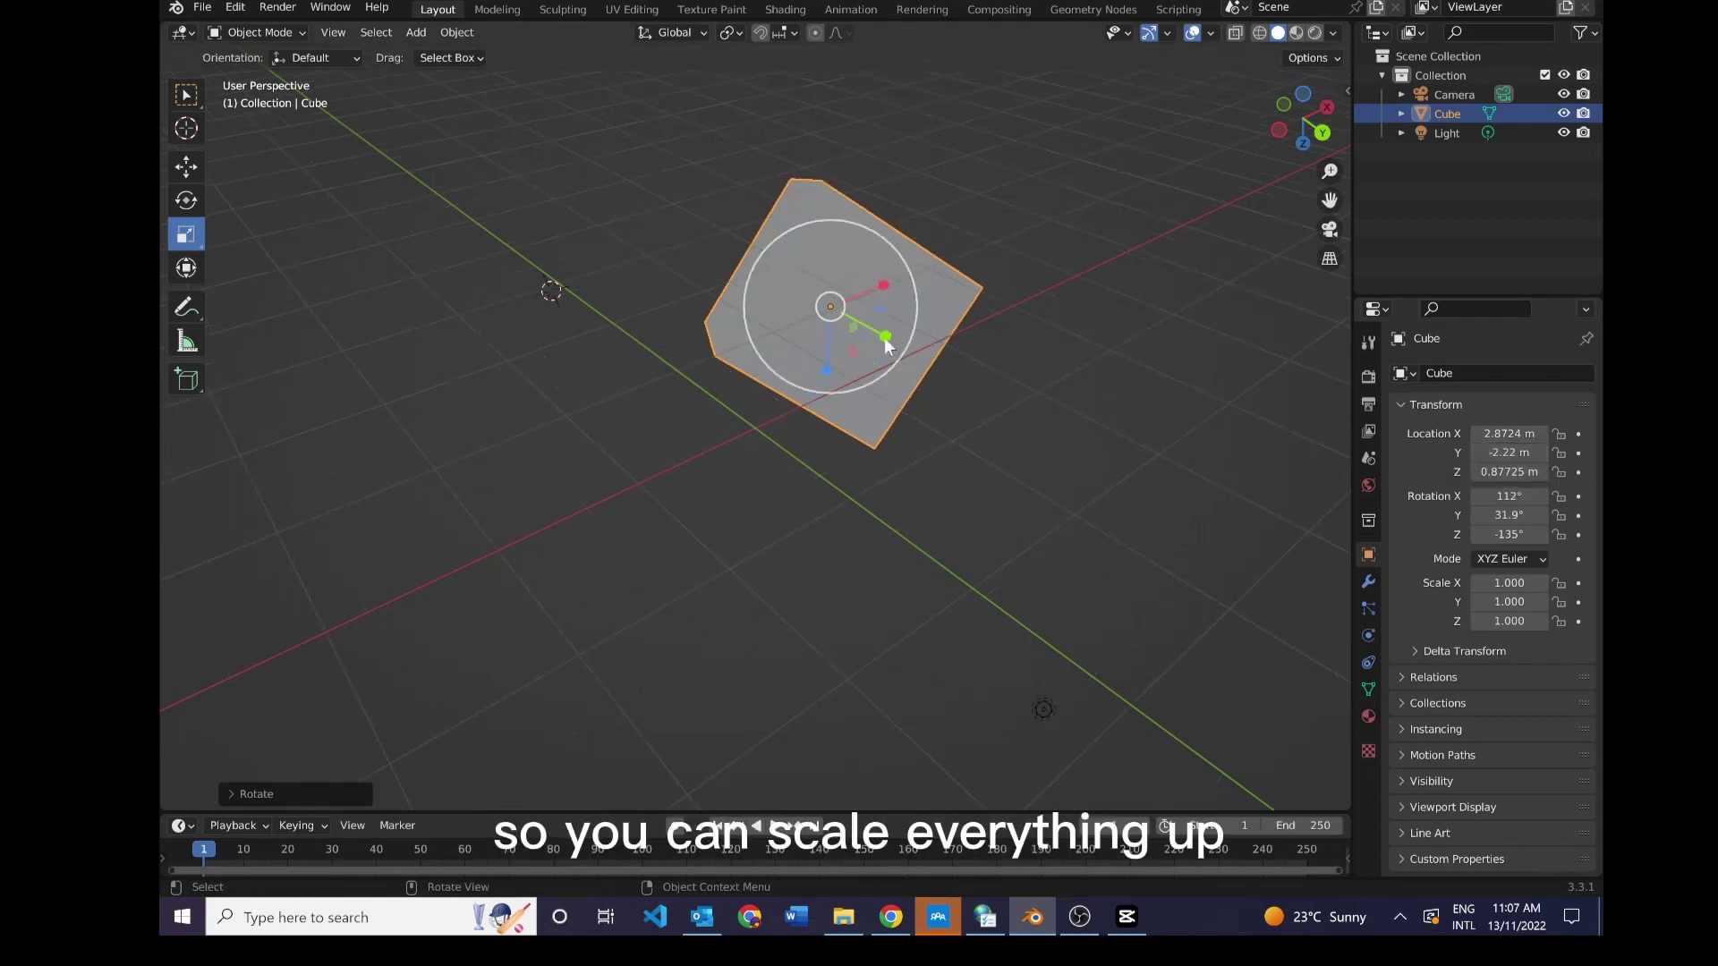
pyautogui.moveTo(884, 337)
pyautogui.mouseDown()
pyautogui.moveTo(966, 358)
pyautogui.moveTo(919, 322)
pyautogui.moveTo(895, 332)
pyautogui.mouseUp()
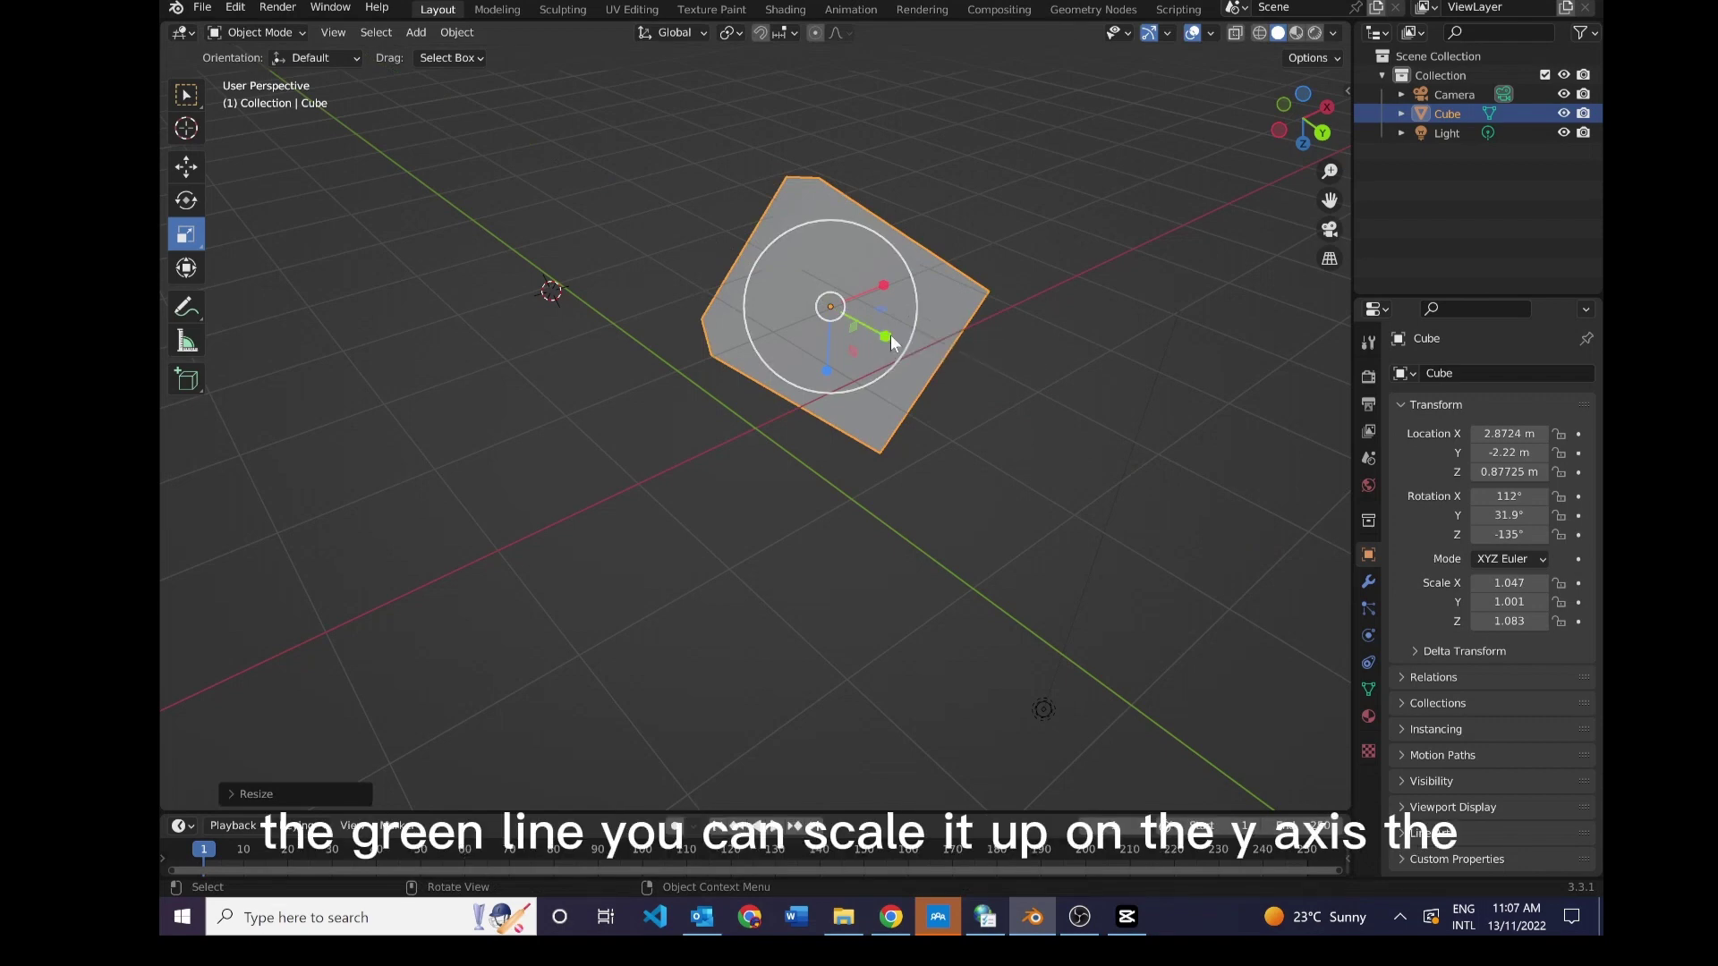
pyautogui.moveTo(889, 334); pyautogui.dragTo(954, 378)
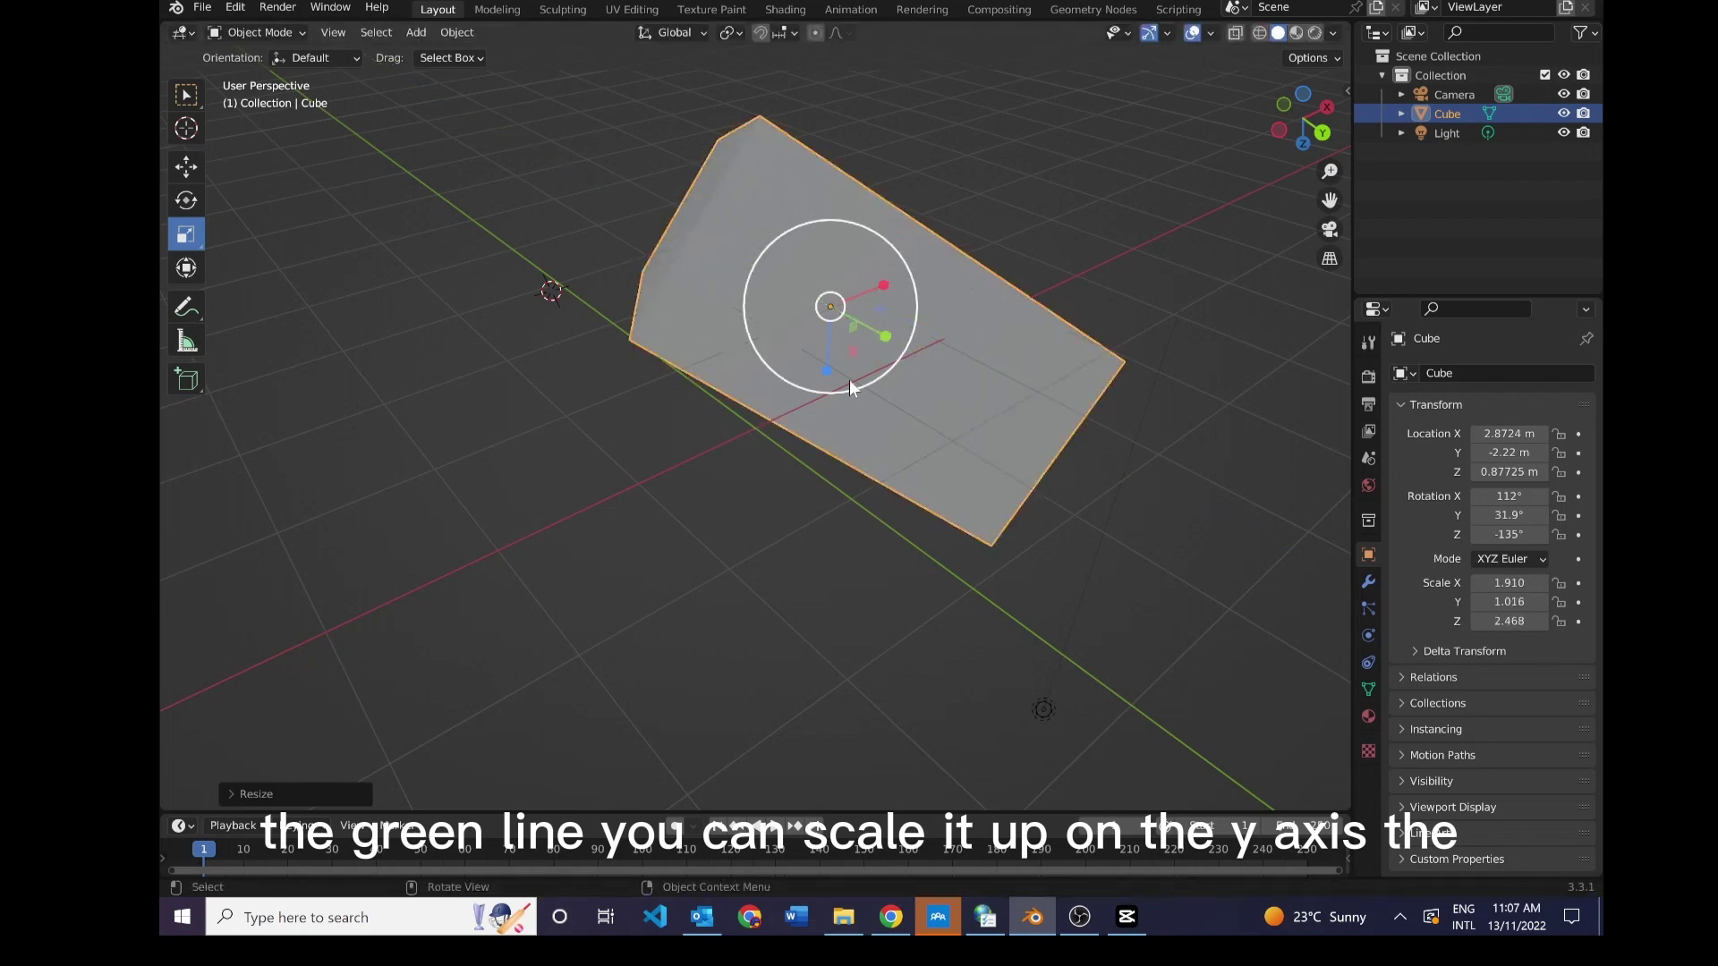
pyautogui.moveTo(827, 370)
pyautogui.mouseDown()
pyautogui.moveTo(832, 418)
pyautogui.moveTo(835, 394)
pyautogui.mouseUp()
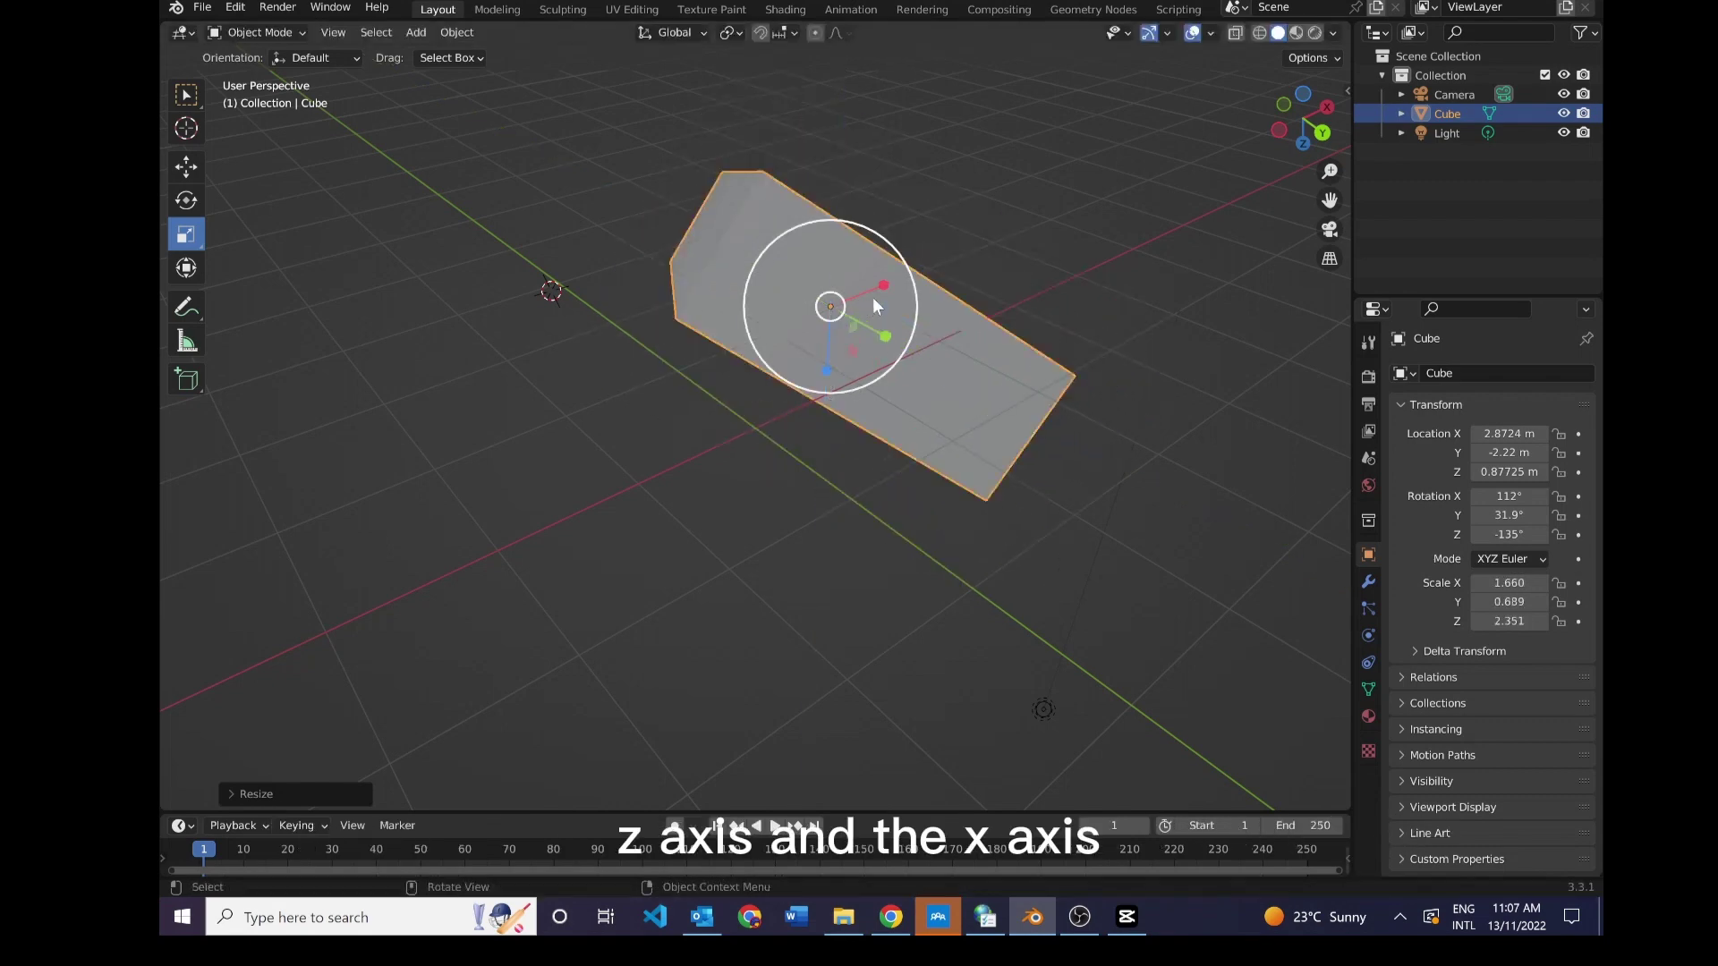
pyautogui.moveTo(880, 293)
pyautogui.mouseDown()
pyautogui.moveTo(917, 276)
pyautogui.moveTo(858, 304)
pyautogui.mouseUp()
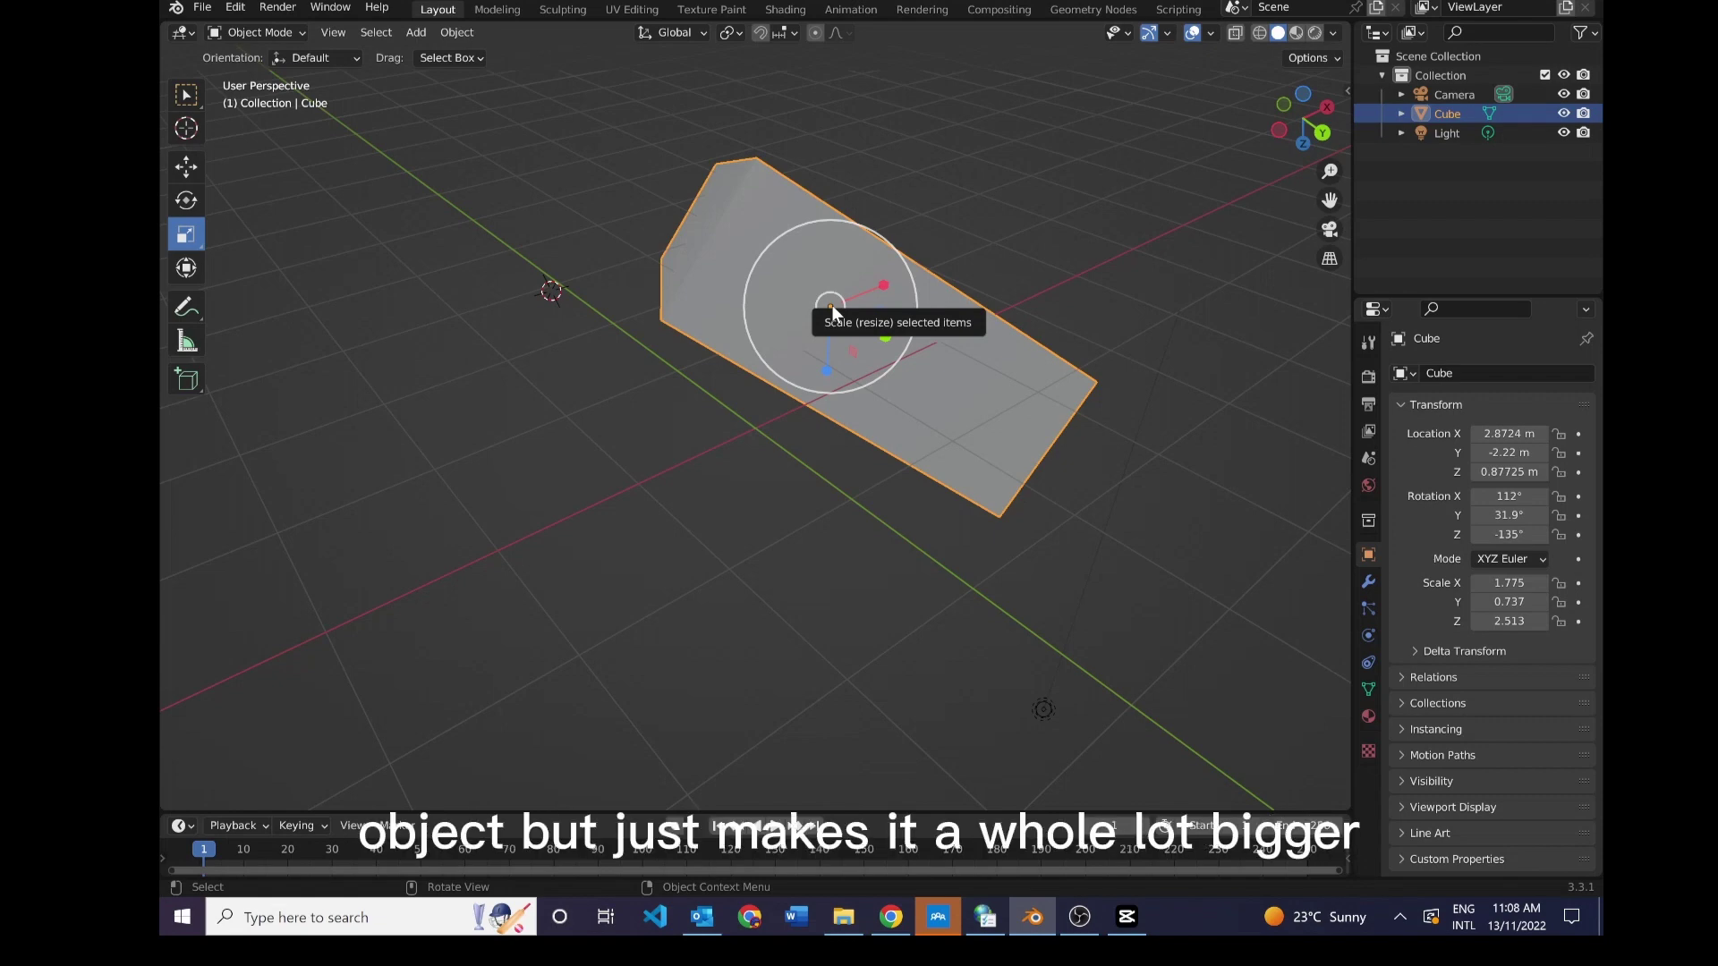
# - Try enlarging the cube further to a scale of about X 2.412, Y 0.618, Z 4.445, and undo the resizing
pyautogui.moveTo(830, 305)
pyautogui.mouseDown()
pyautogui.moveTo(845, 183)
pyautogui.moveTo(836, 331)
pyautogui.moveTo(844, 284)
pyautogui.moveTo(884, 285)
pyautogui.moveTo(850, 297)
pyautogui.mouseUp()
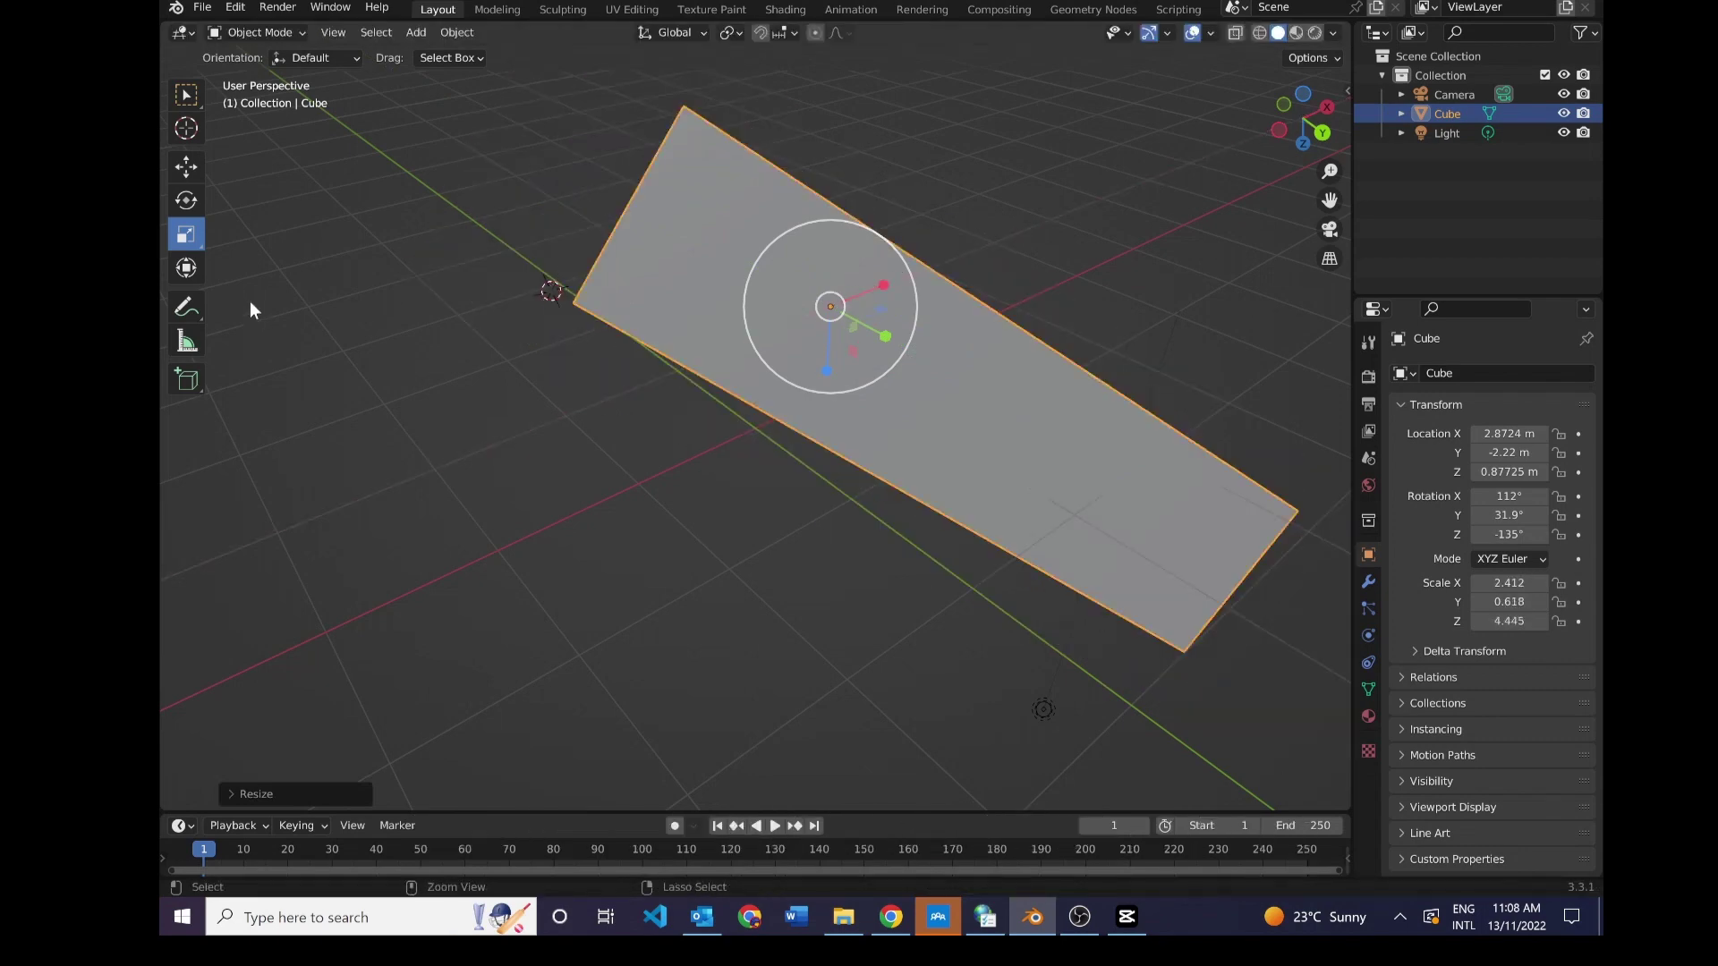
pyautogui.hotkey('ctrl', 'z')
pyautogui.hotkey('ctrl', 'z')
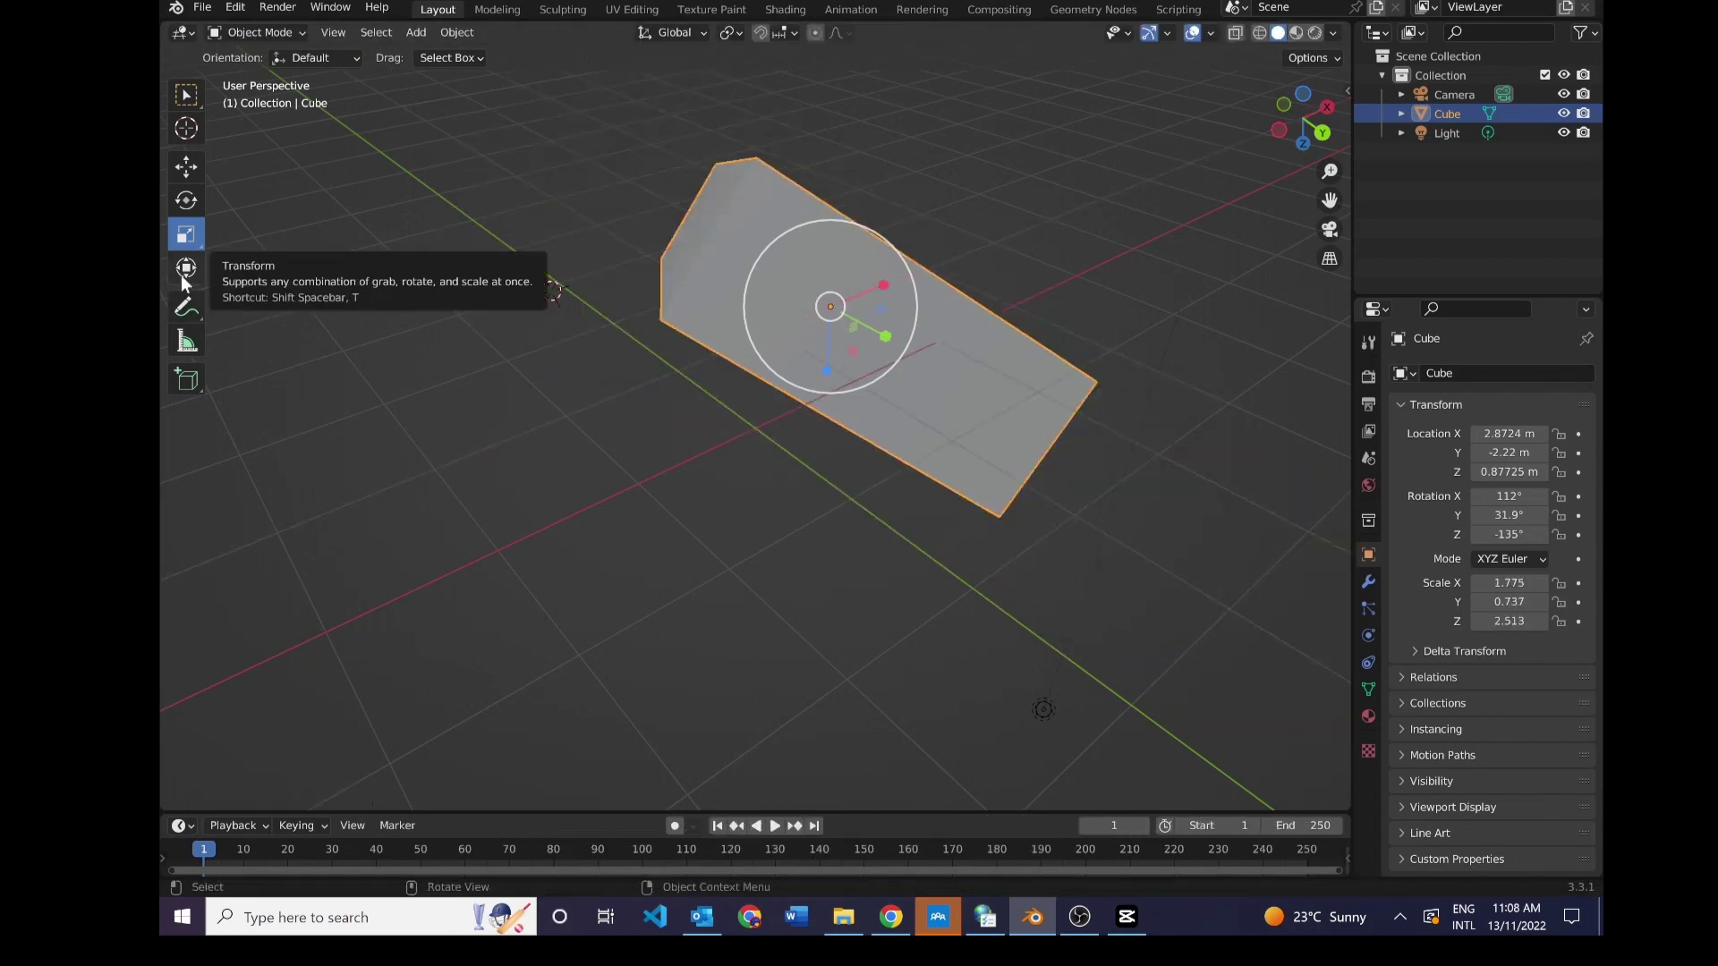
# - Rotate and shrink the cube with the Transform tool to about 150°, -11.6°, -128° and scale 1.370, 0.586, 1.809, moving it to Y -2.65 m
pyautogui.click(185, 270)
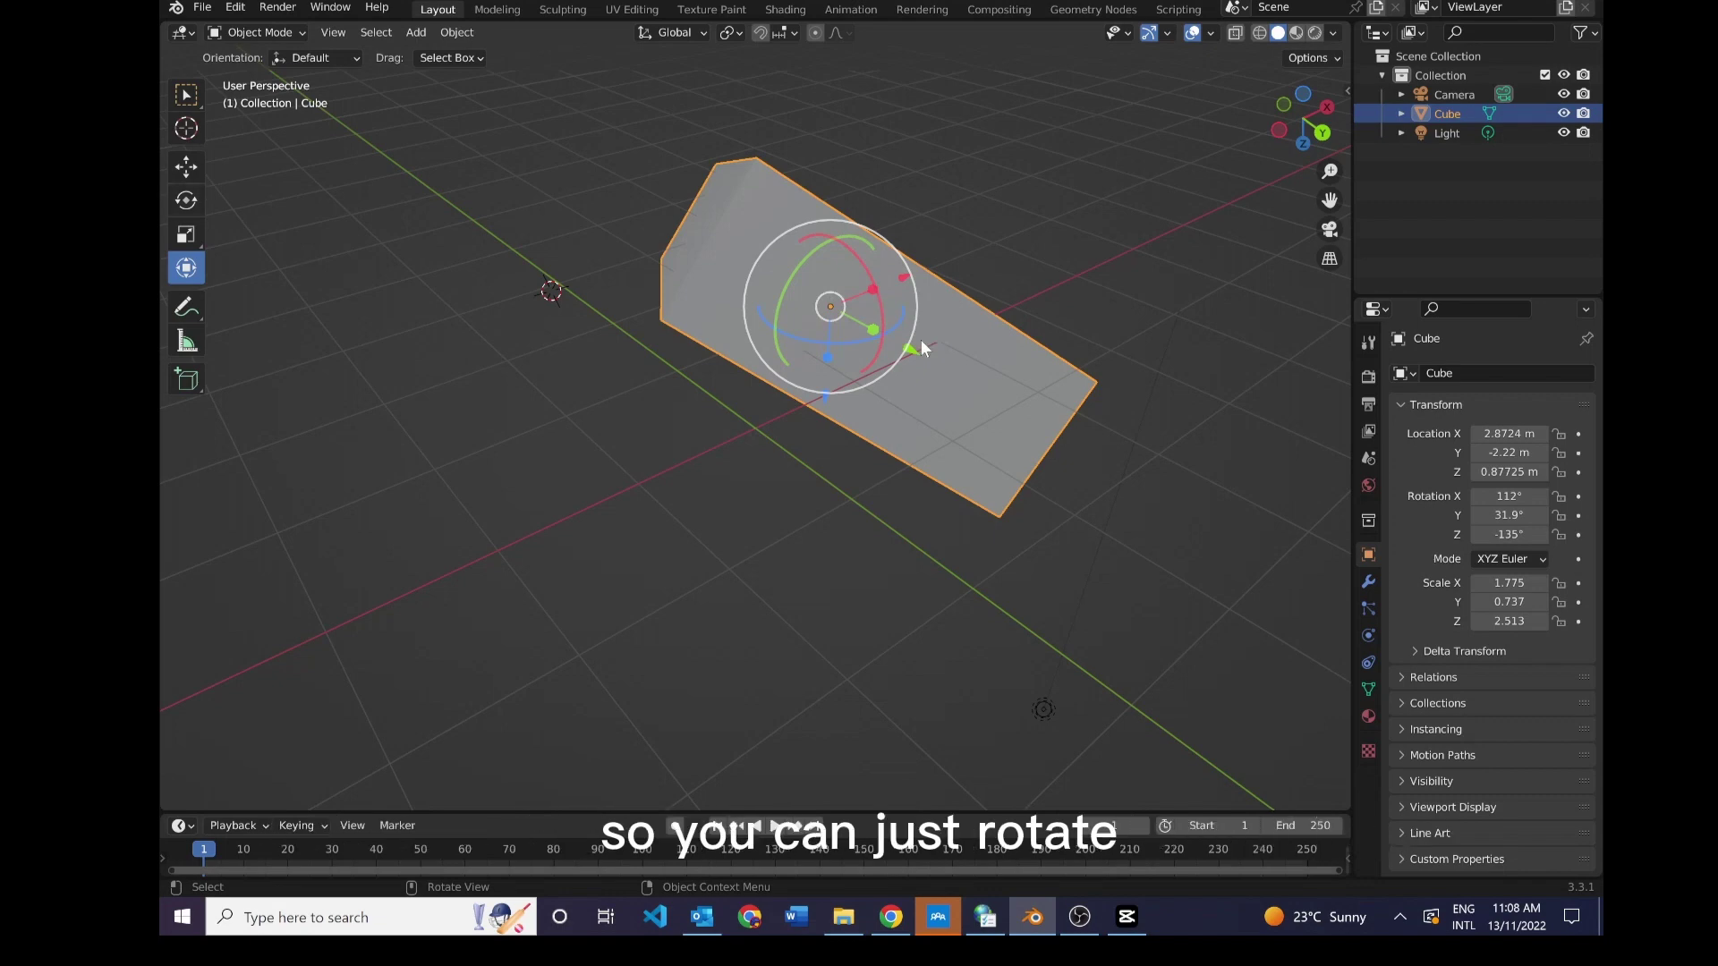
pyautogui.moveTo(881, 311); pyautogui.dragTo(840, 240)
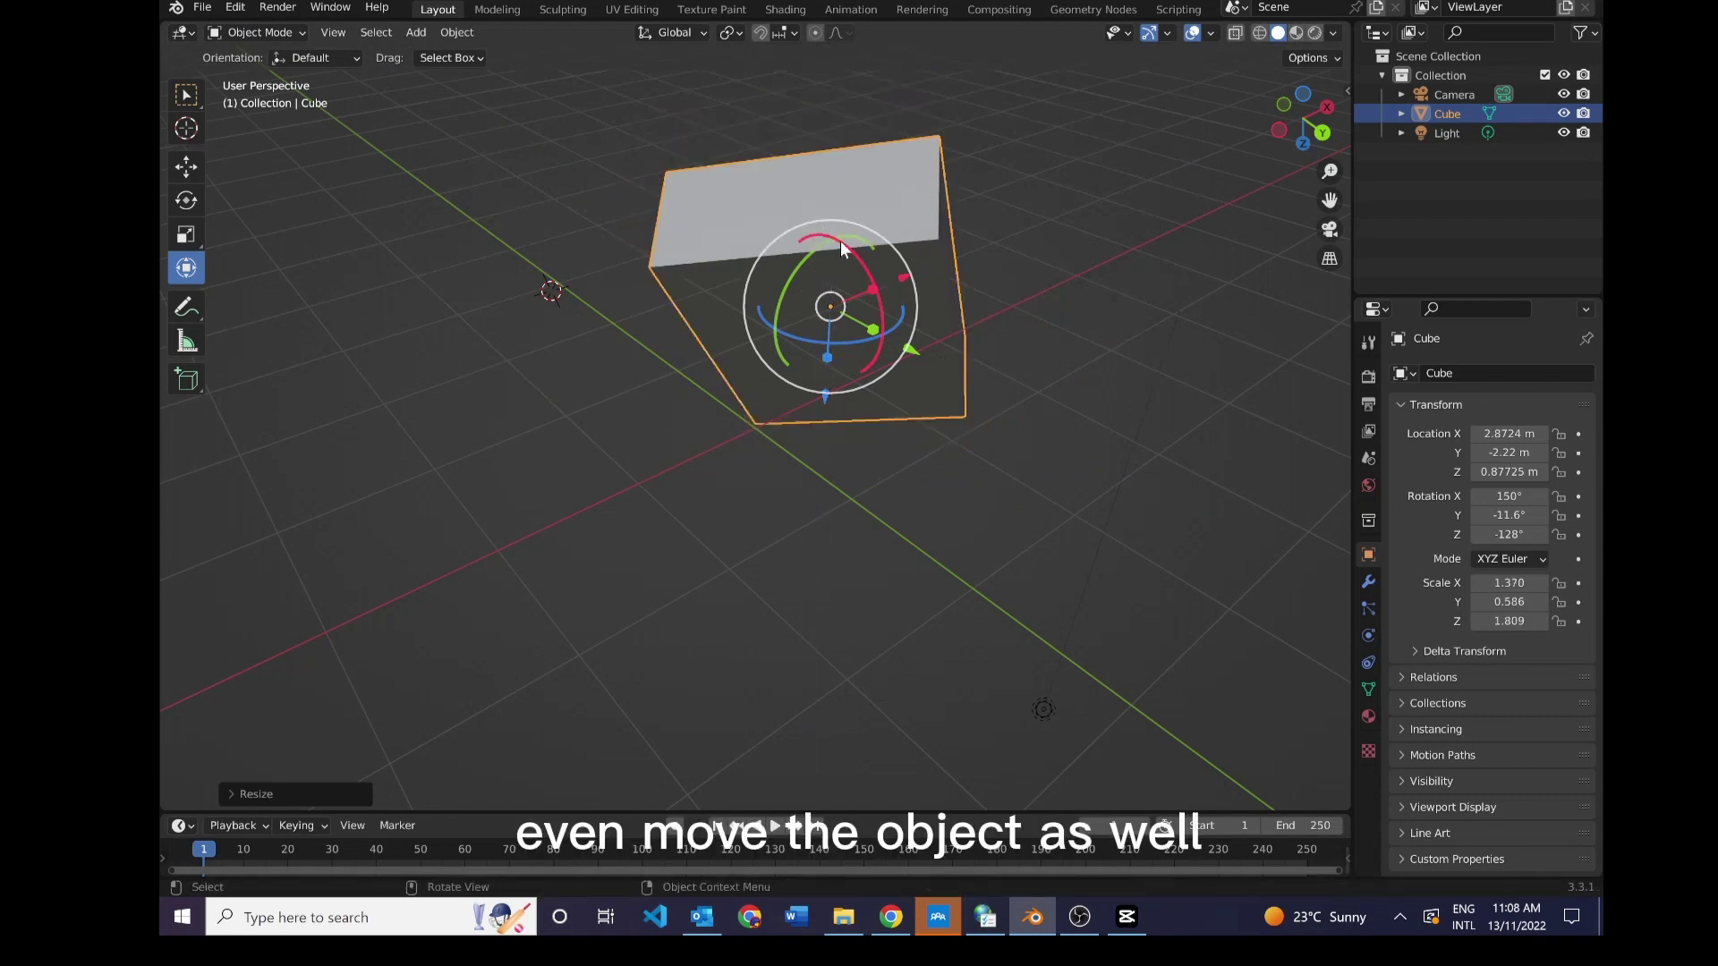
pyautogui.moveTo(911, 349); pyautogui.dragTo(744, 453)
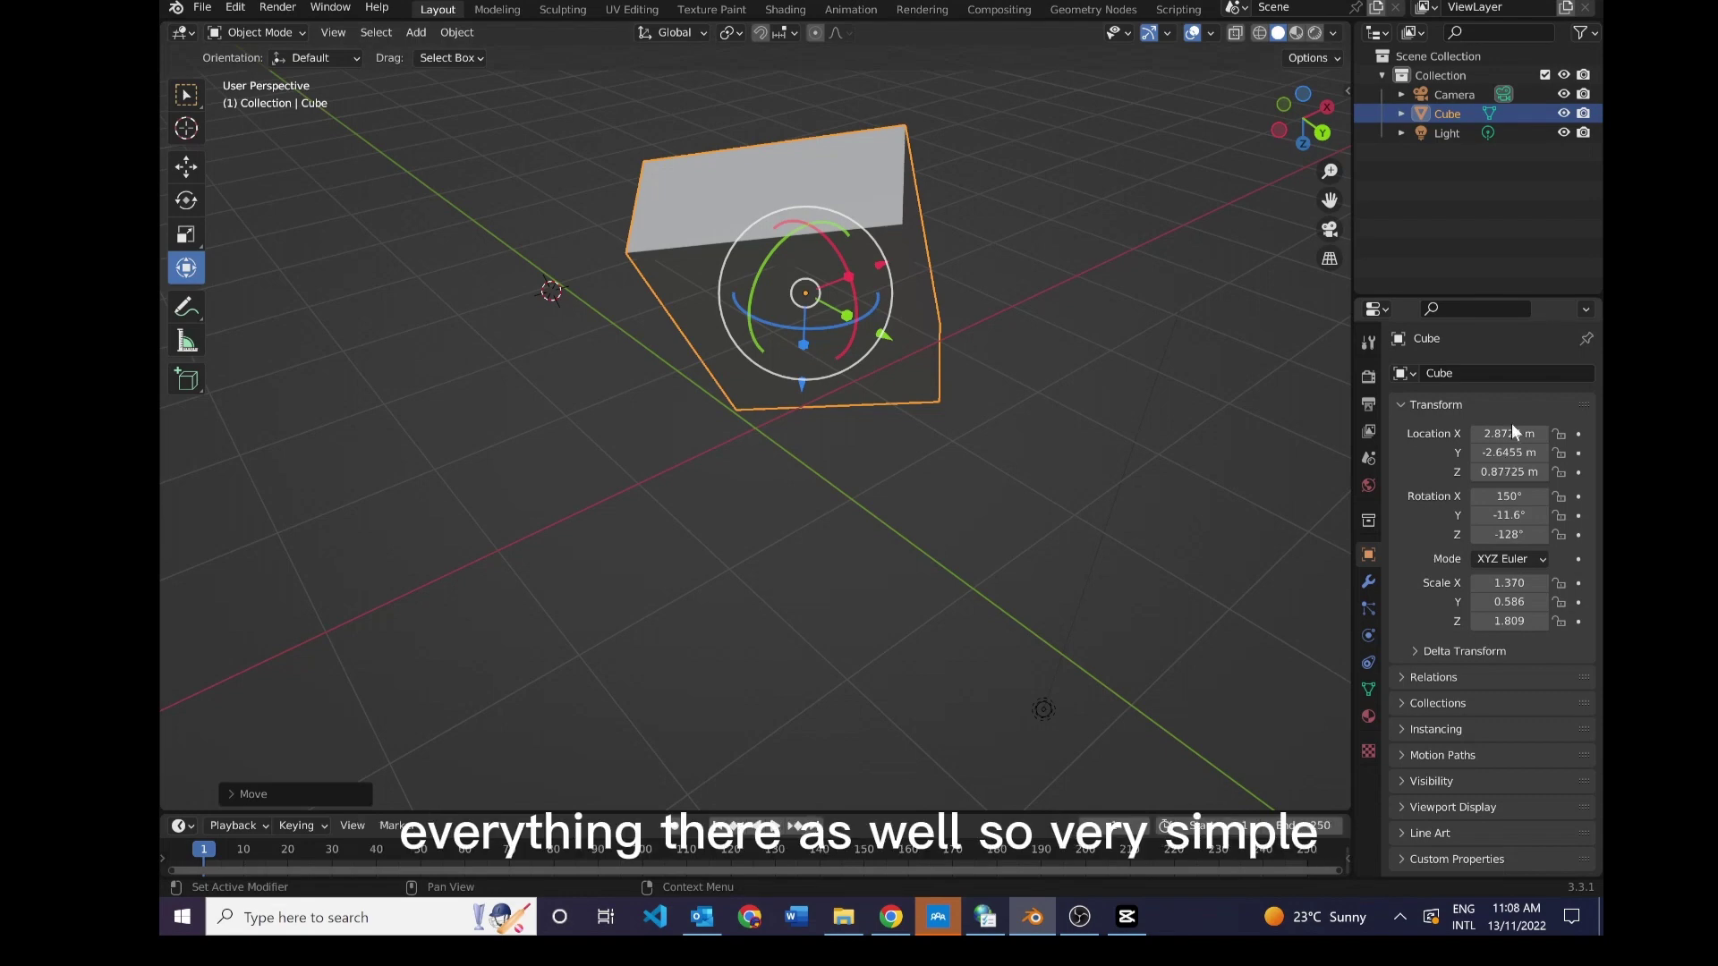
pyautogui.click(1455, 113)
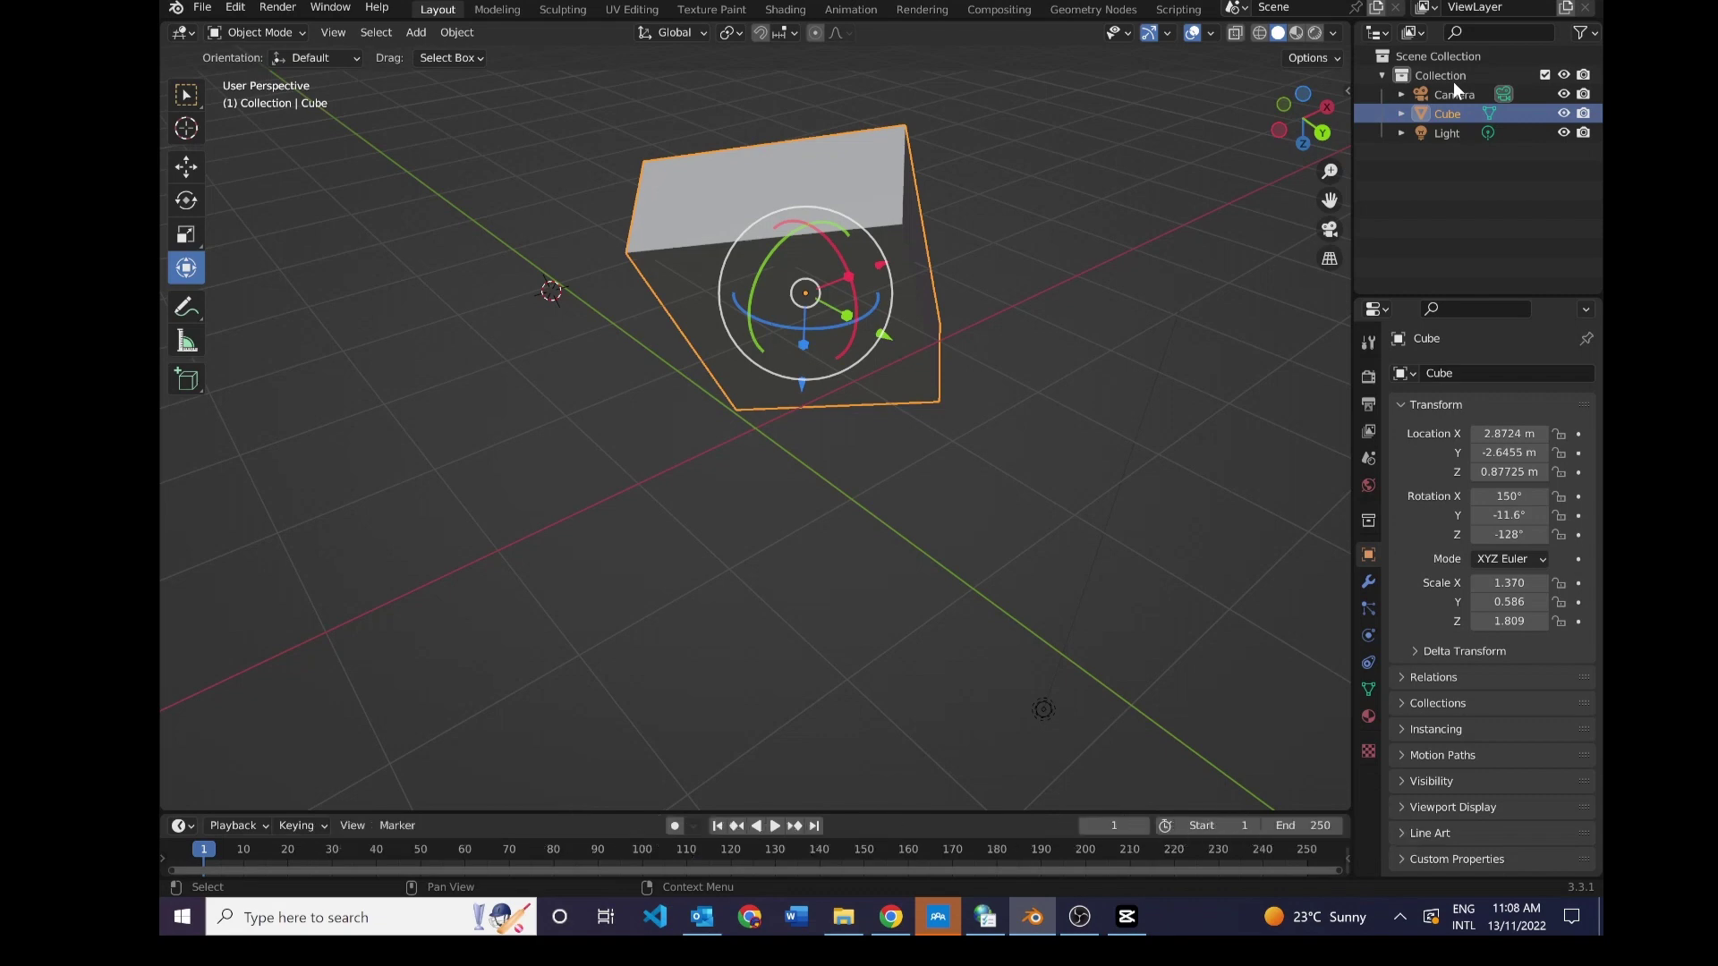
# - Try a freehand blue scribble over the cube's upper face with the Annotate tool
pyautogui.click(184, 312)
pyautogui.moveTo(703, 191)
pyautogui.mouseDown()
pyautogui.moveTo(788, 190)
pyautogui.moveTo(799, 253)
pyautogui.mouseUp()
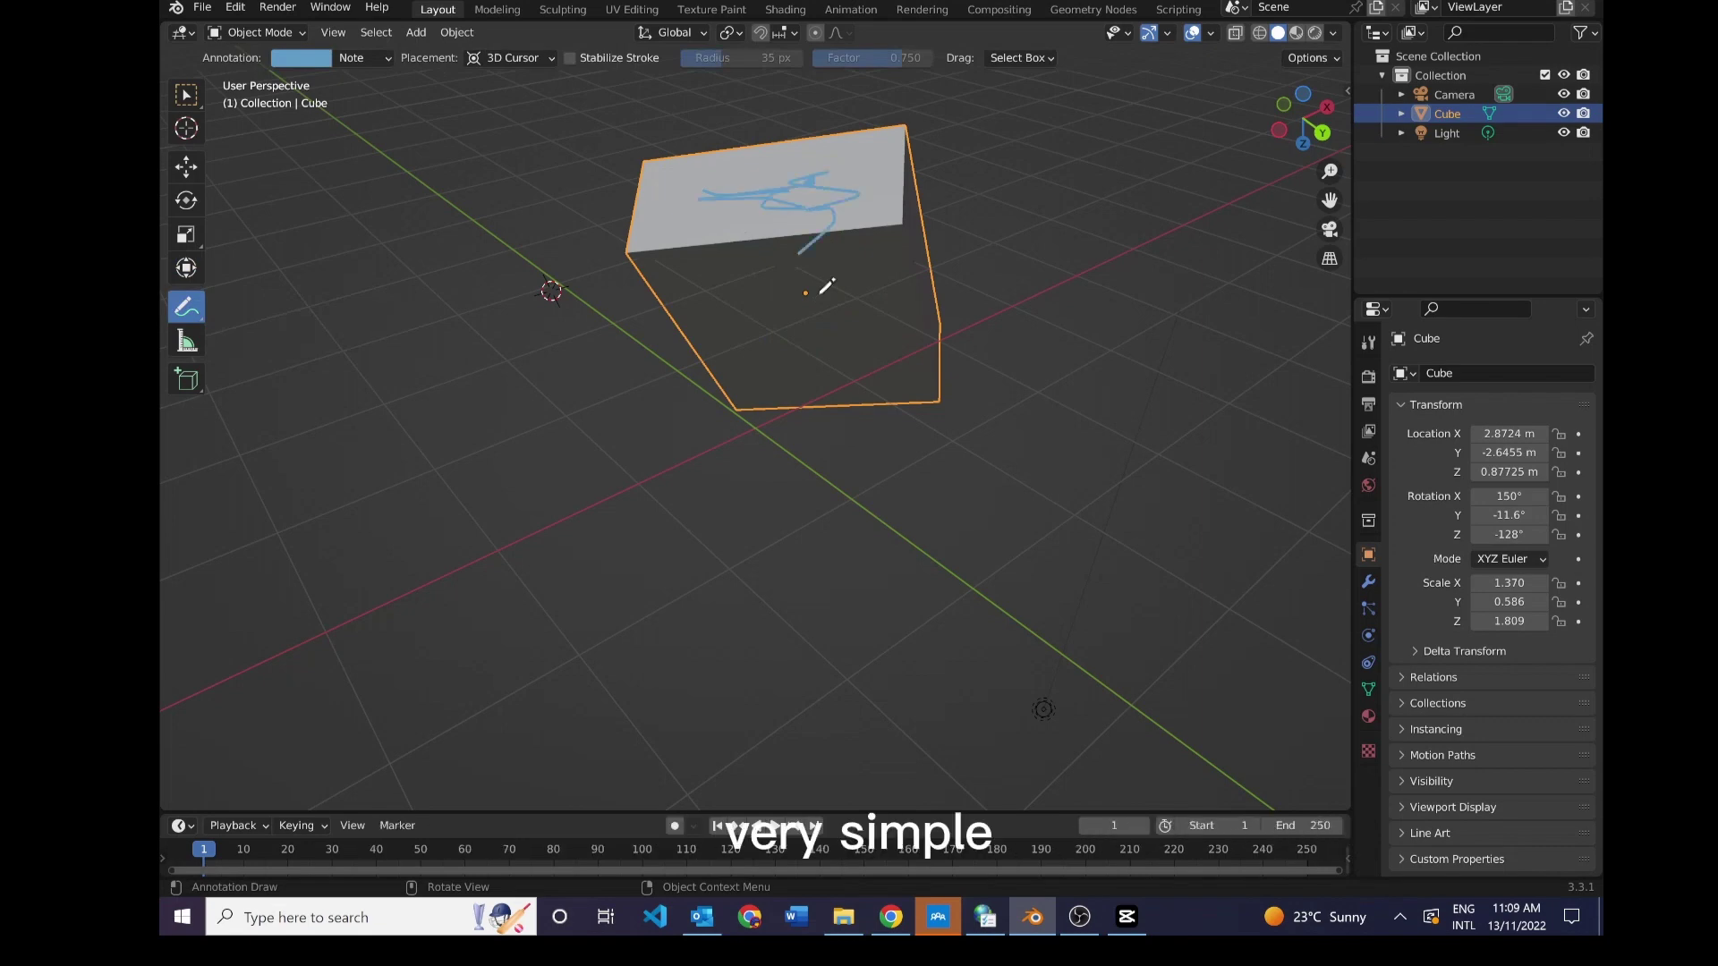
pyautogui.moveTo(824, 287); pyautogui.dragTo(1050, 411, button='middle')
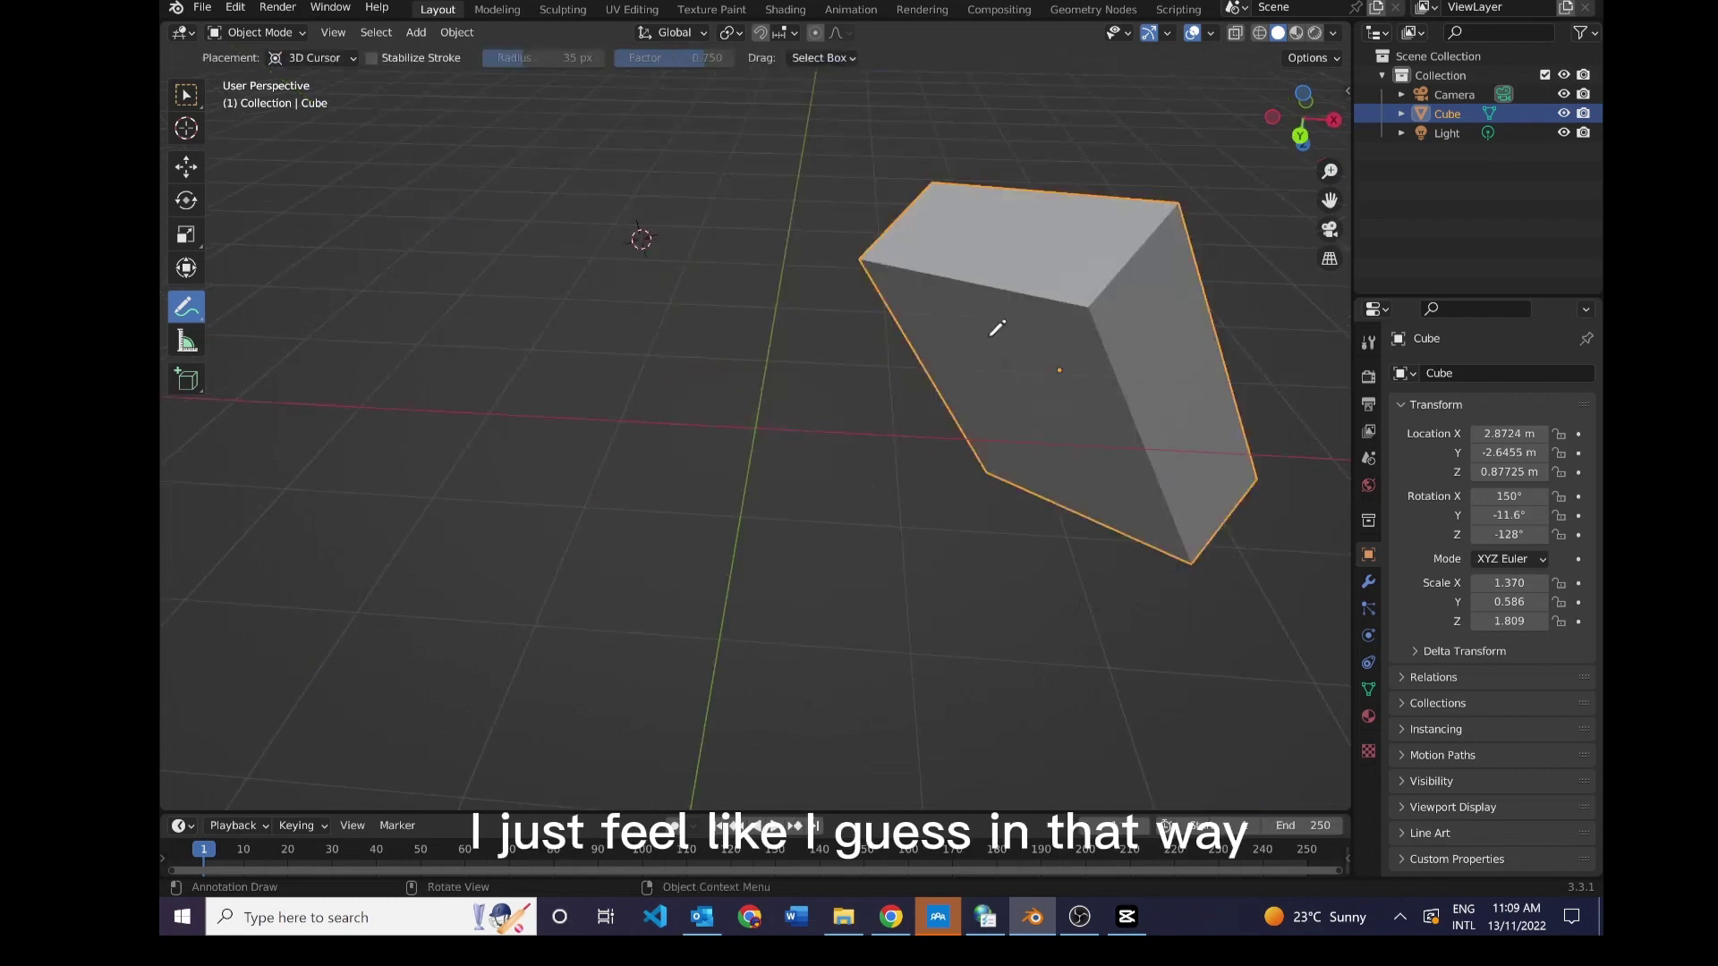
pyautogui.scroll(-1, 989, 335)
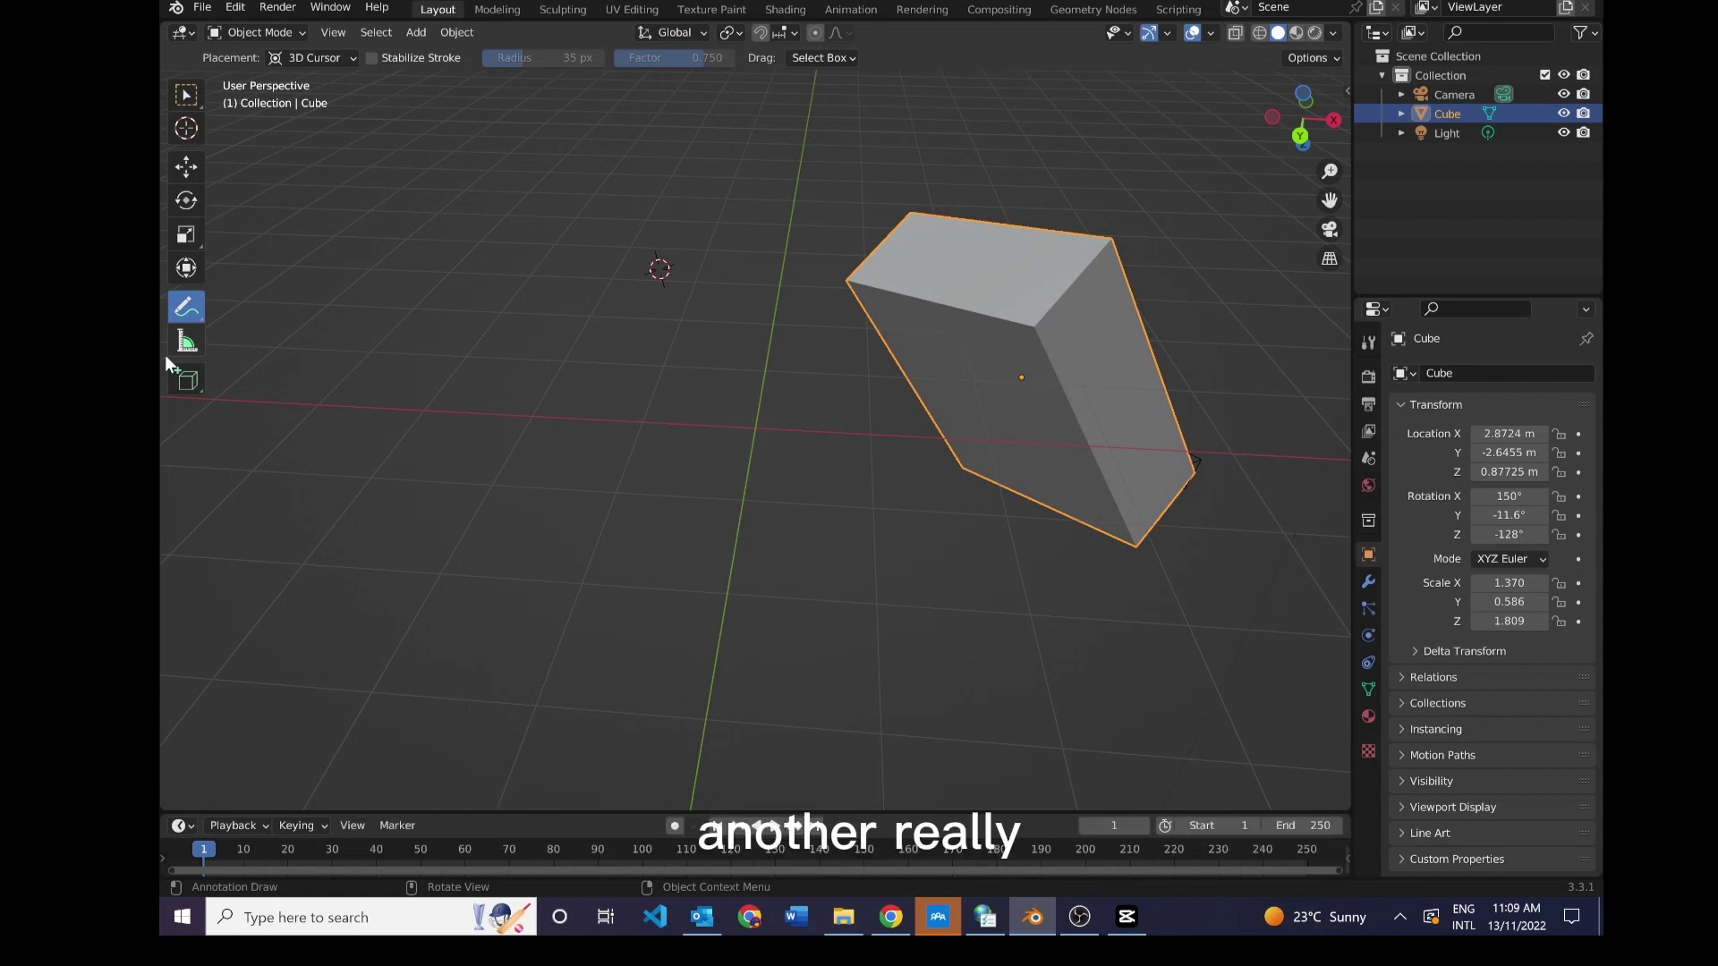
# - Measure the distance from the cube's upper face to a point well beside it twice, removing the ruler each time
pyautogui.click(186, 341)
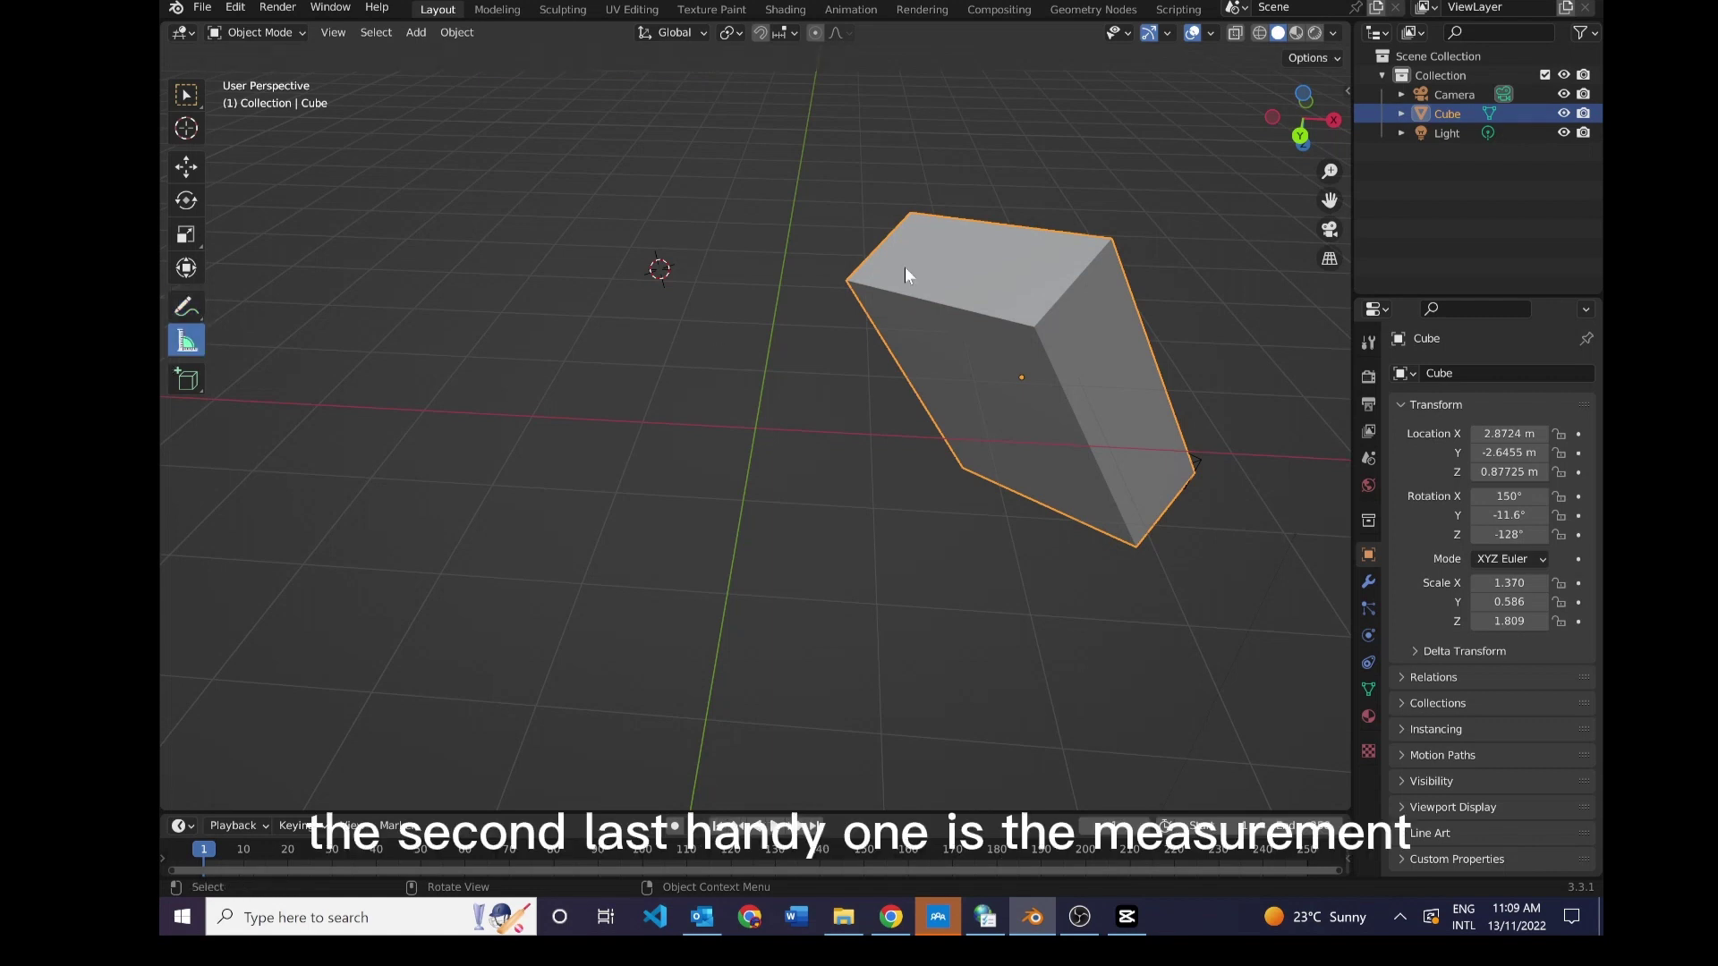
pyautogui.moveTo(904, 266); pyautogui.dragTo(352, 270)
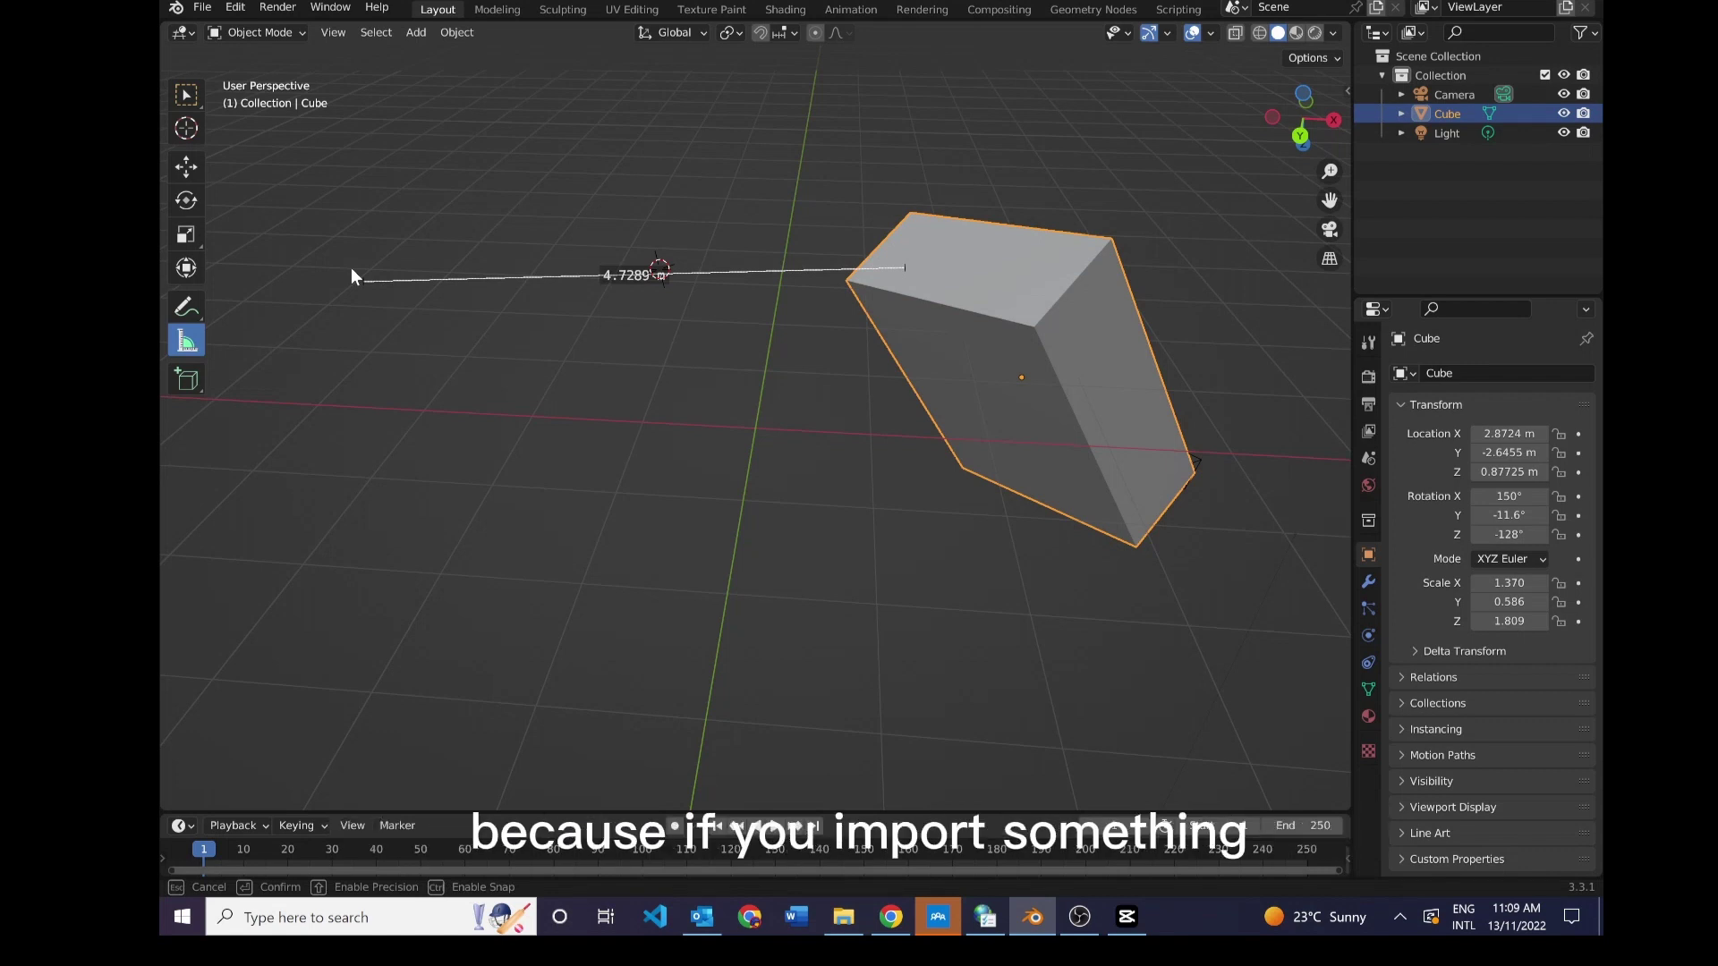
pyautogui.hotkey('ctrl', 'z')
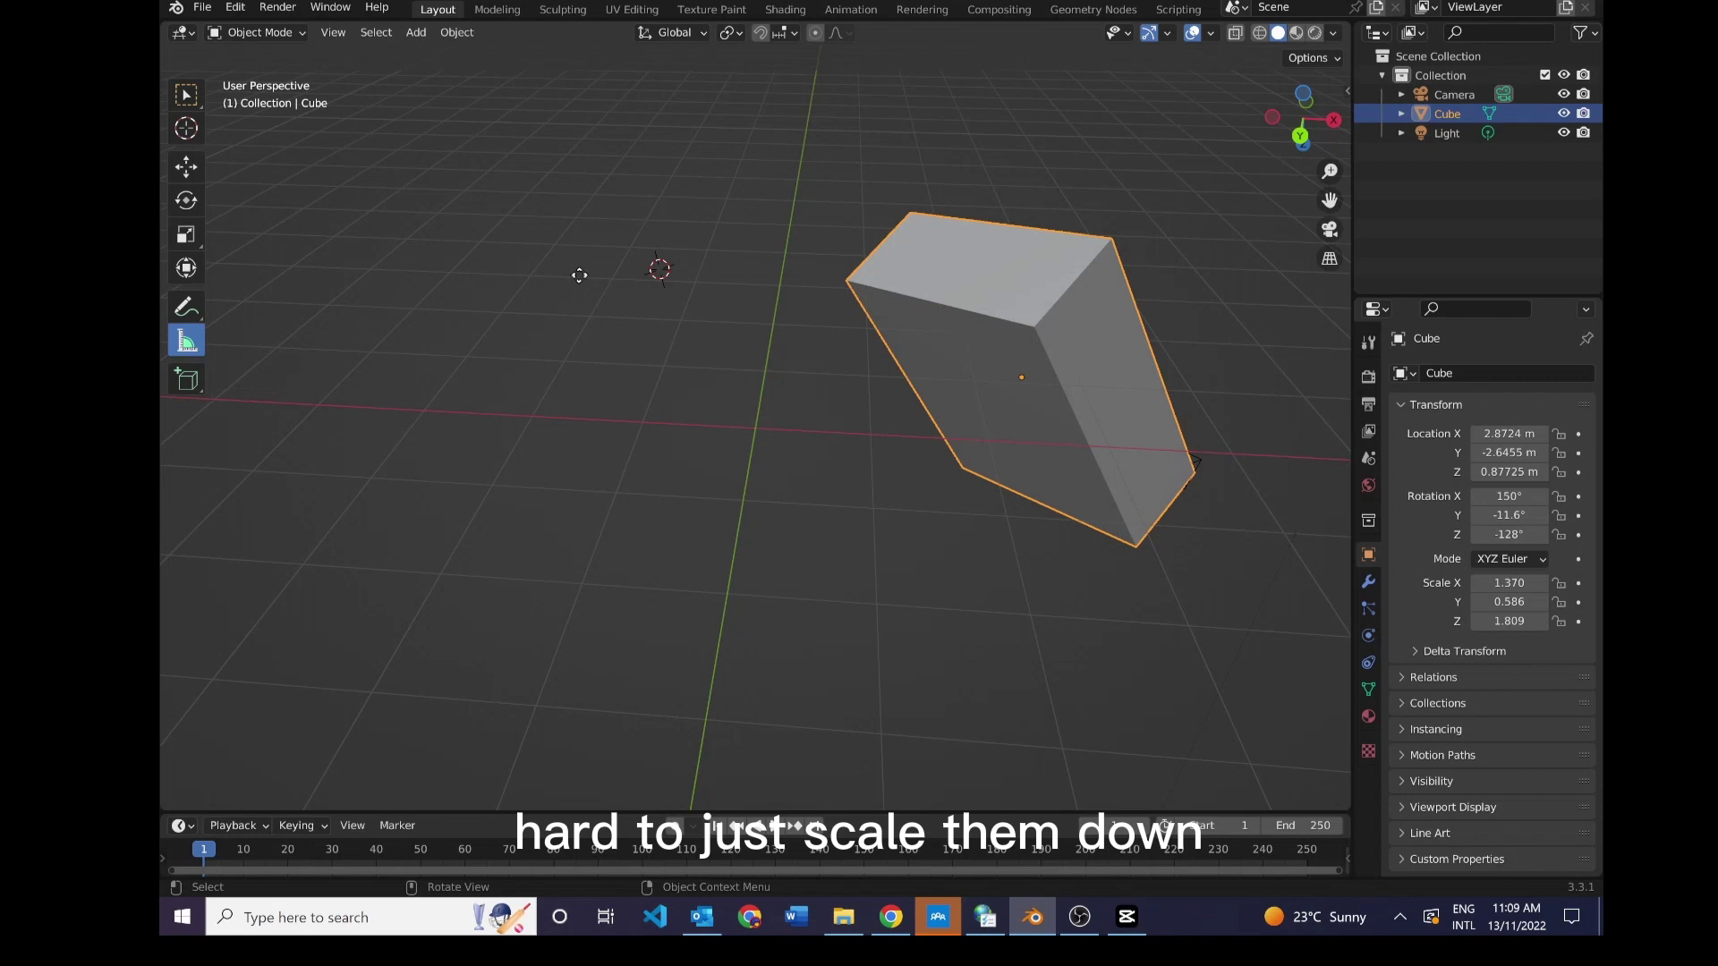
pyautogui.moveTo(1076, 280); pyautogui.dragTo(301, 300)
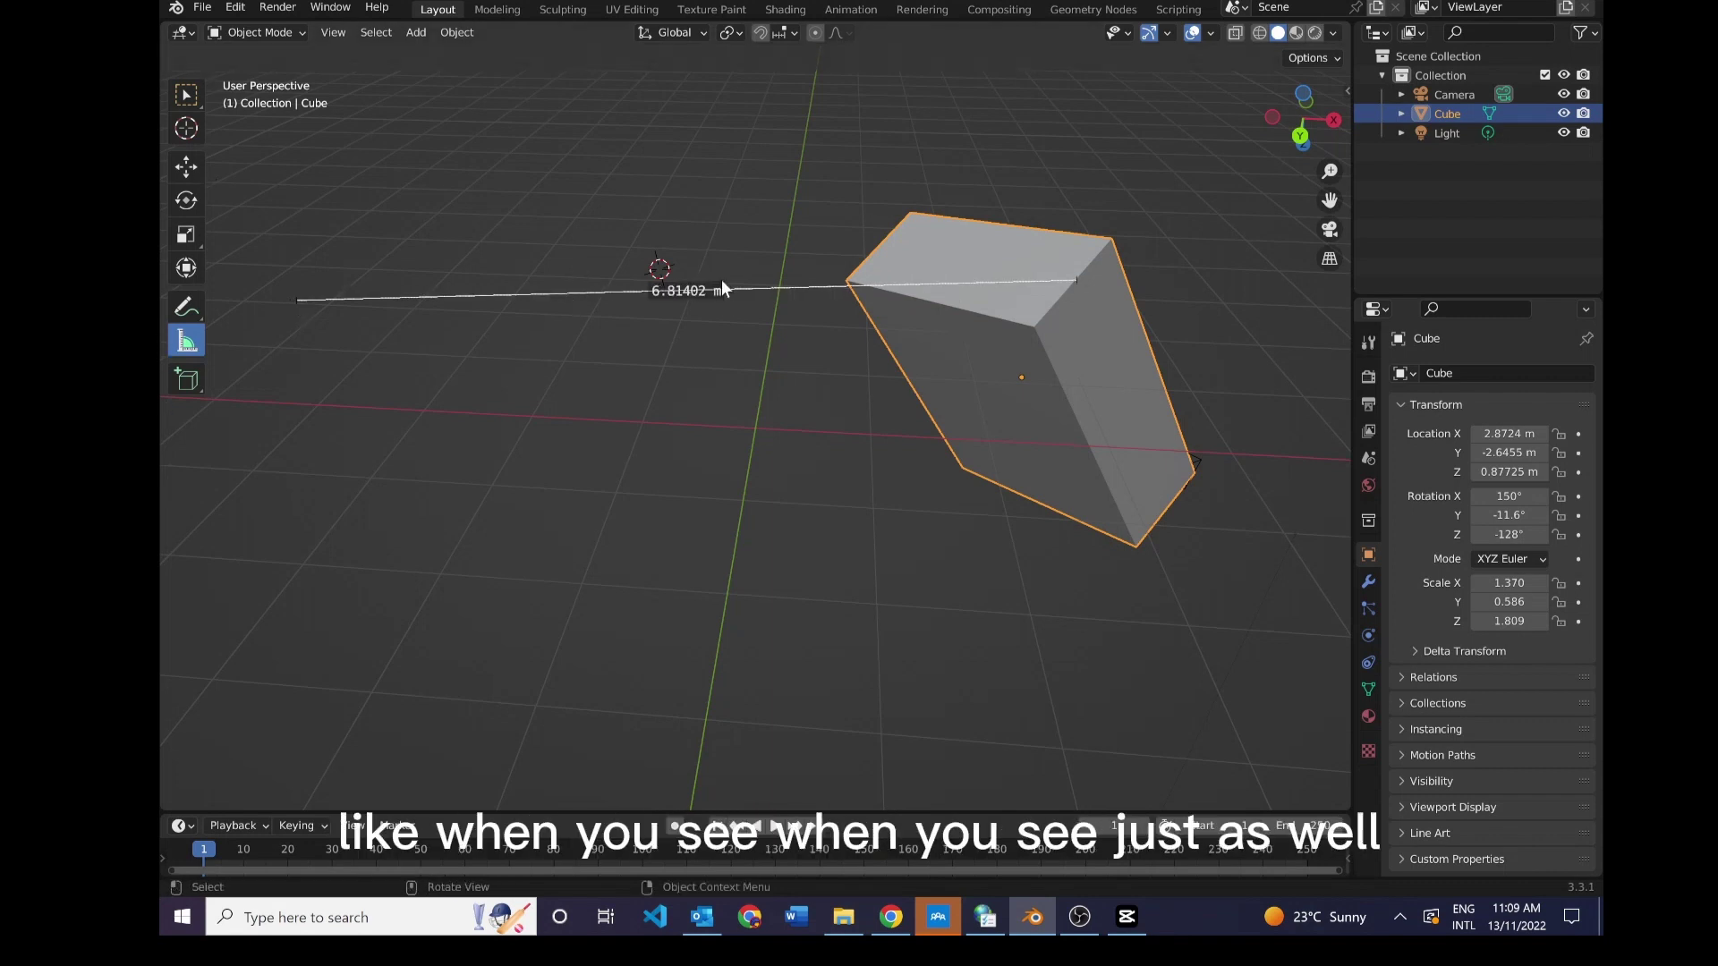
pyautogui.press('Delete')
# - Delete the cube and draw a wide, thin box across the grid centre with the Add Cube tool
pyautogui.rightClick(879, 315)
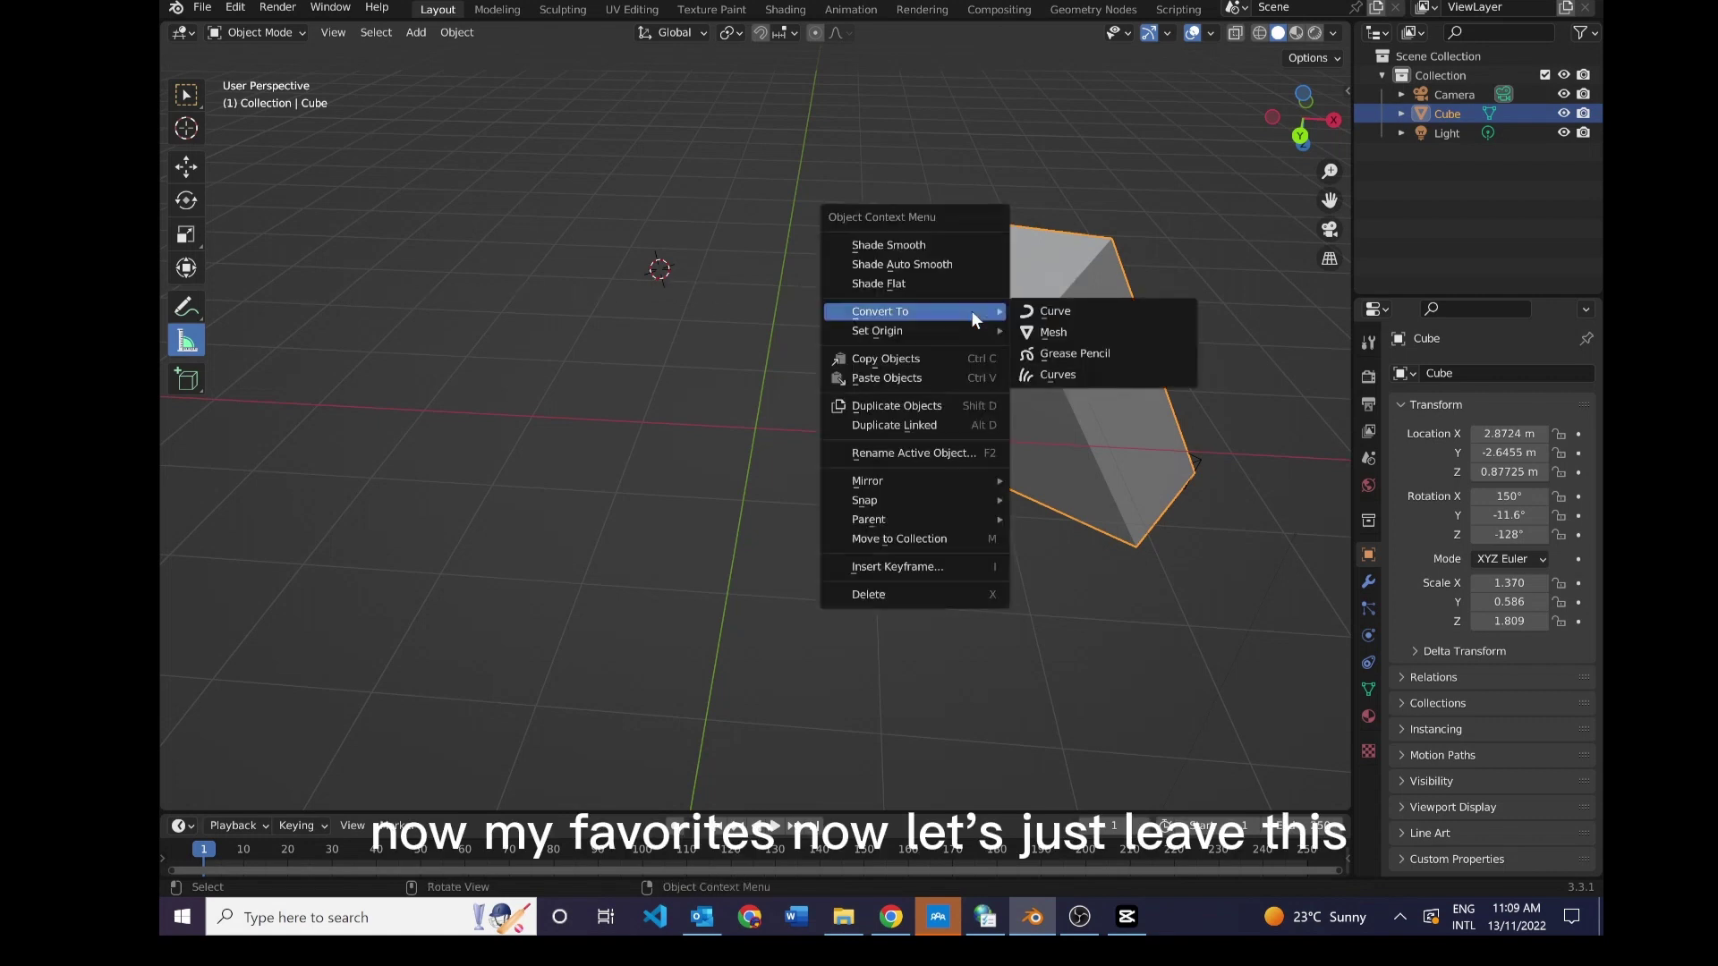
pyautogui.click(914, 598)
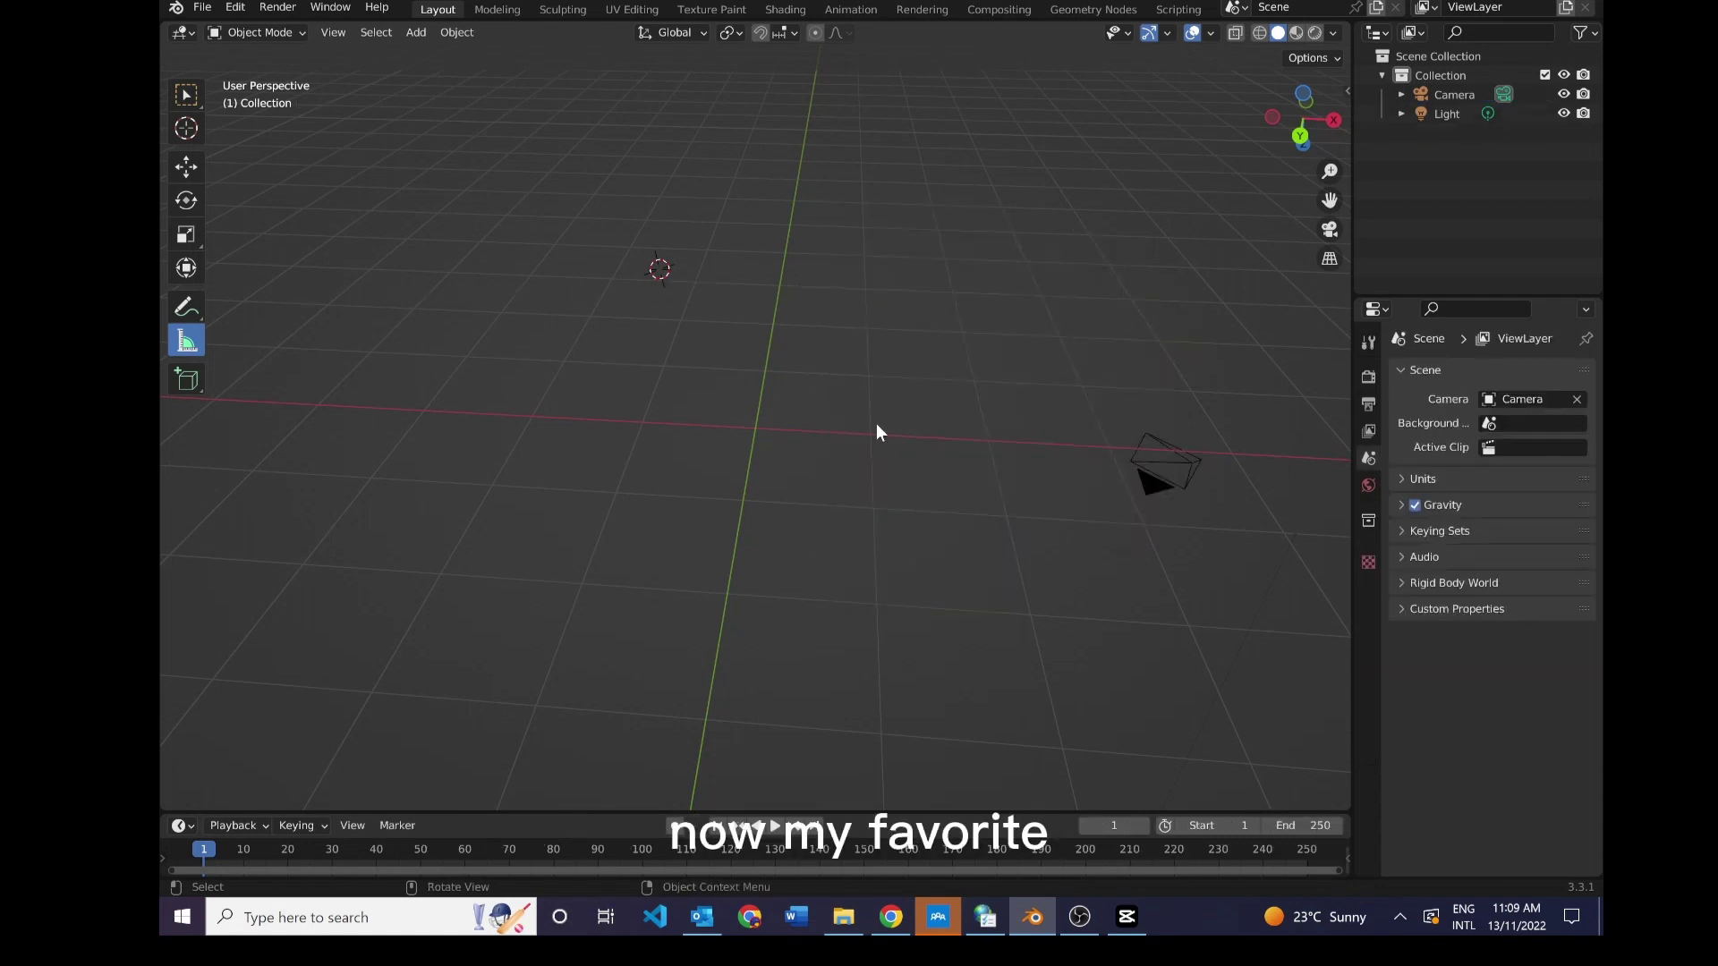
pyautogui.click(186, 379)
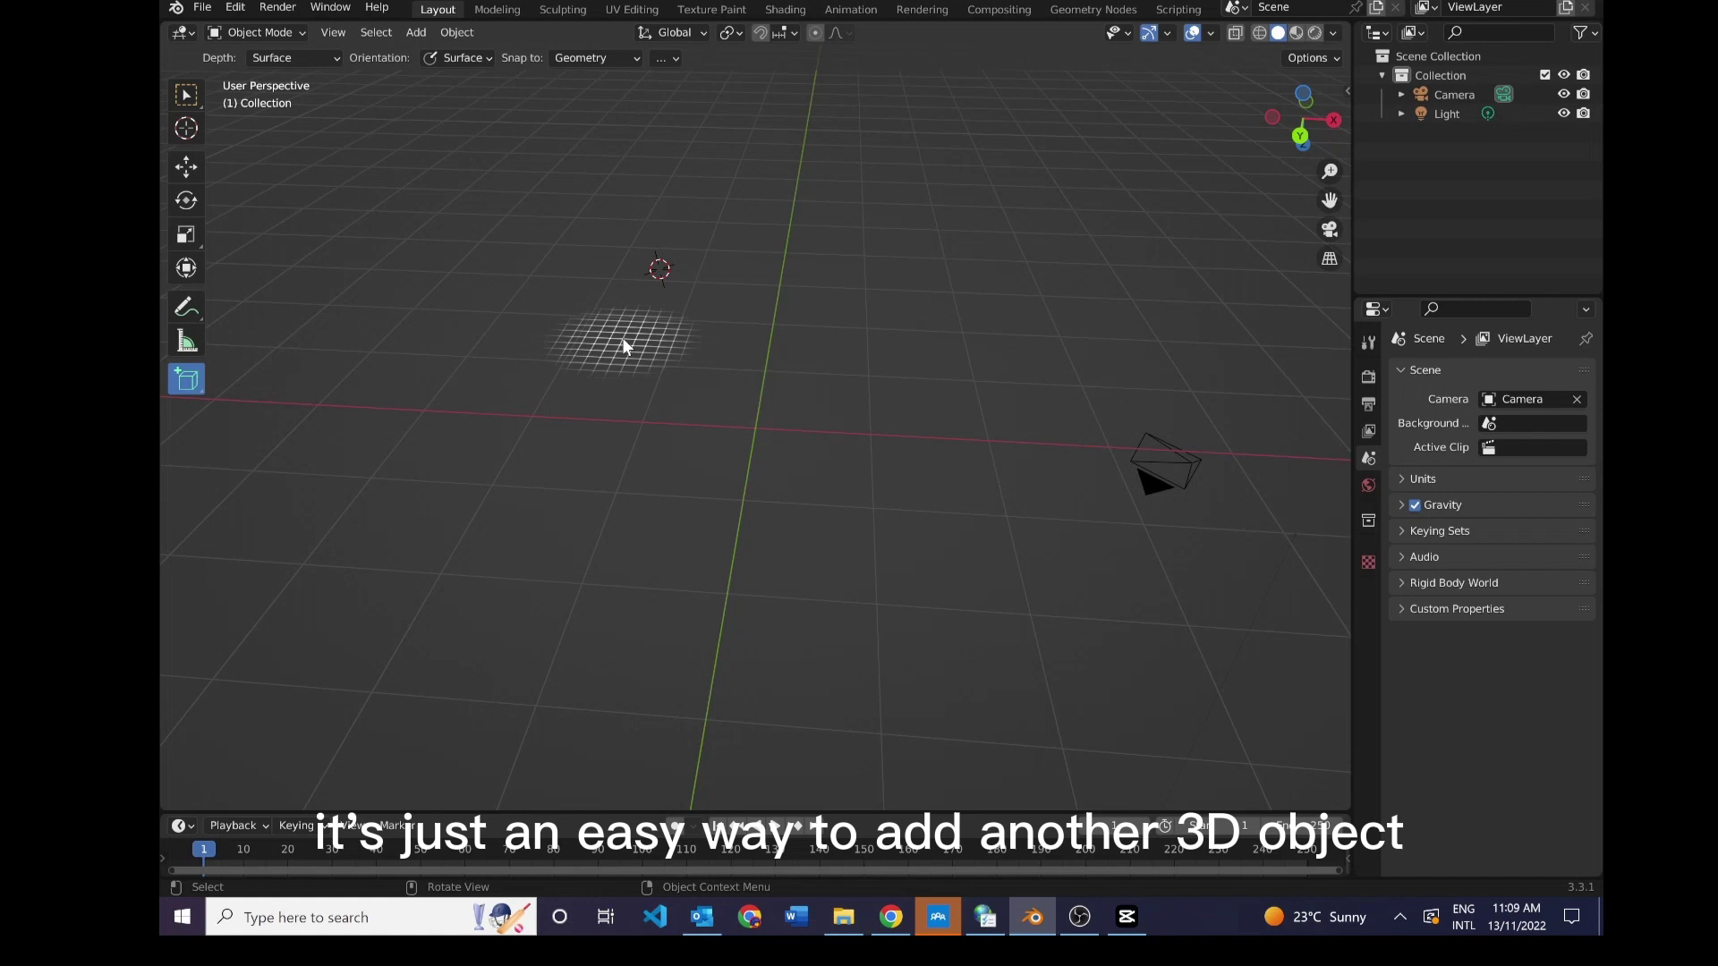
pyautogui.moveTo(623, 339); pyautogui.dragTo(1056, 562)
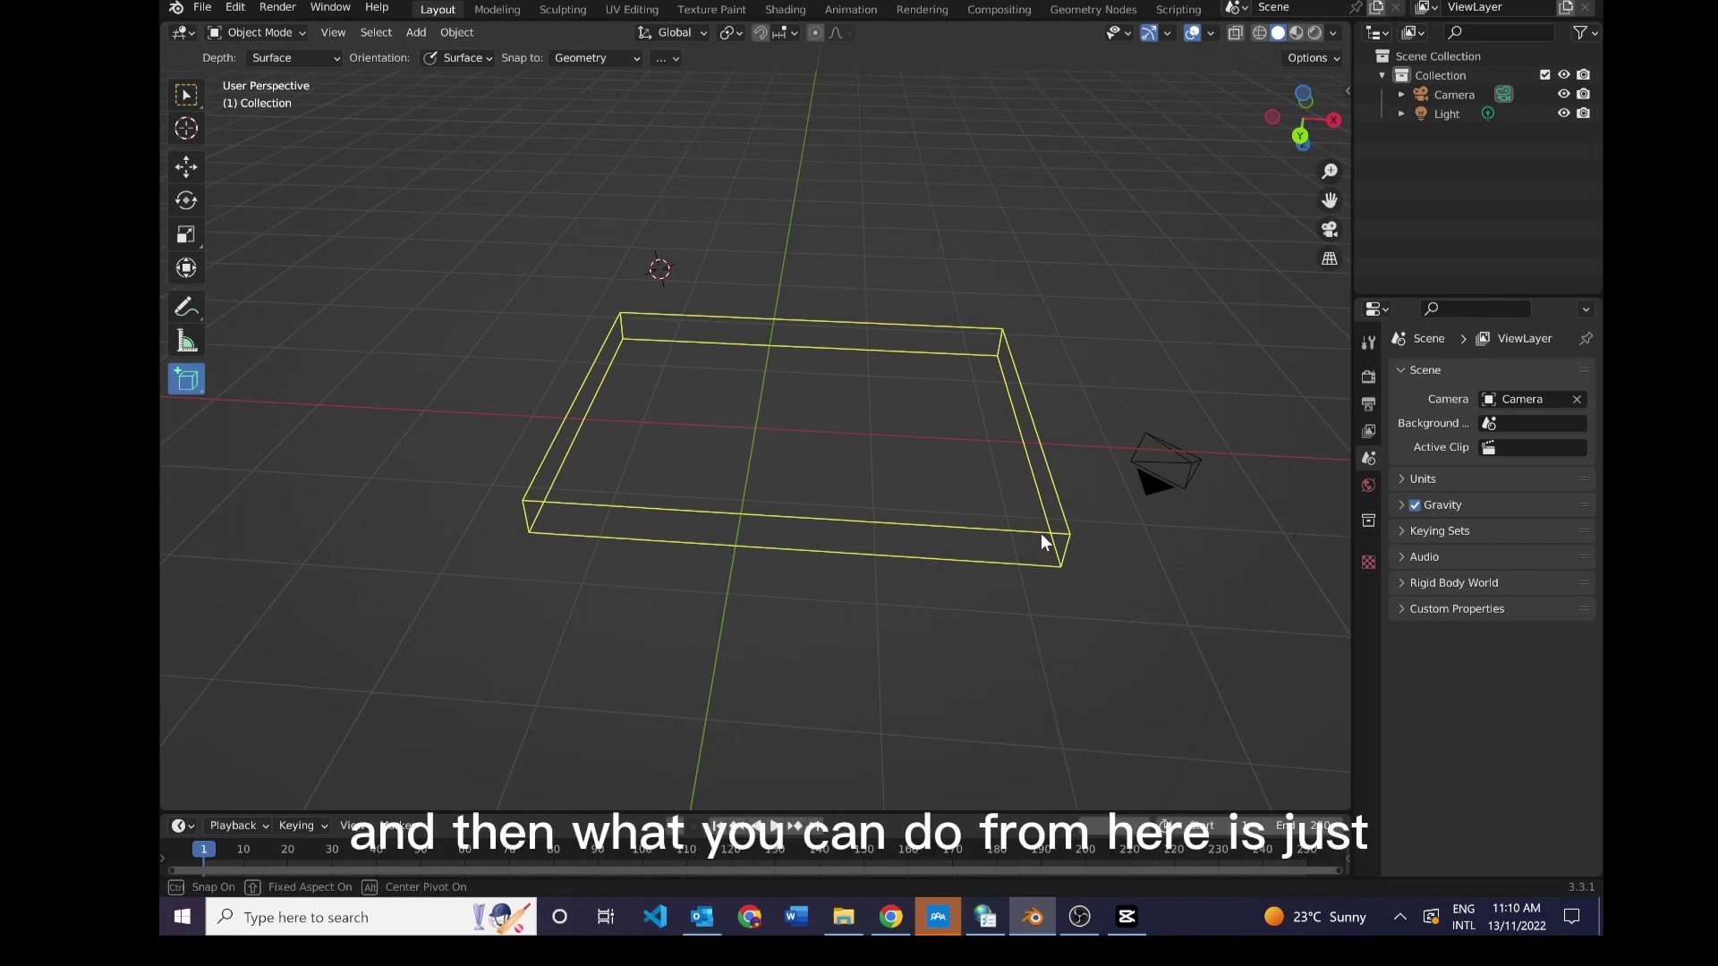
pyautogui.click(1040, 533)
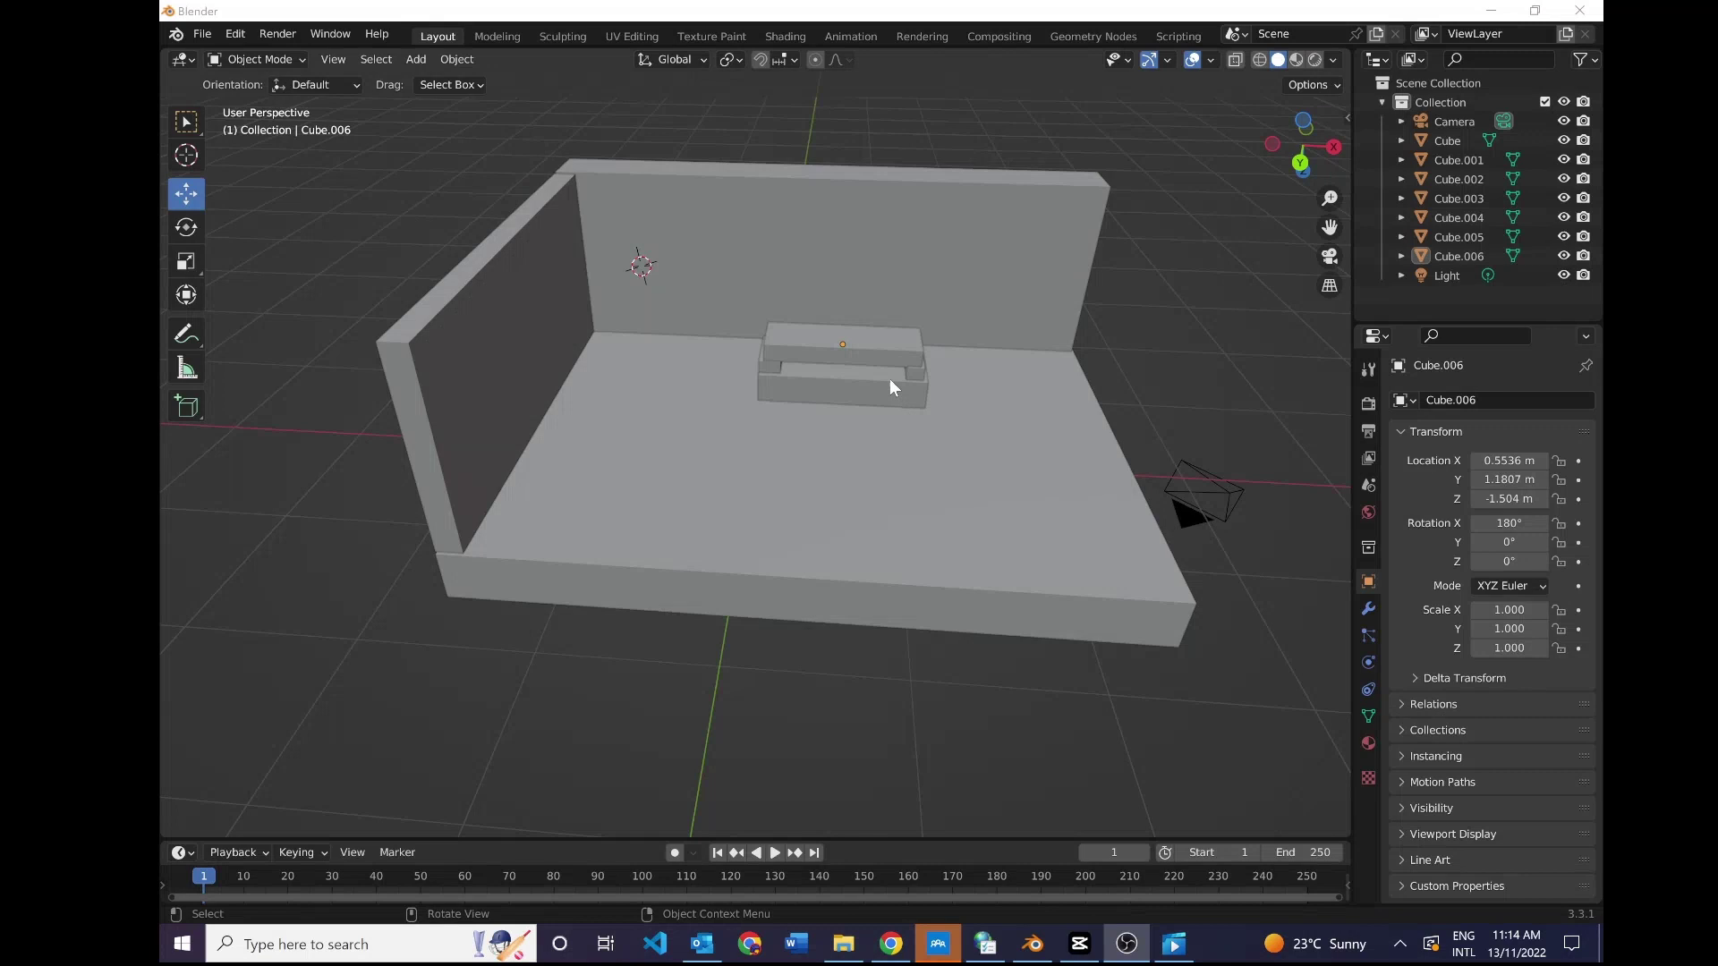
# - Examine the room model's bench pieces, floor slab and two walls by selecting each part in turn
pyautogui.click(889, 378)
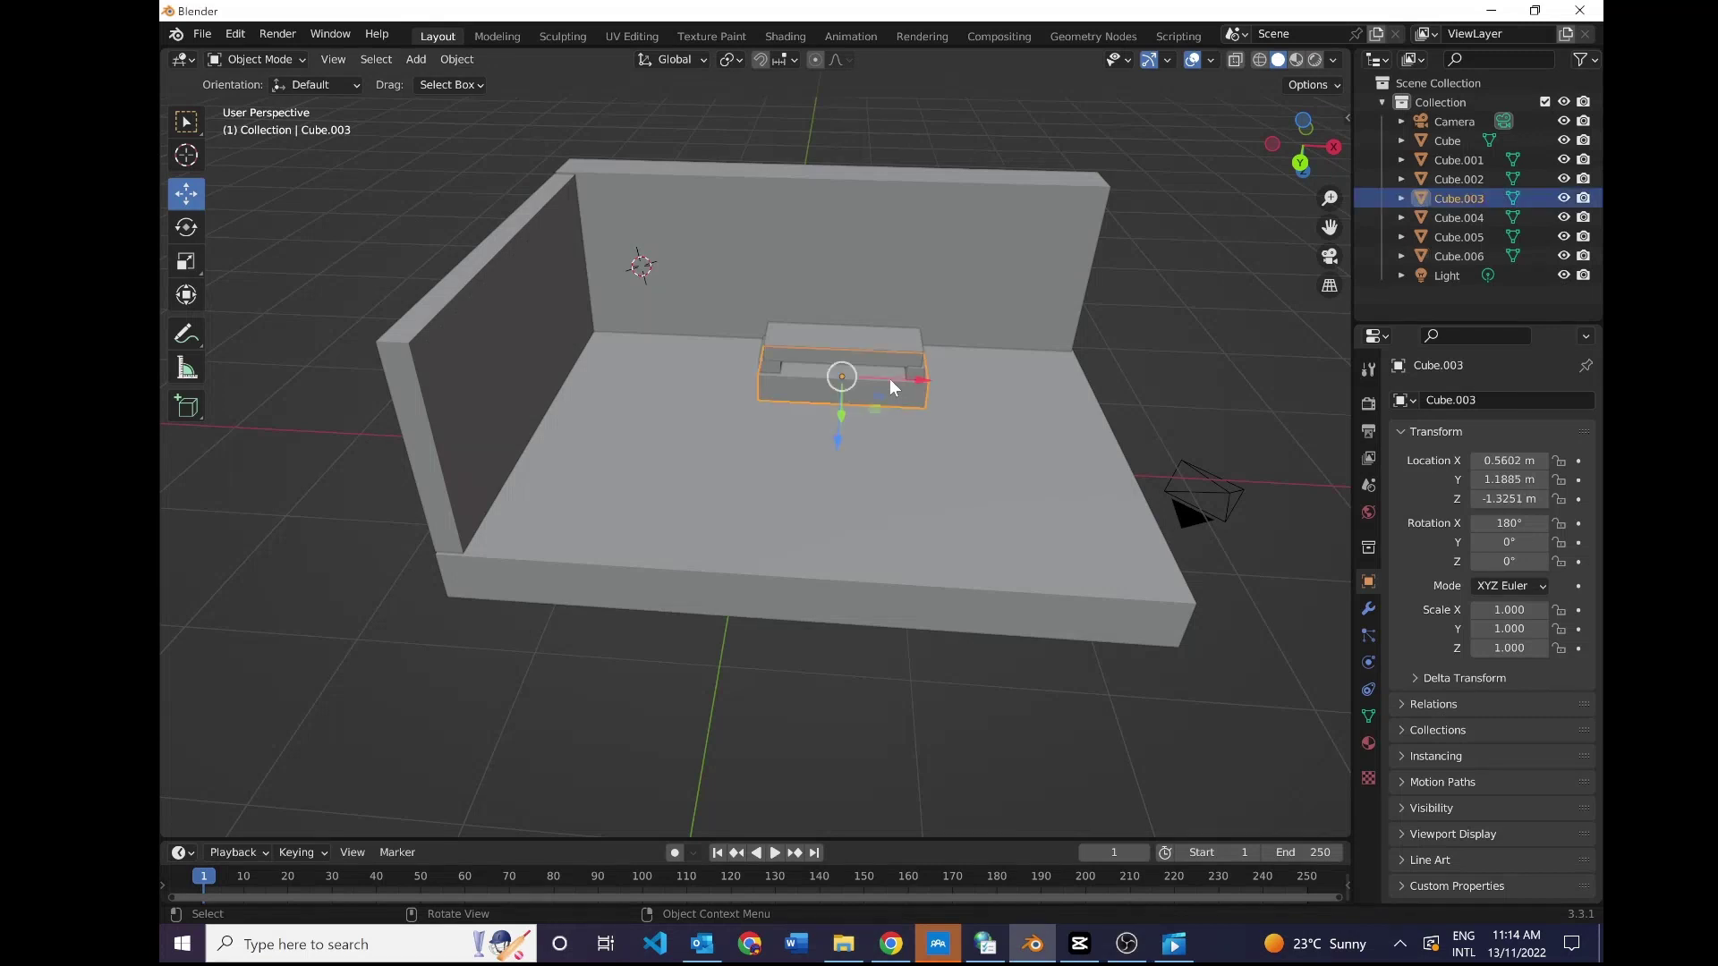
pyautogui.click(1009, 285)
pyautogui.click(881, 358)
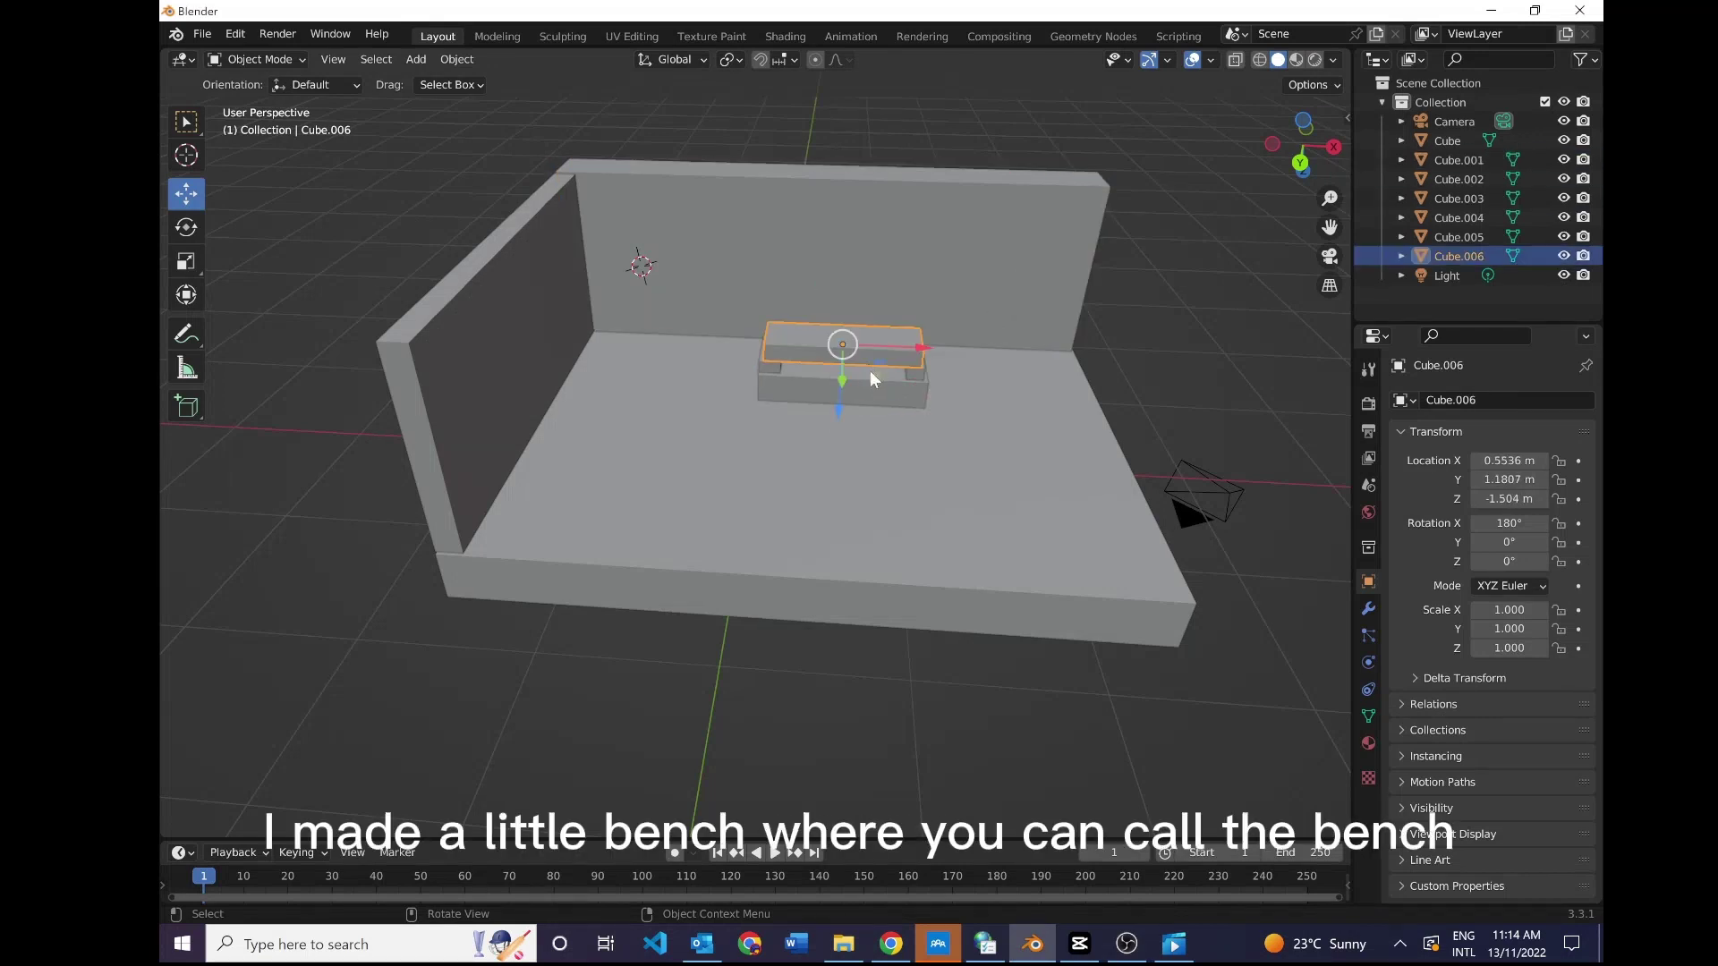
pyautogui.click(921, 384)
pyautogui.click(914, 367)
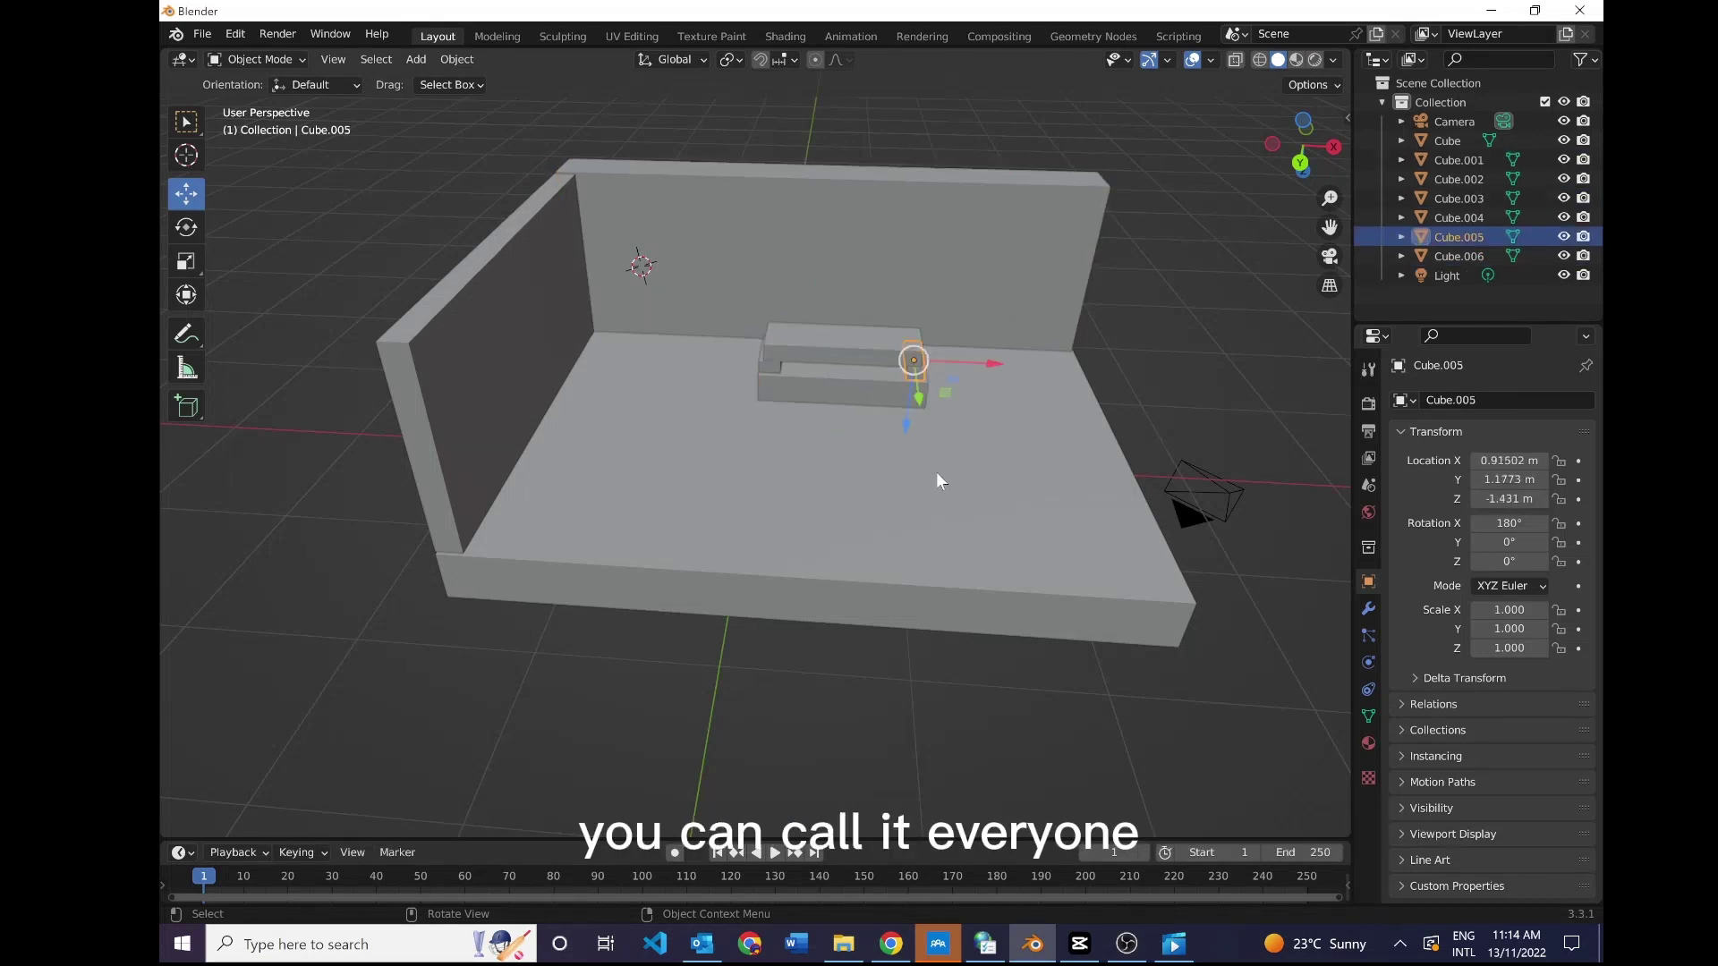
pyautogui.click(710, 558)
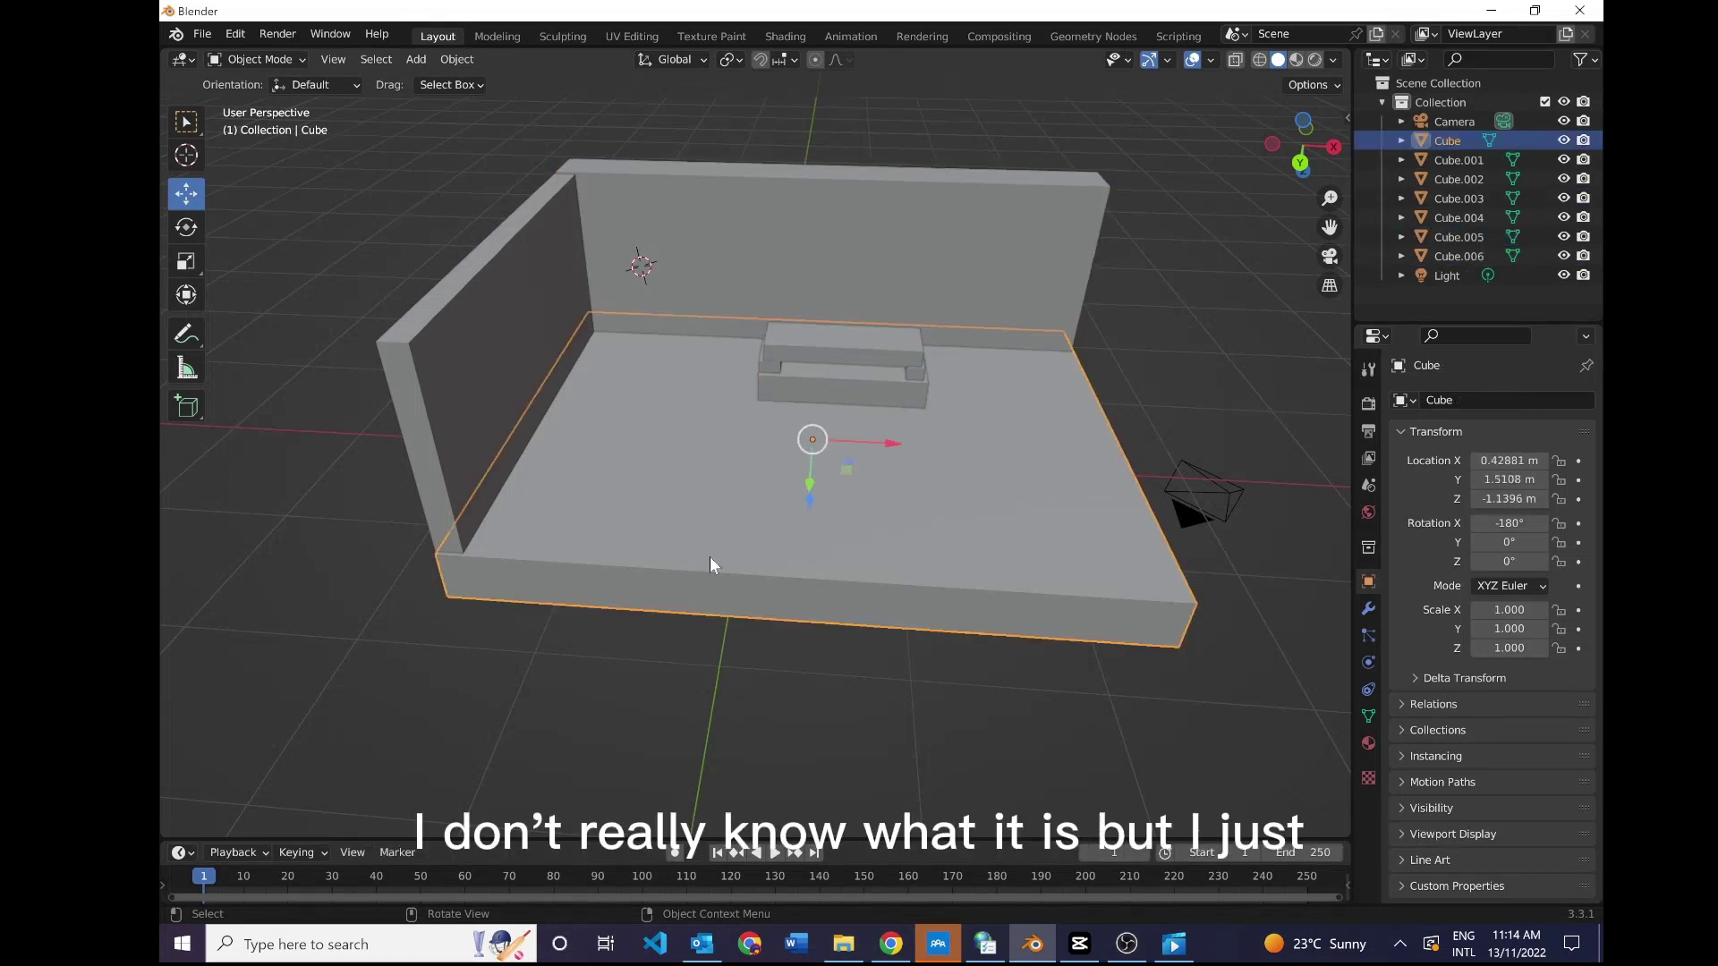
pyautogui.click(1442, 159)
pyautogui.click(472, 334)
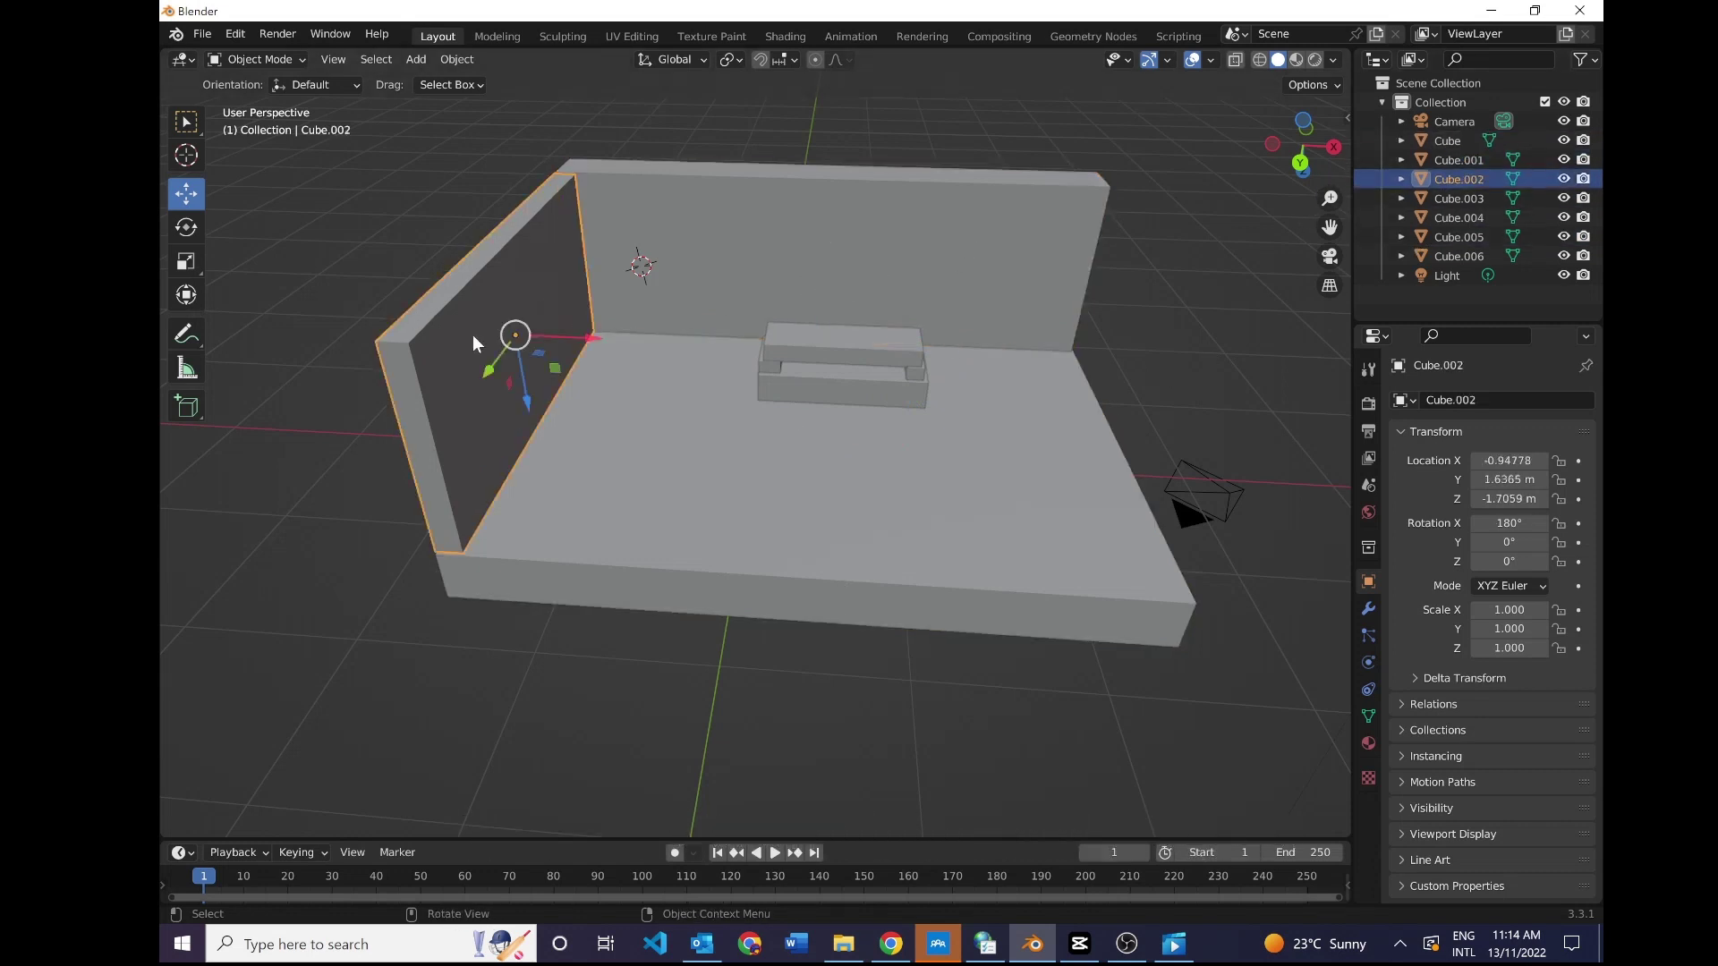
pyautogui.click(664, 229)
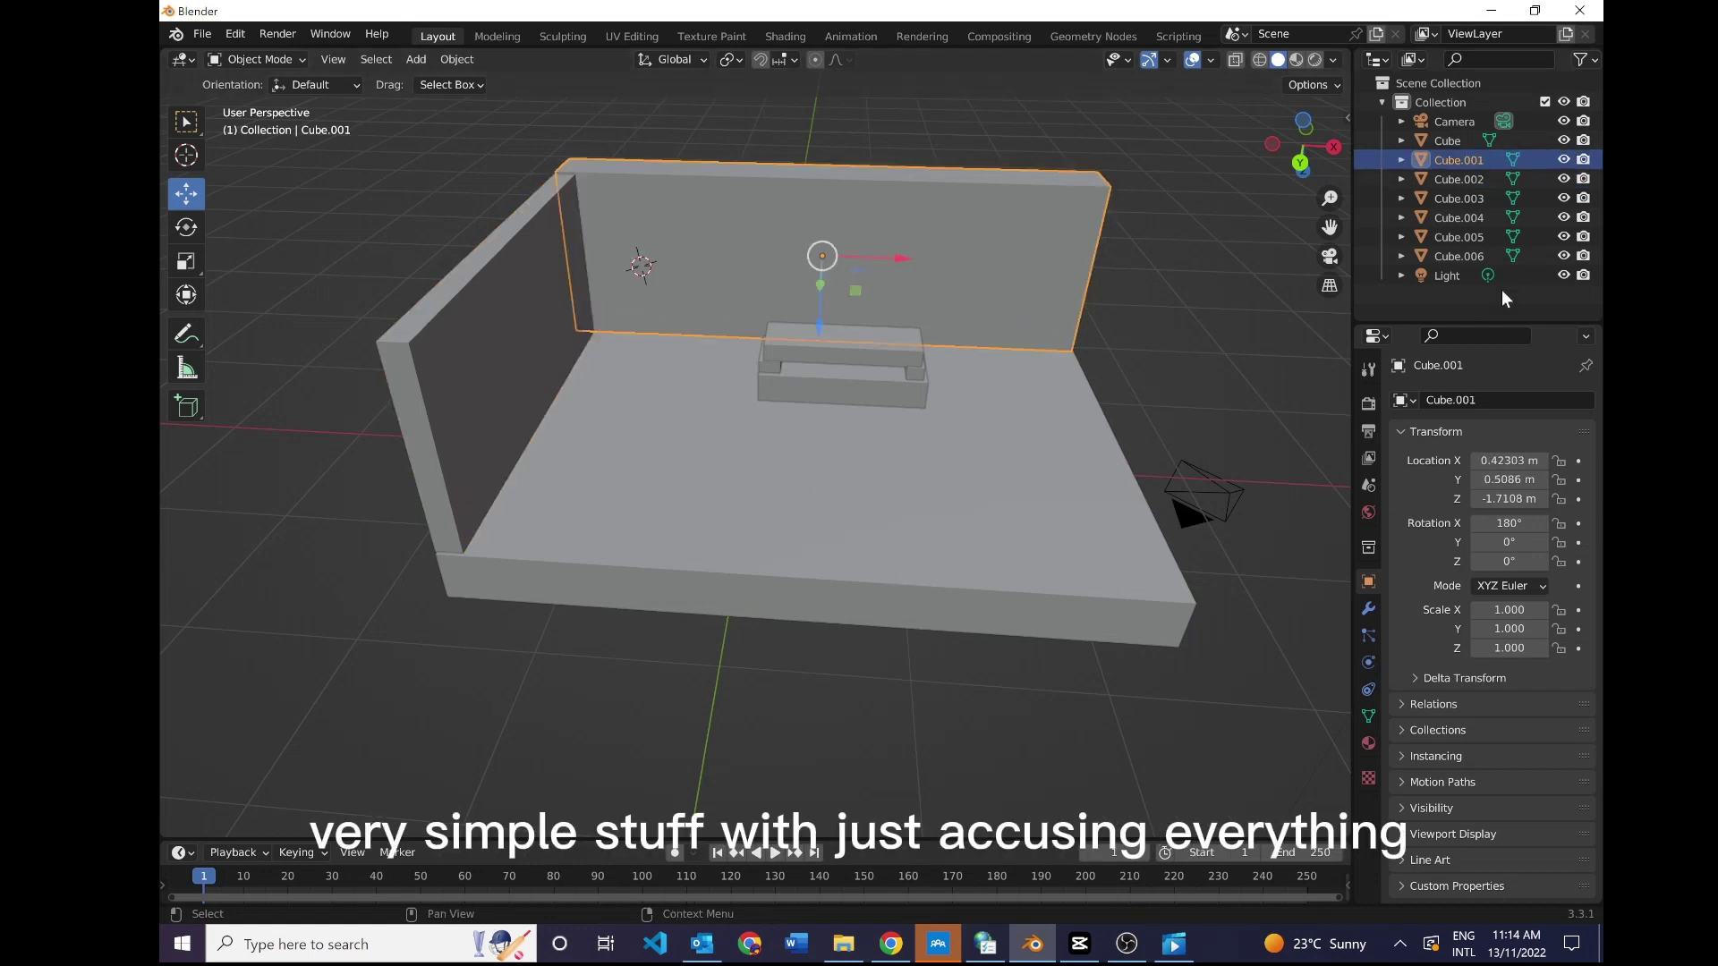
pyautogui.click(1460, 219)
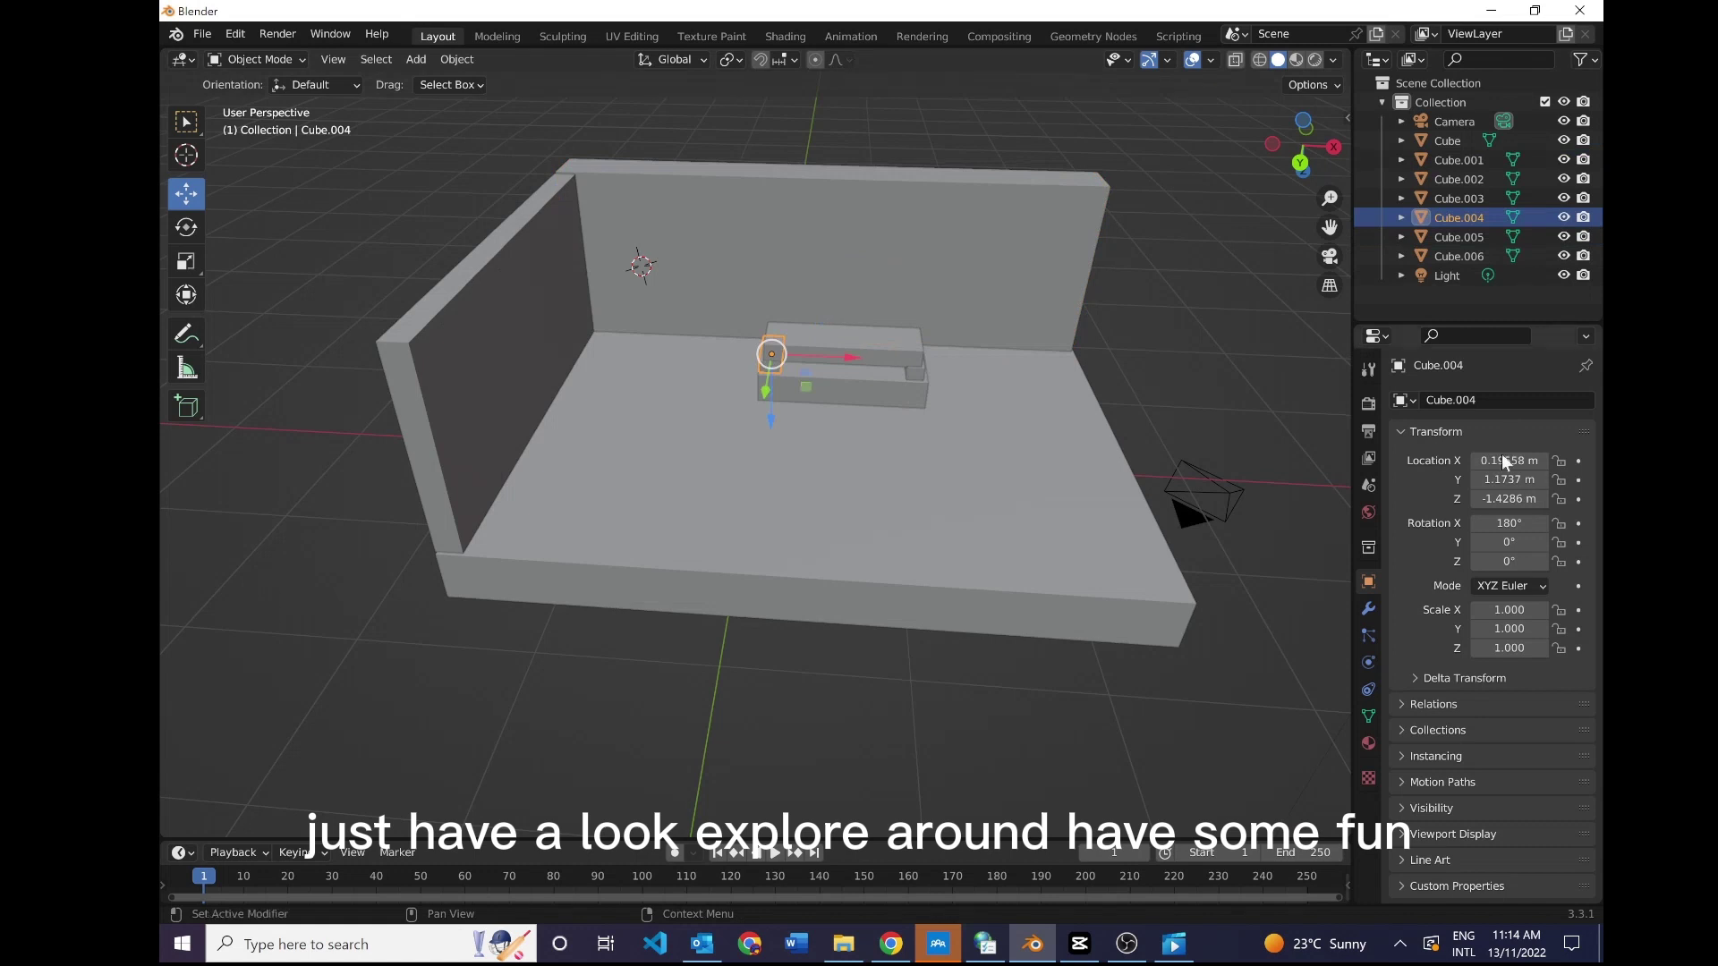
pyautogui.click(919, 401)
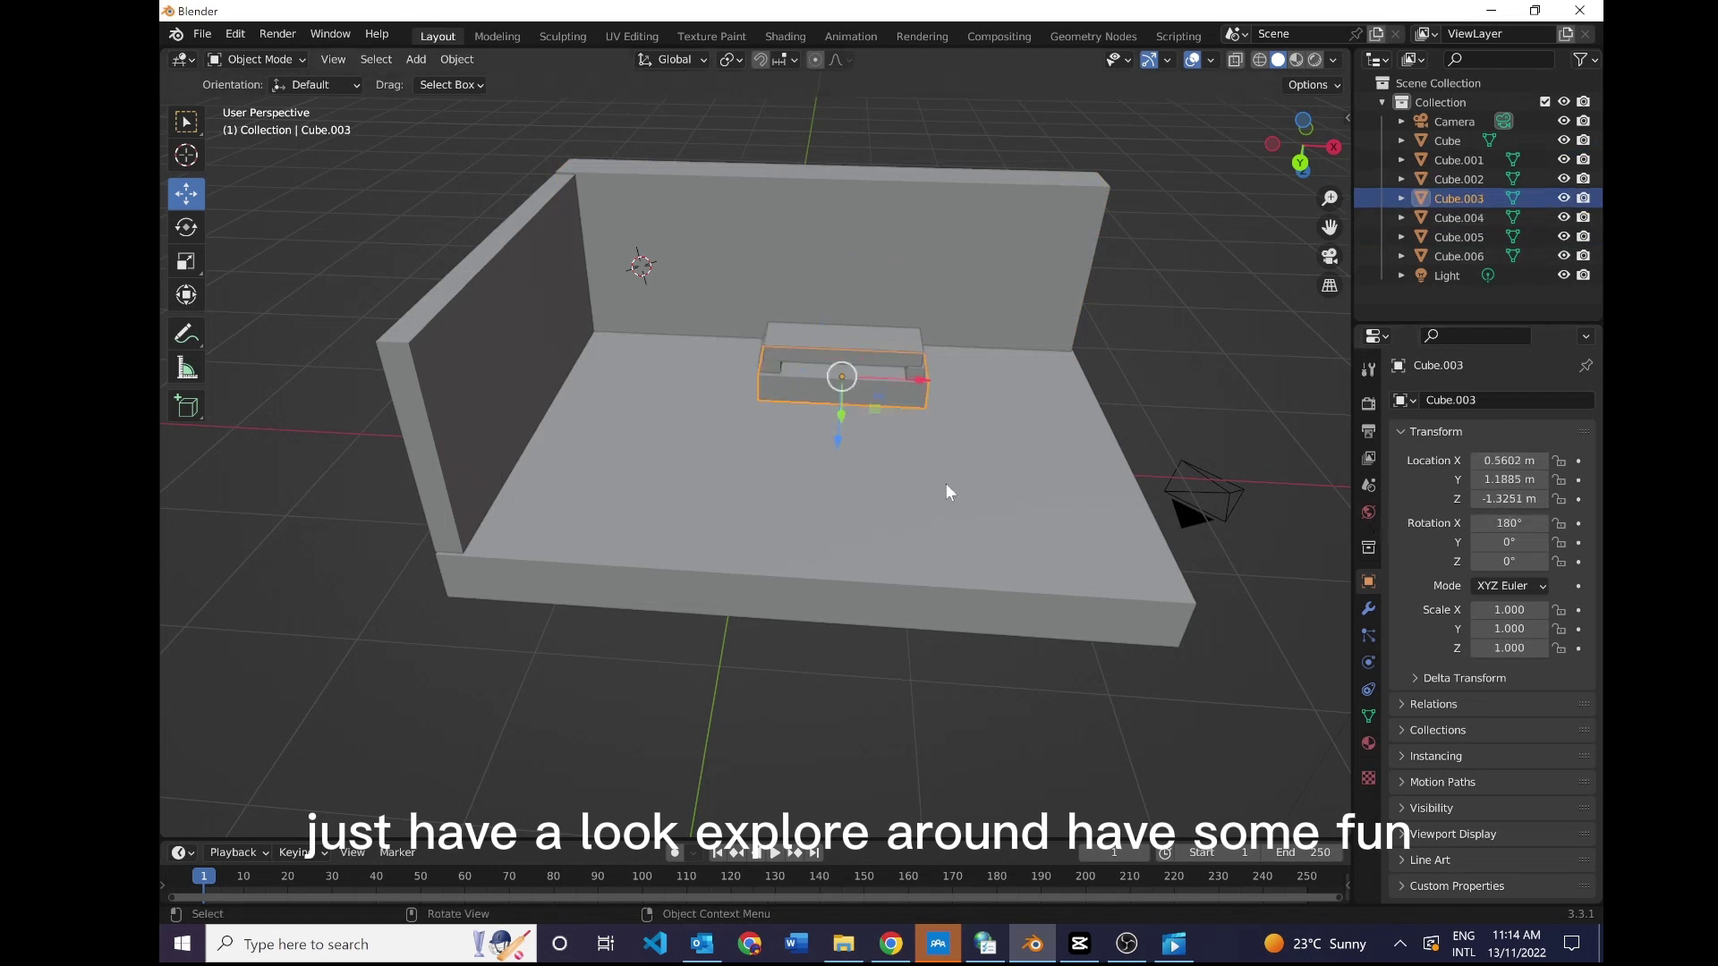
pyautogui.click(777, 490)
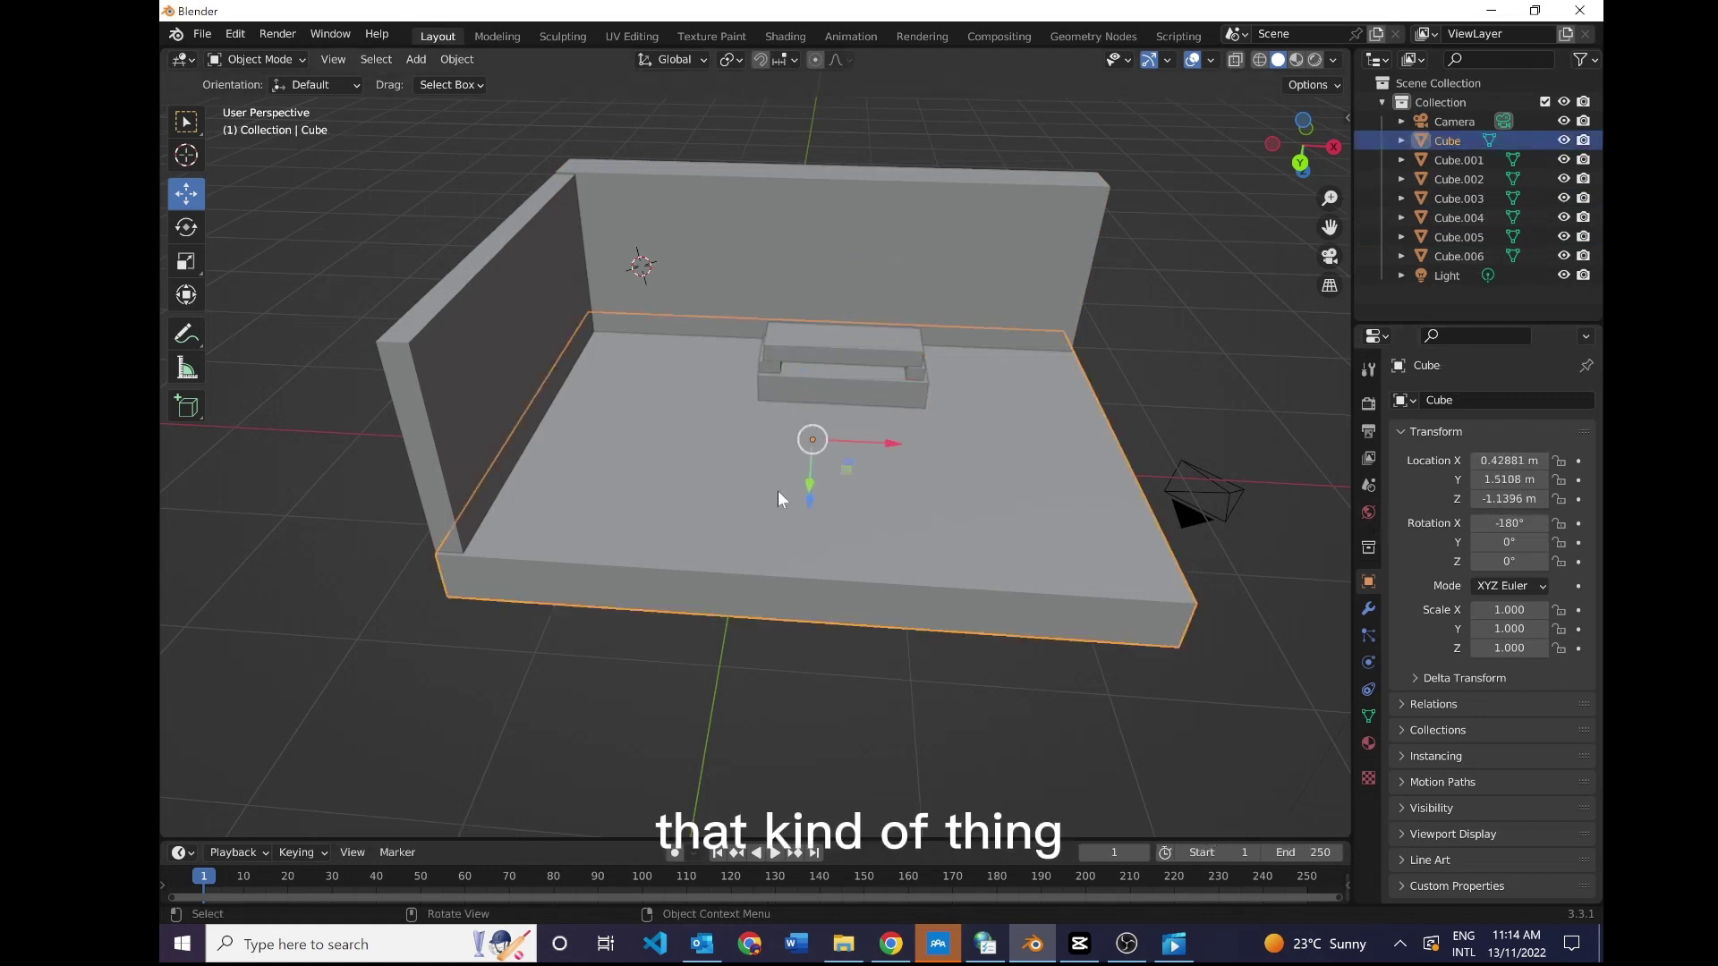
pyautogui.click(462, 491)
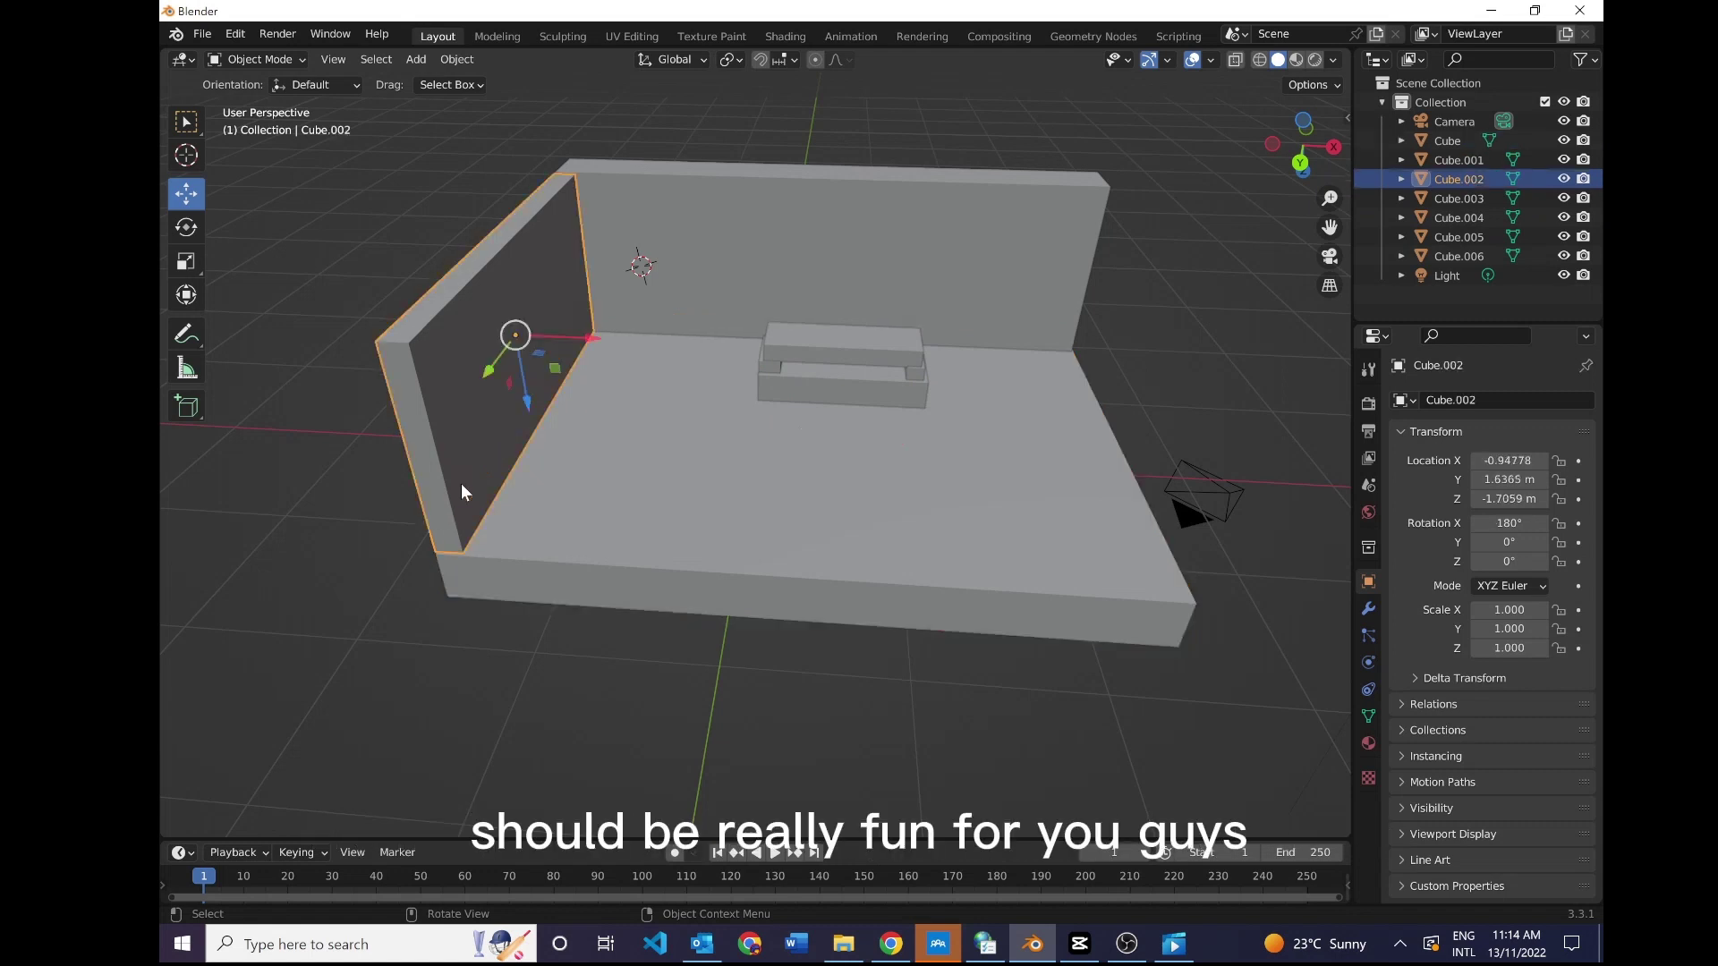
pyautogui.click(660, 261)
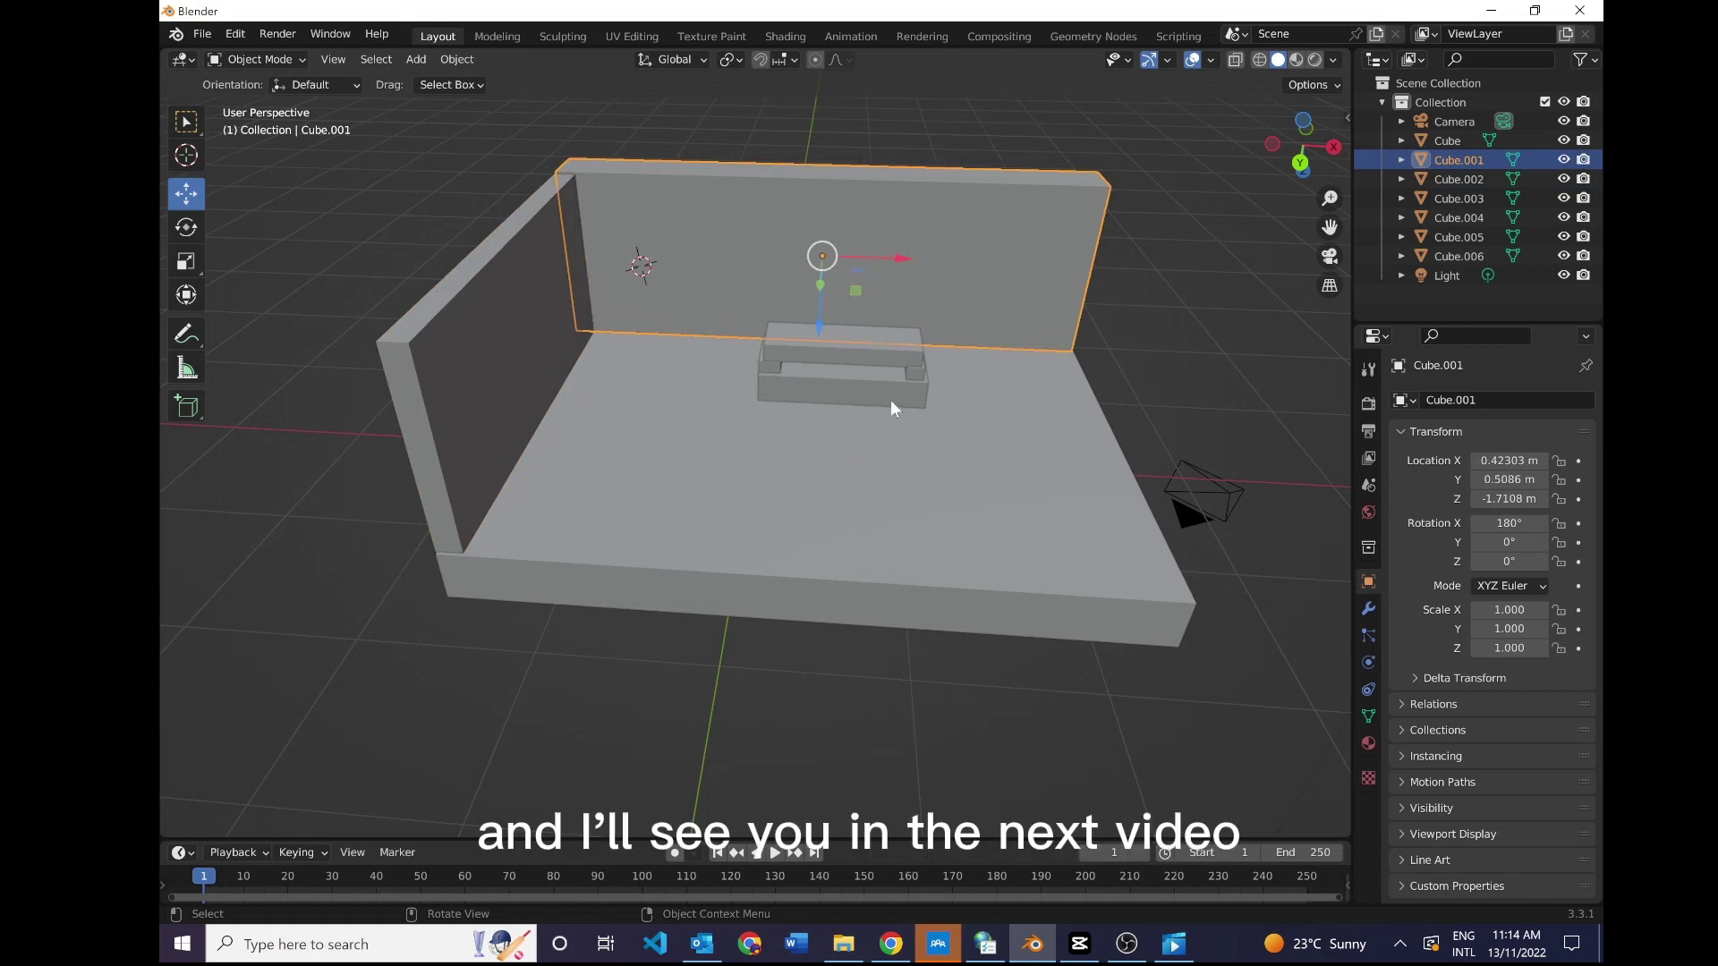